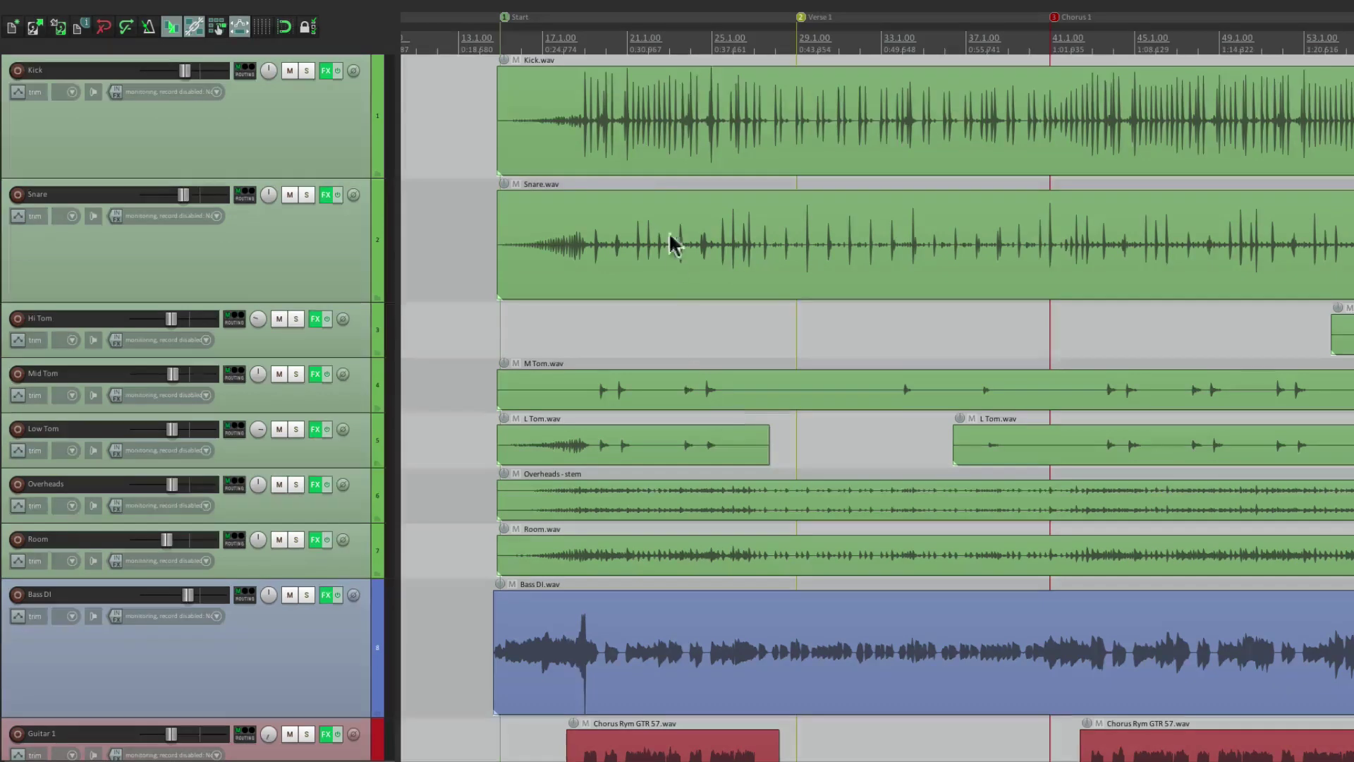
- Look through the project's tracks from the drums to the chorus vocals and compare their heights
scroll(528, 352, "down", 3)
scroll(529, 351, "down", 6)
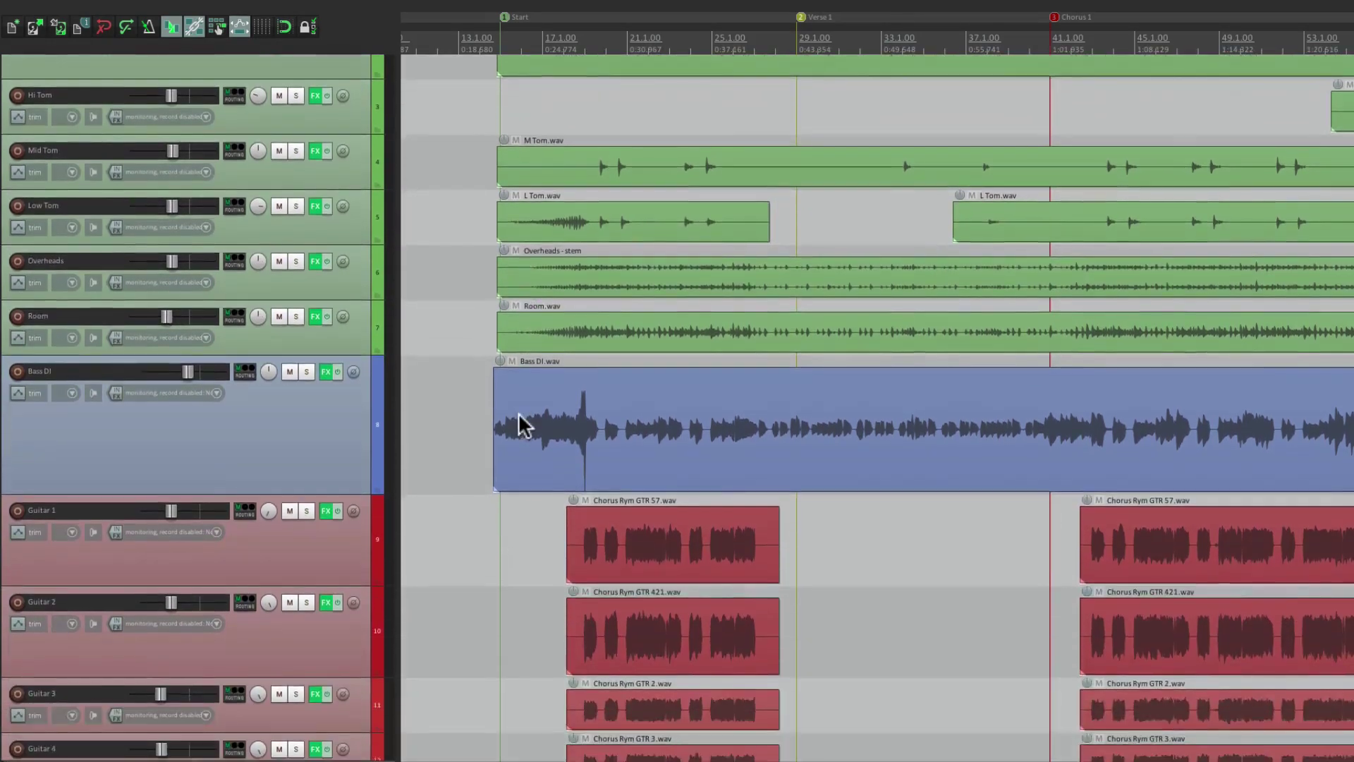
scroll(530, 484, "down", 8)
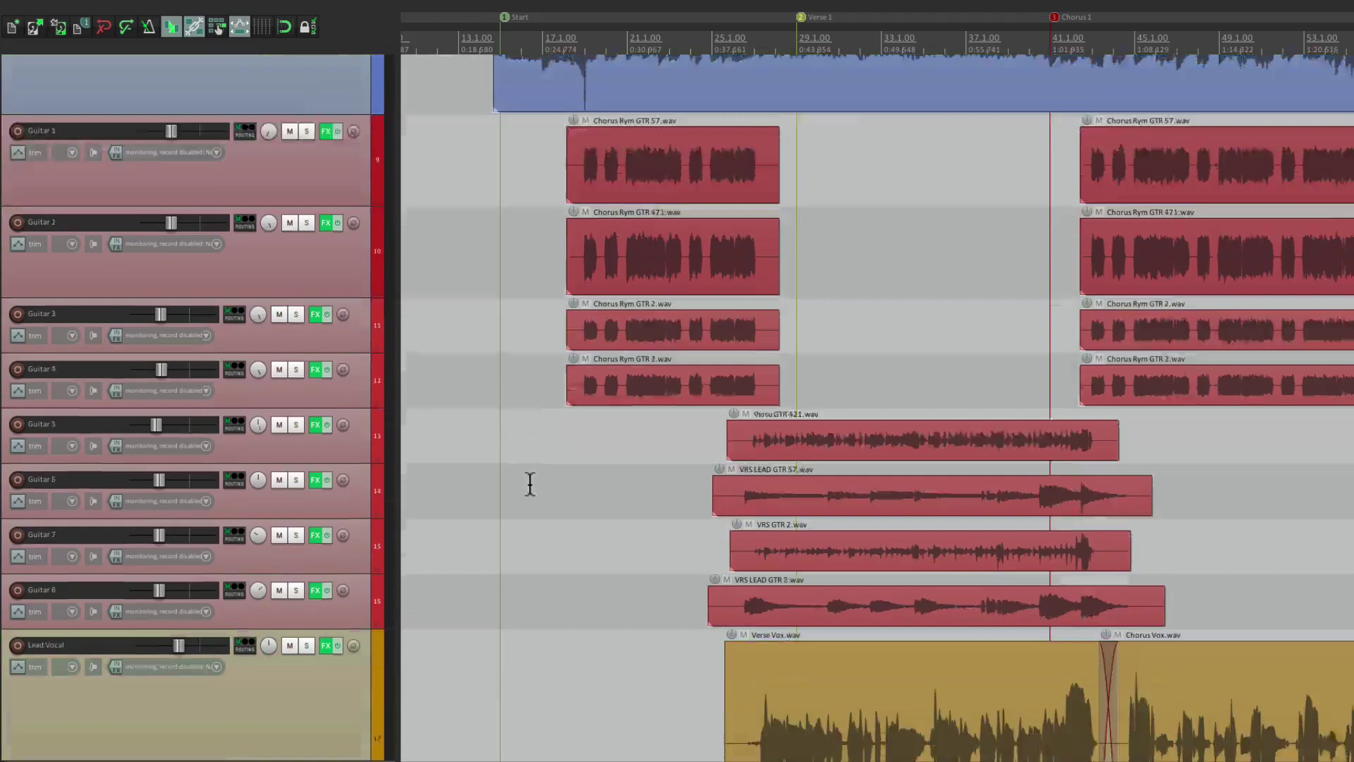
scroll(595, 433, "down", 1)
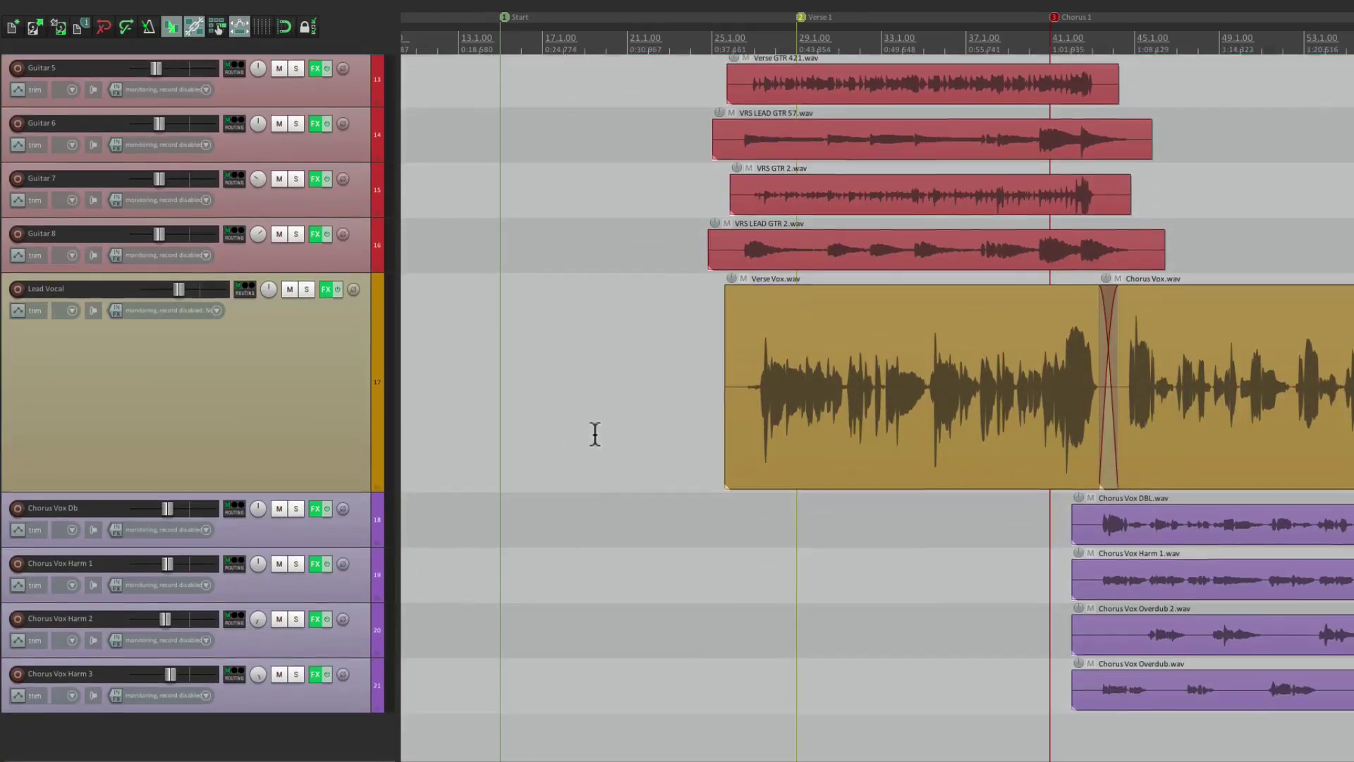
scroll(600, 566, "up", 15)
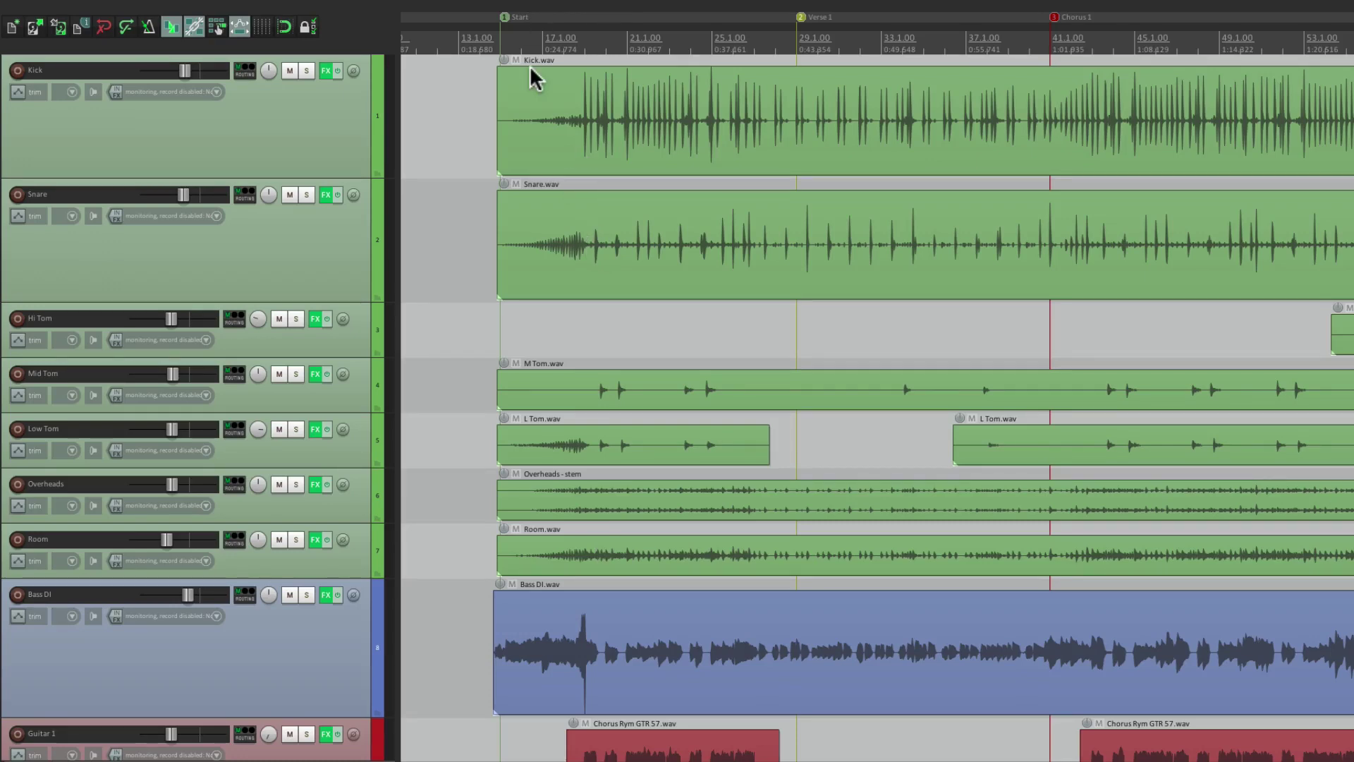
- Zoom the timeline in on the intro and review the drum, bass, guitar and lead vocal tracks
scroll(531, 66, "up", 5)
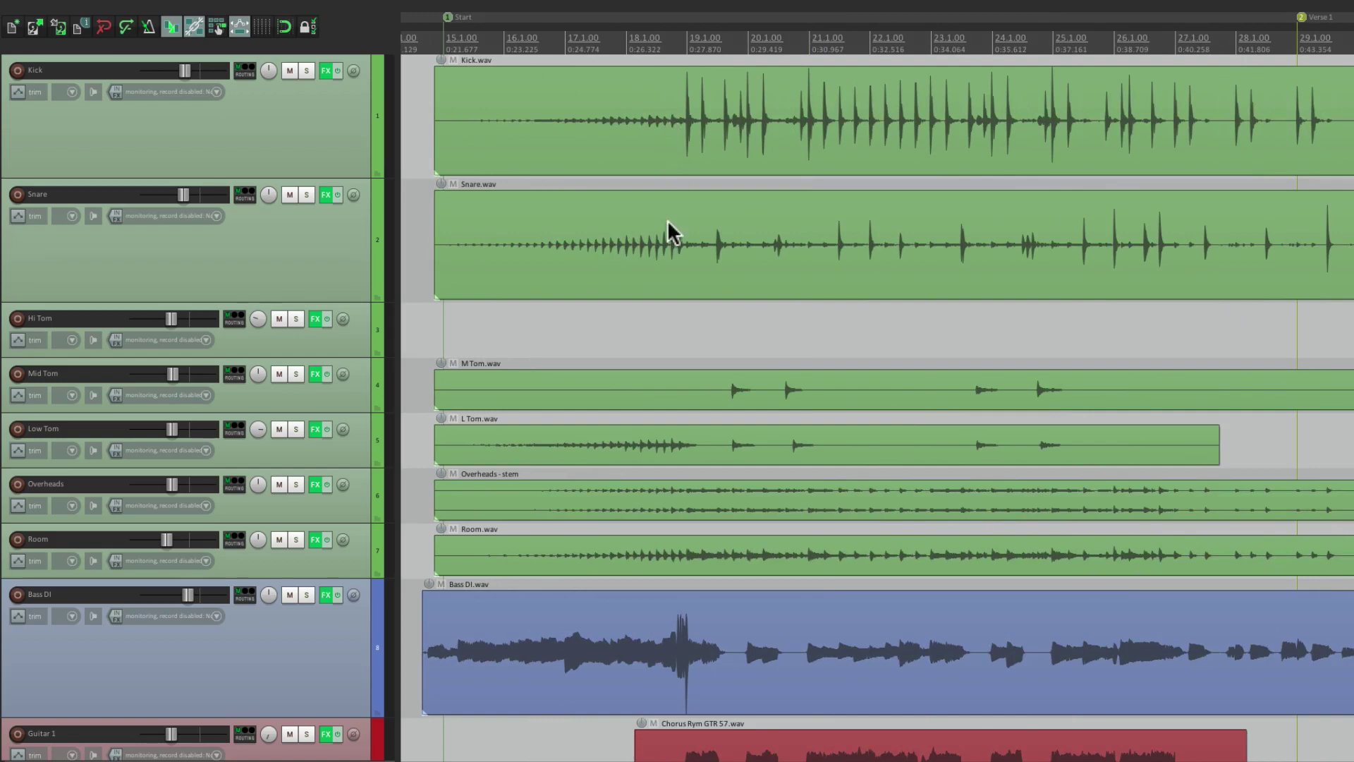
scroll(667, 218, "down", 3)
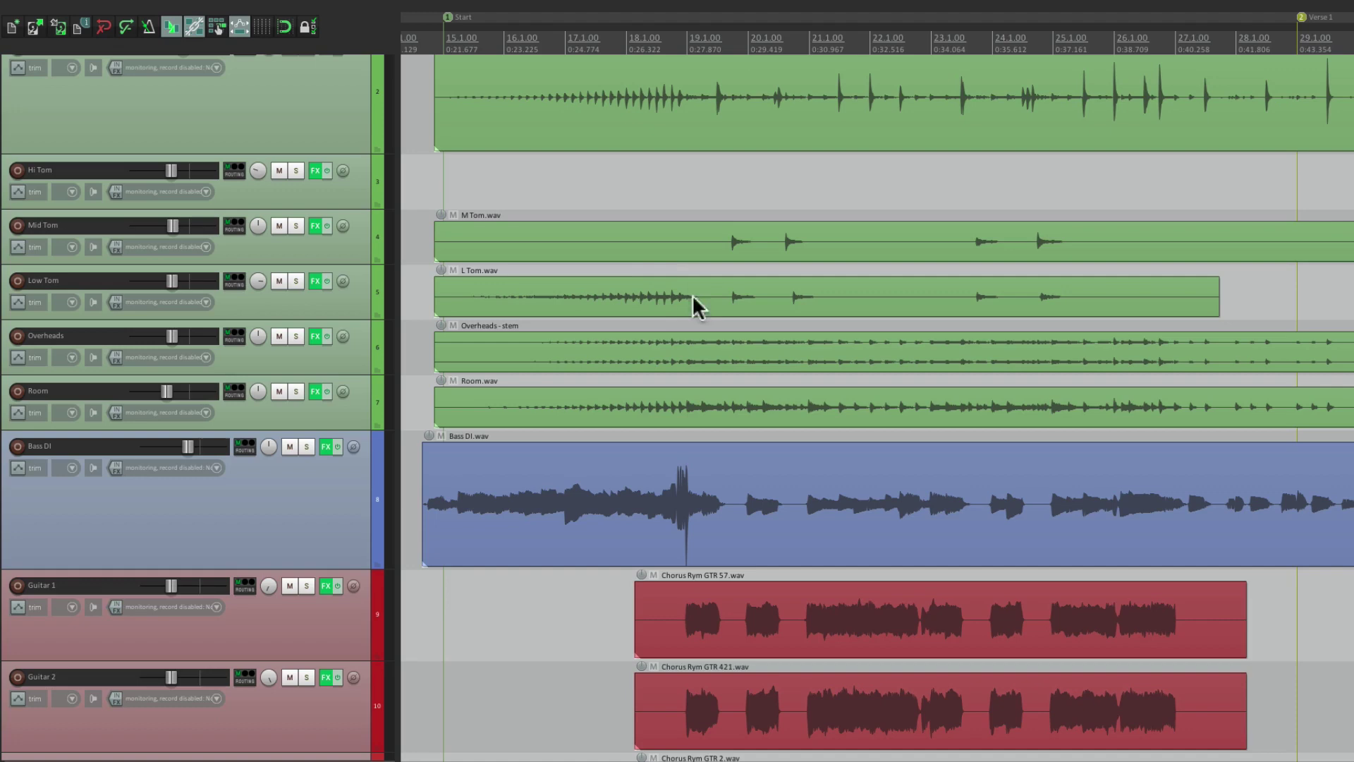
scroll(653, 397, "down", 4)
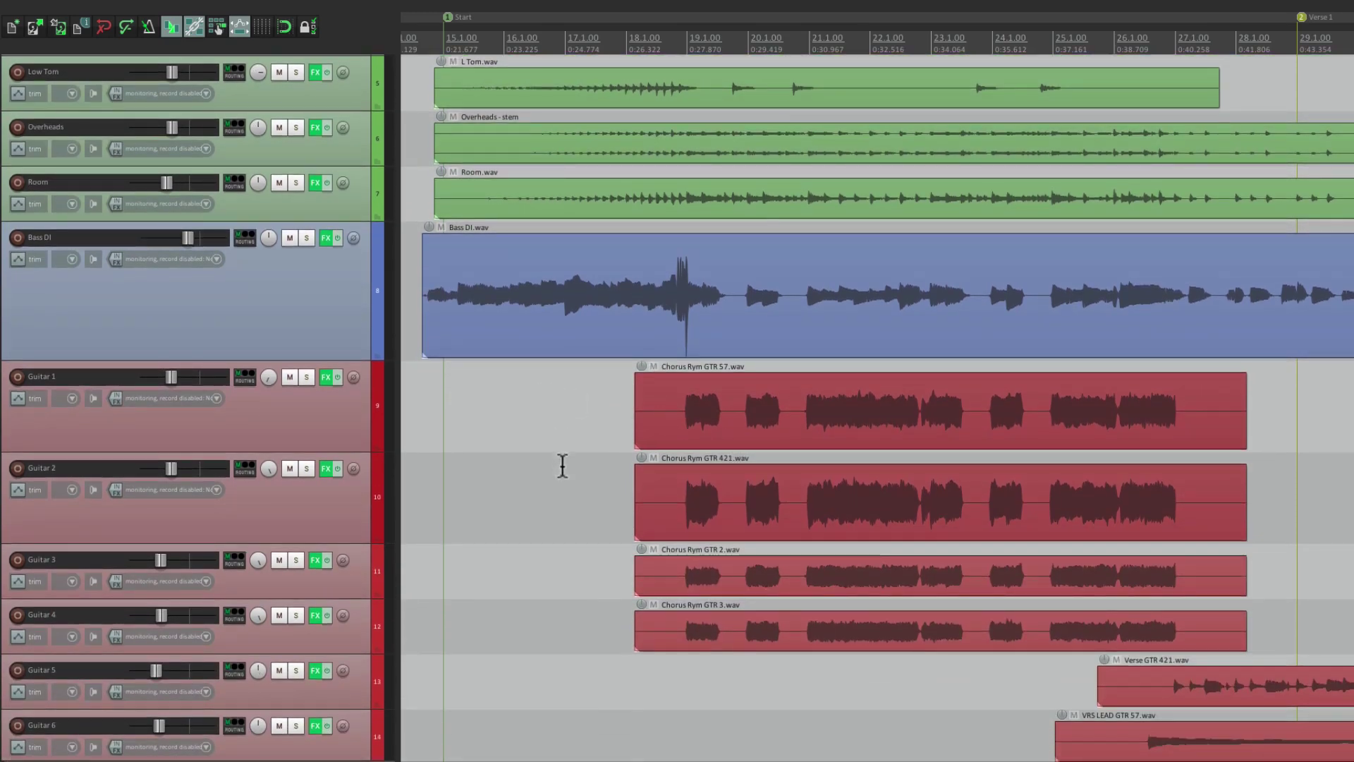
scroll(581, 479, "down", 1)
scroll(580, 462, "down", 2)
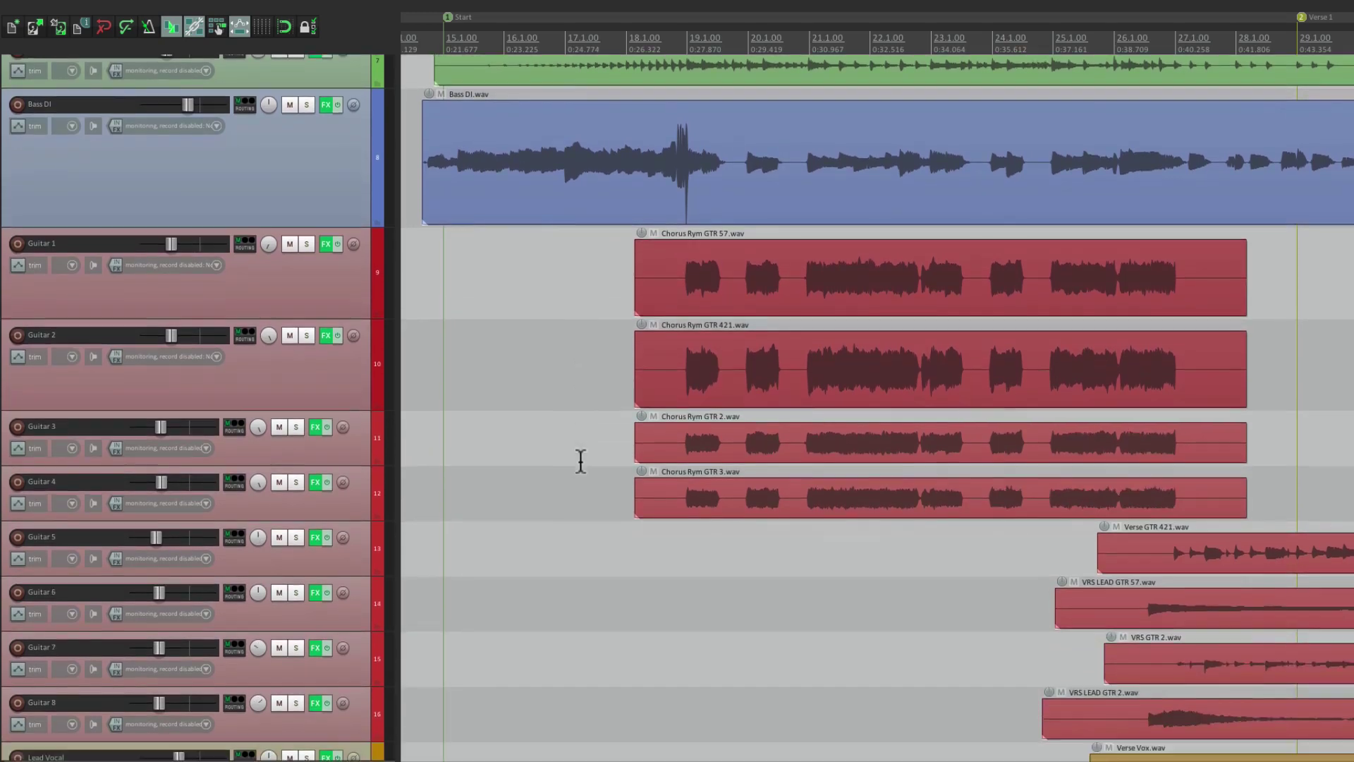
scroll(586, 511, "down", 6)
scroll(586, 510, "down", 4)
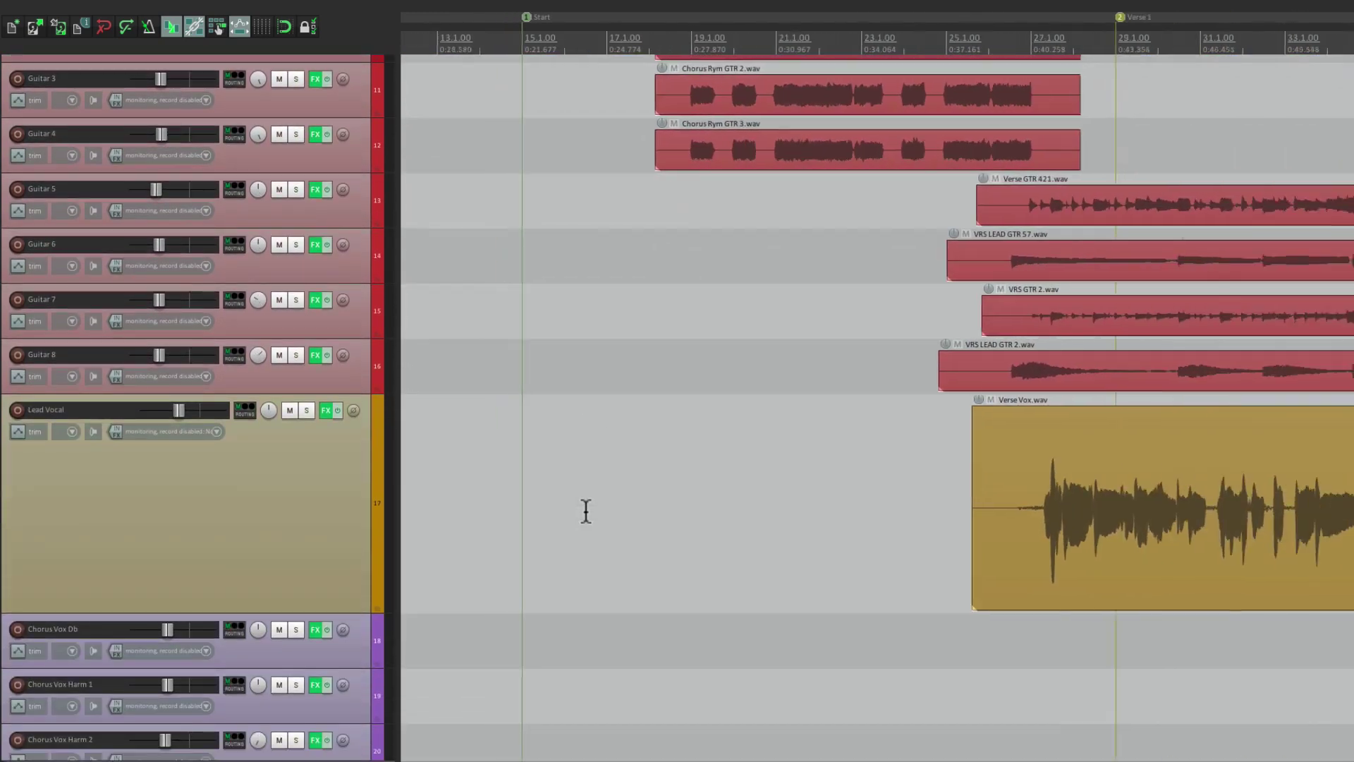
- Zoom the timeline out and back in to examine the lead vocal's verse, and return to the drum tracks
scroll(776, 476, "down", 2)
scroll(775, 478, "down", 1)
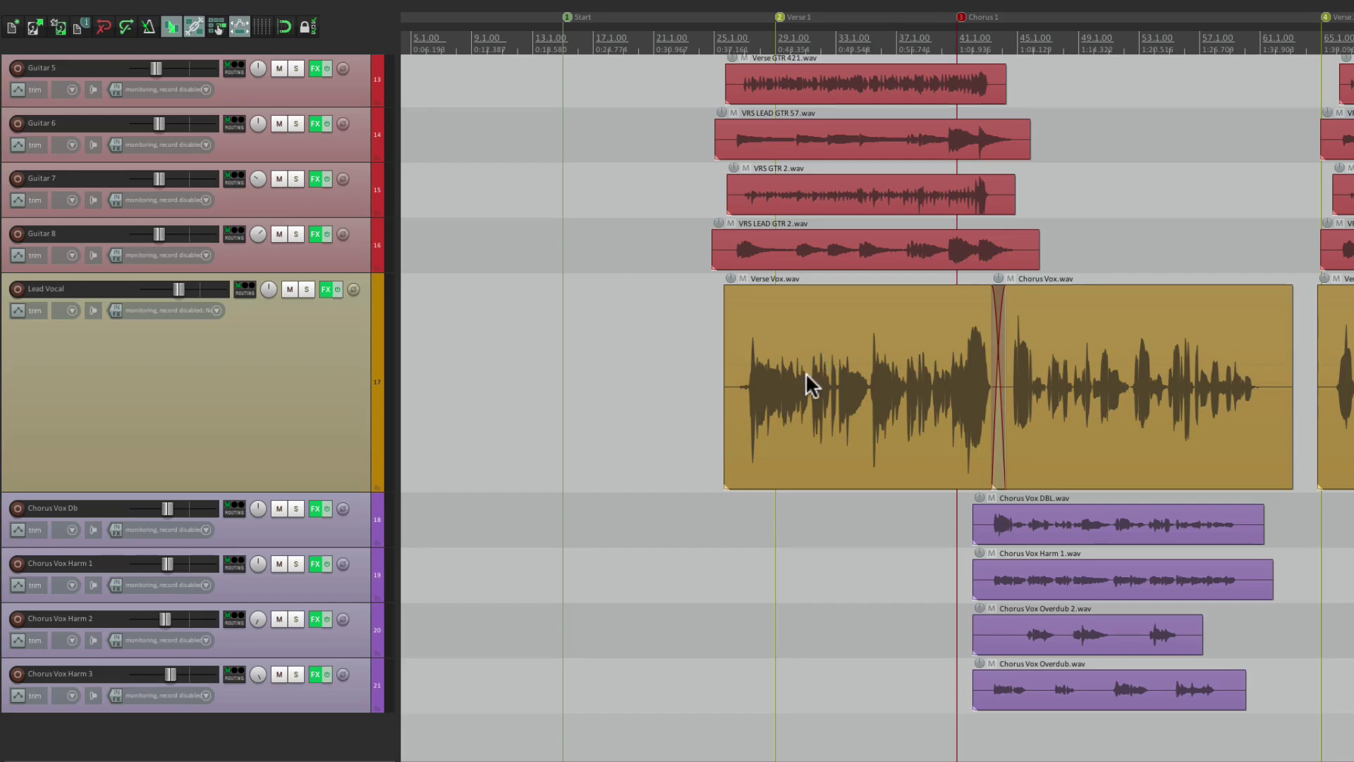
scroll(811, 380, "up", 3)
scroll(806, 372, "up", 5)
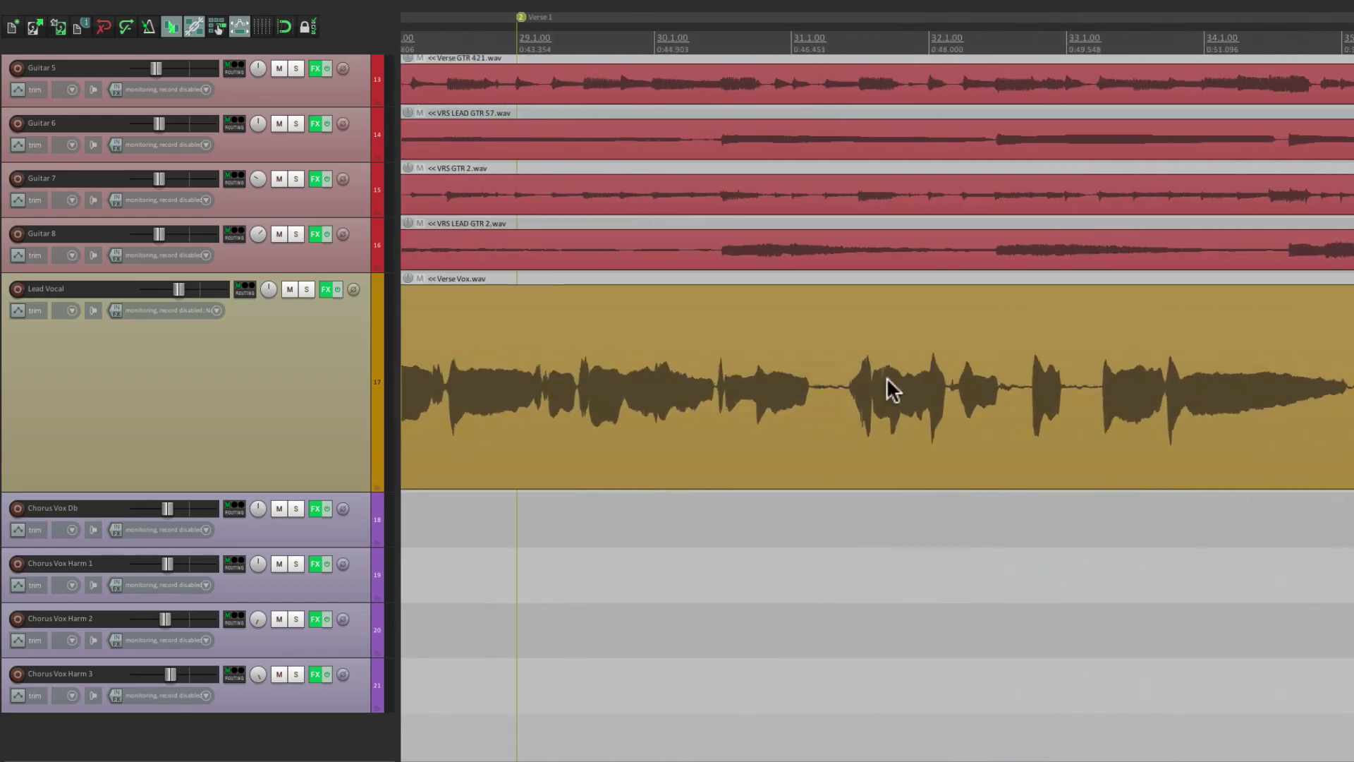
scroll(888, 400, "down", 4)
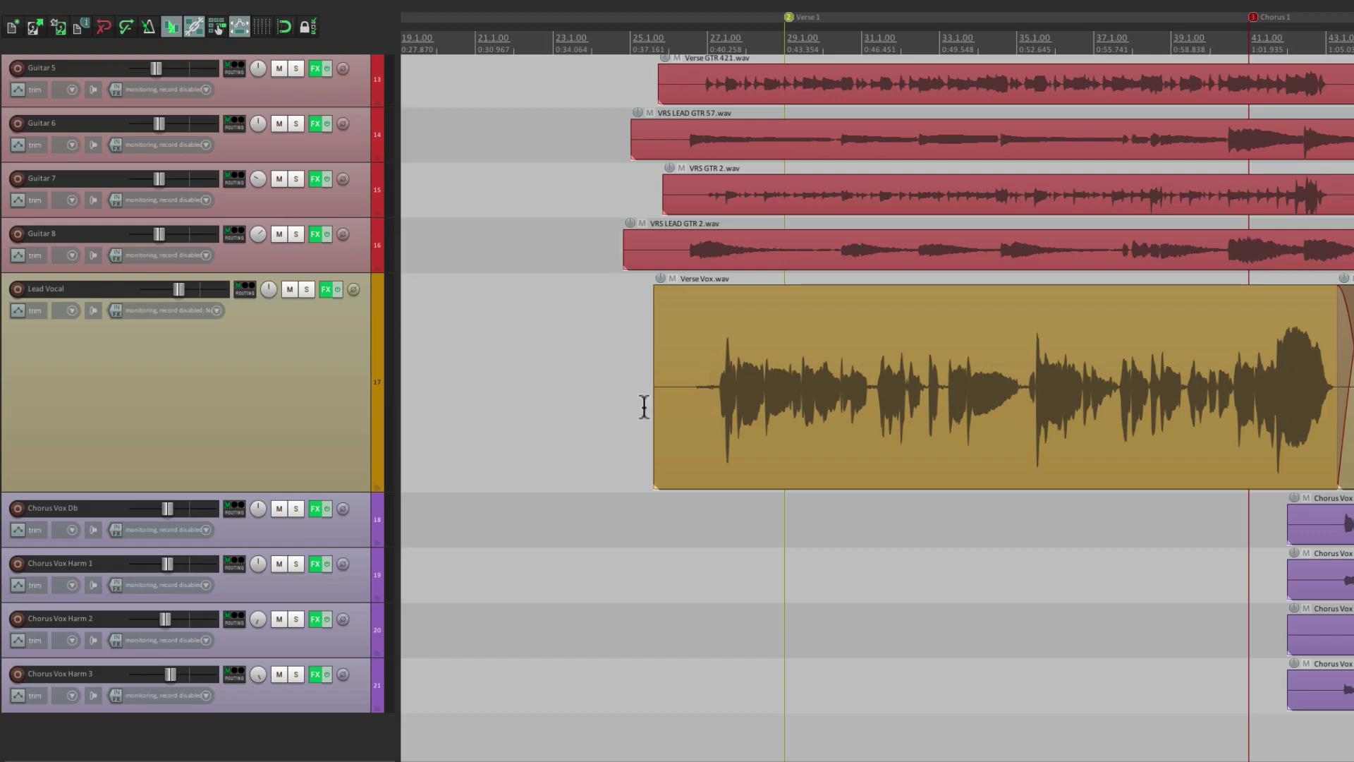
scroll(625, 416, "up", 10)
scroll(619, 416, "left", 5)
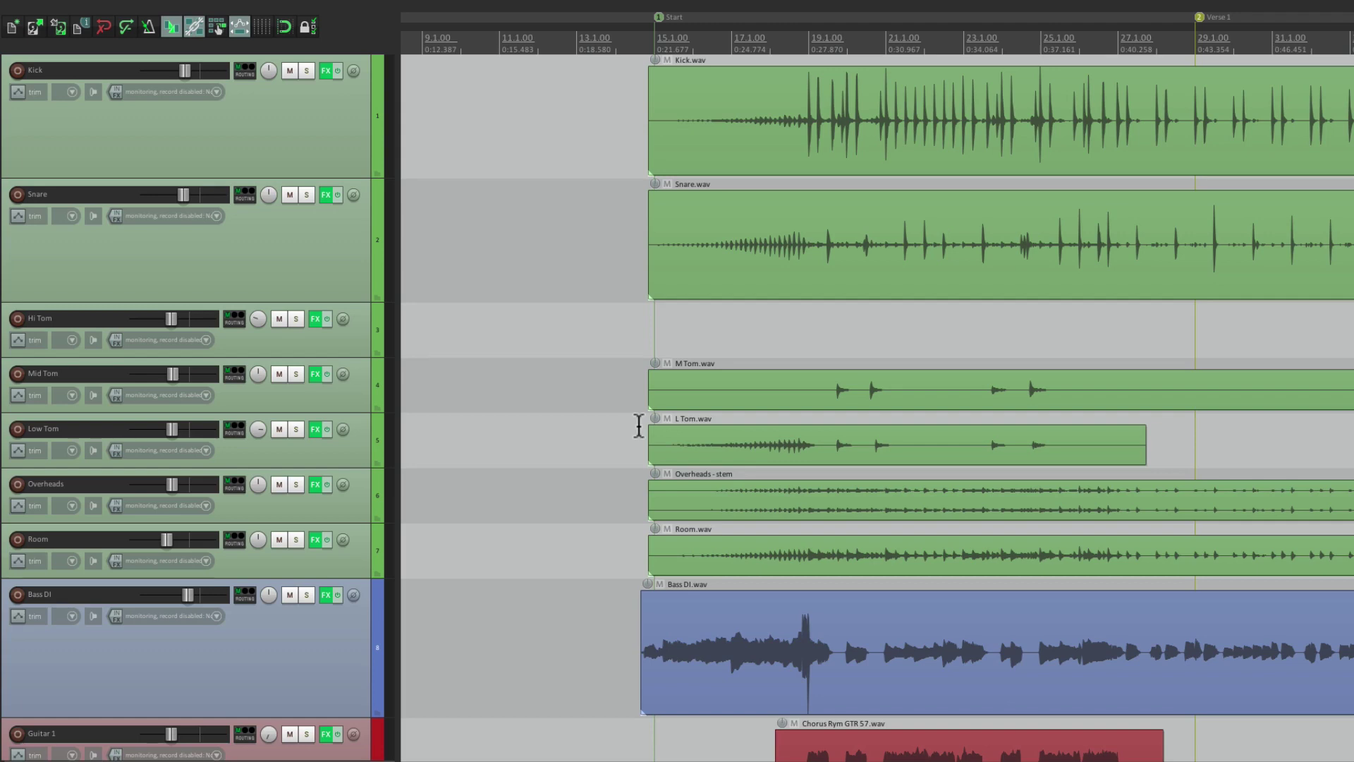
- Zoom all tracks vertically in and back out, and check the track heights down to the guitars
scroll(628, 284, "up", 4)
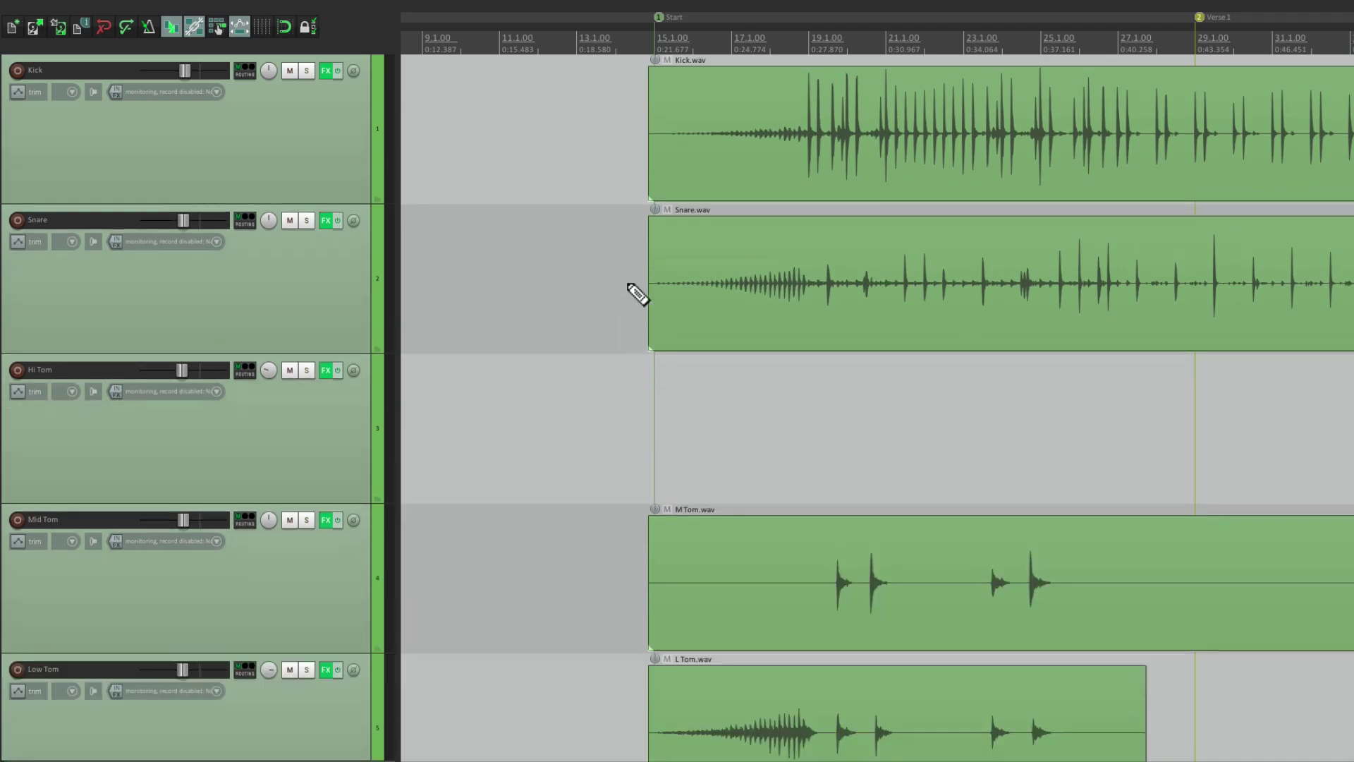
scroll(628, 284, "down", 2)
scroll(637, 295, "down", 2)
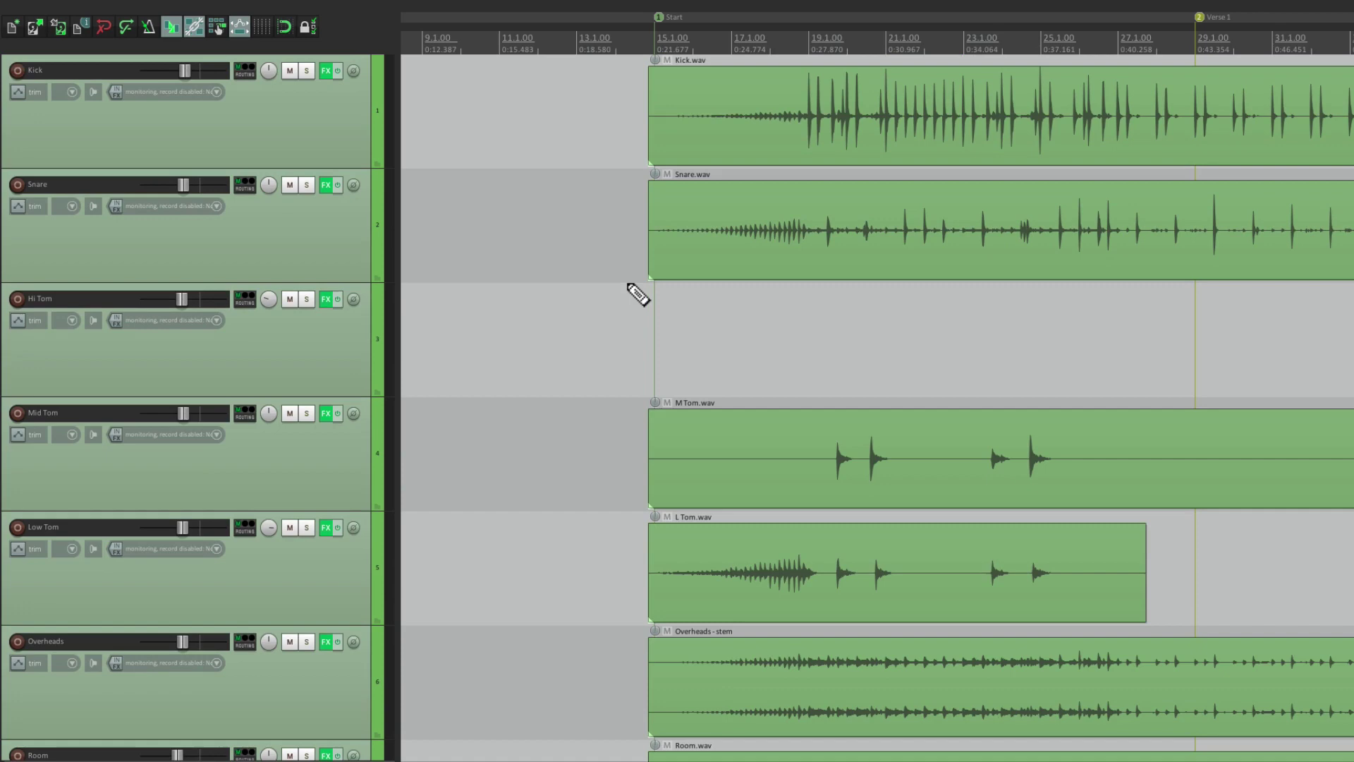
scroll(571, 368, "down", 8)
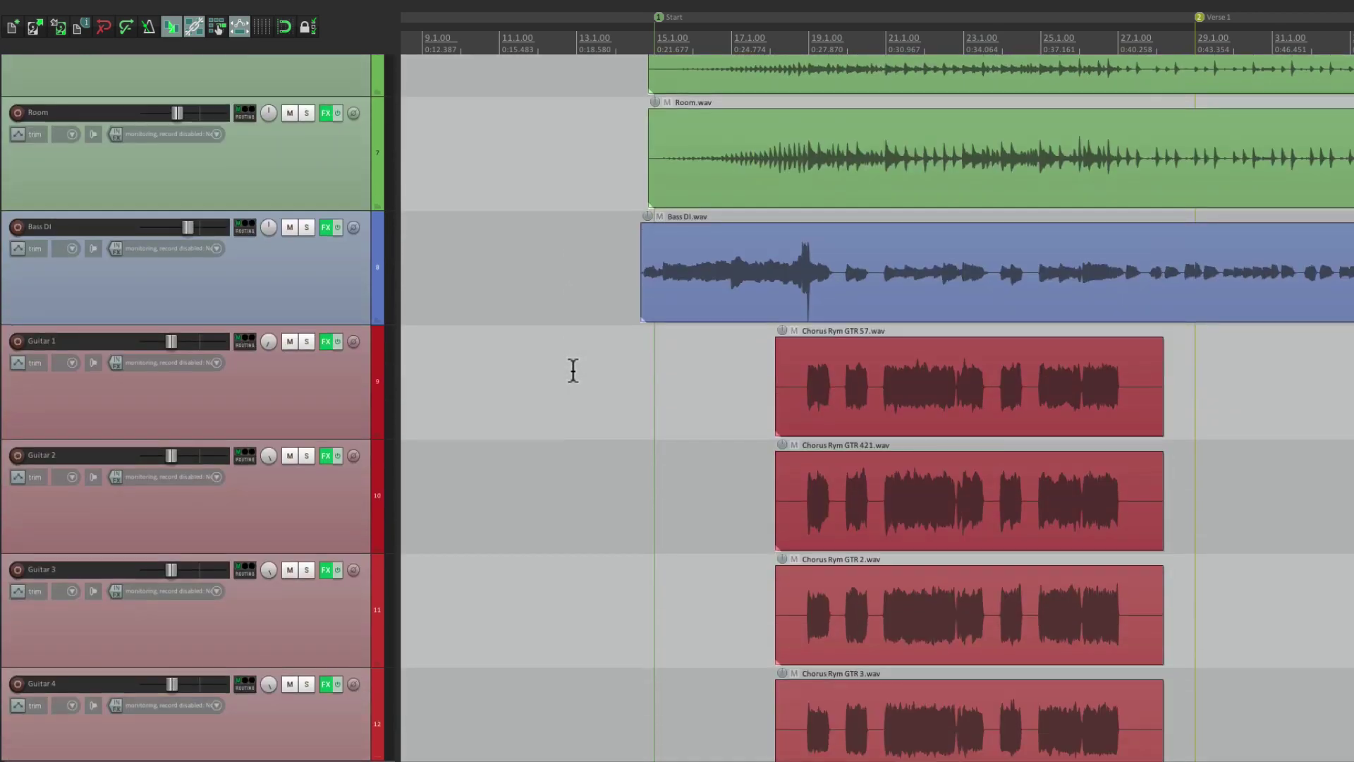
scroll(572, 369, "up", 8)
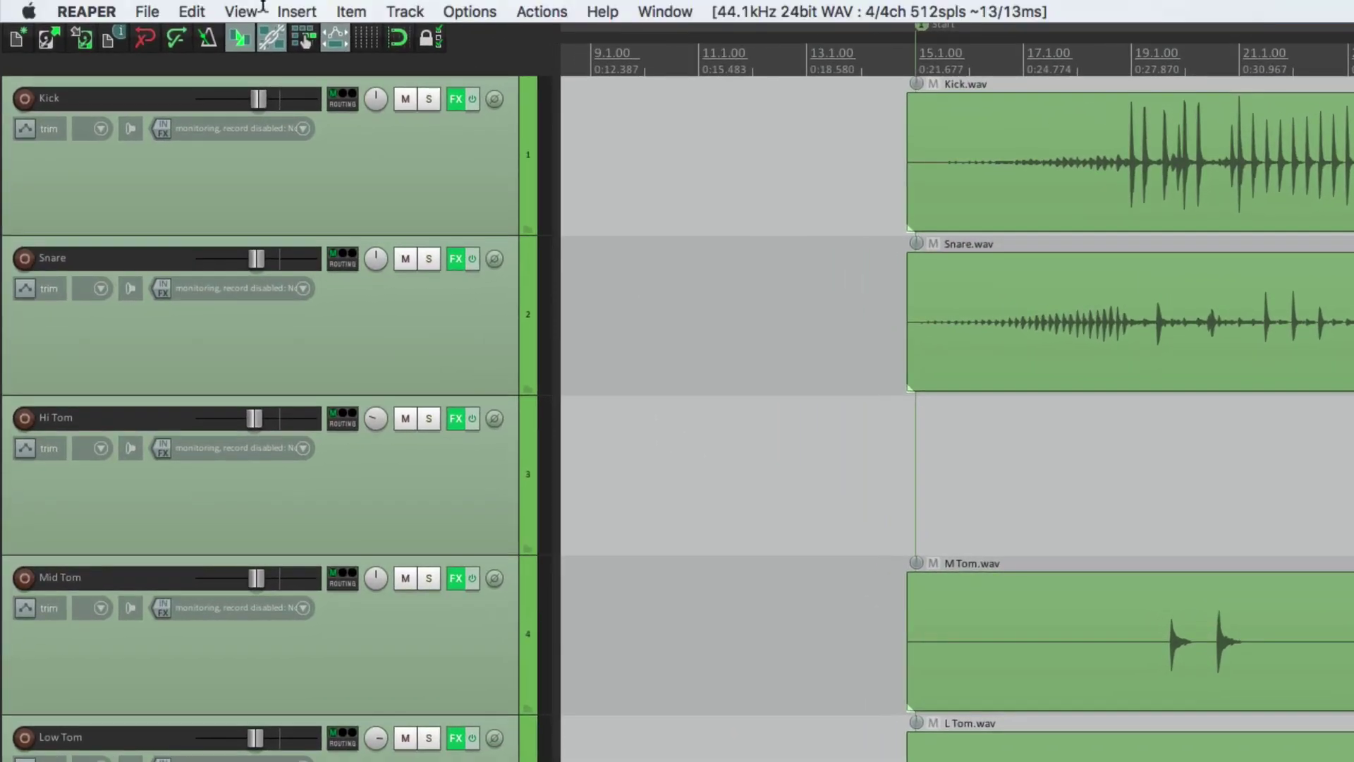
- Load the first saved track view from the Screensets/Layouts window to restore the track heights, and close the window
left_click(173, 7)
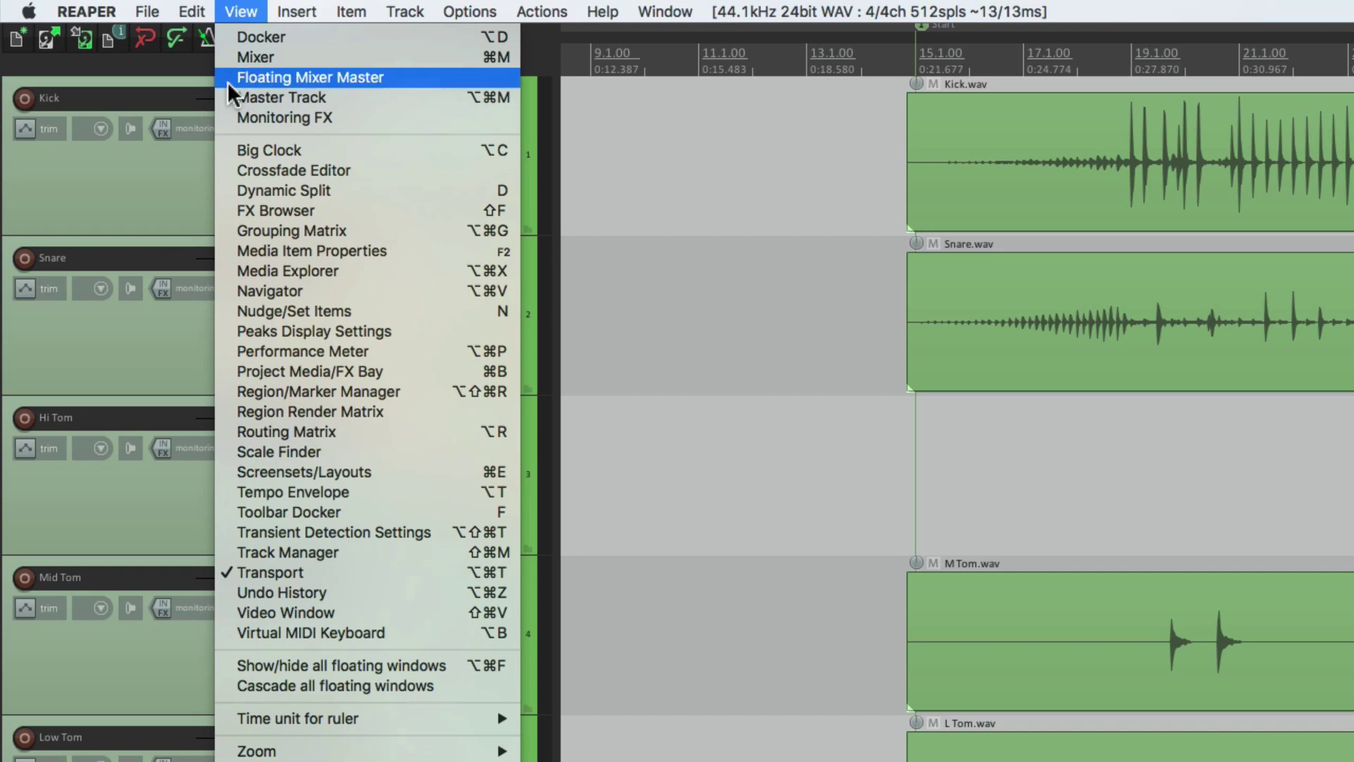
left_click(227, 472)
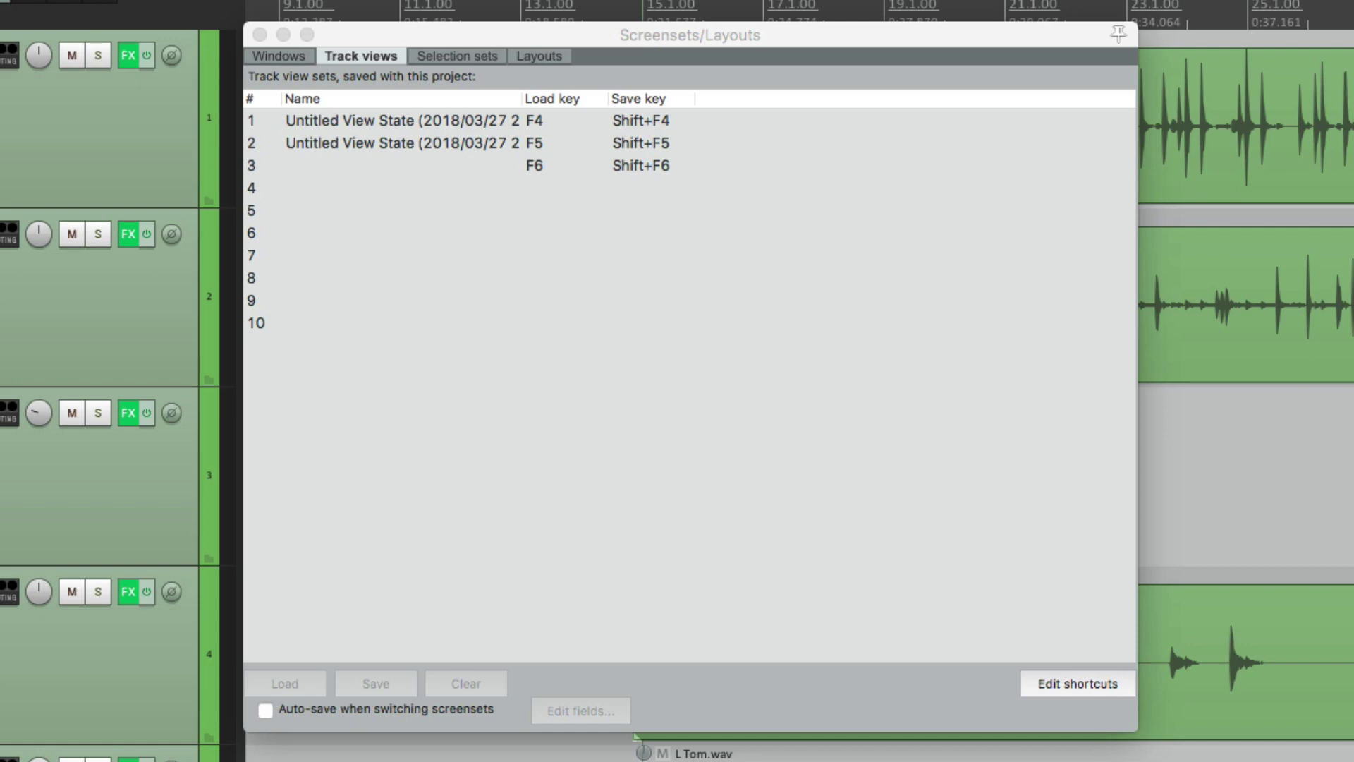
left_click(429, 114)
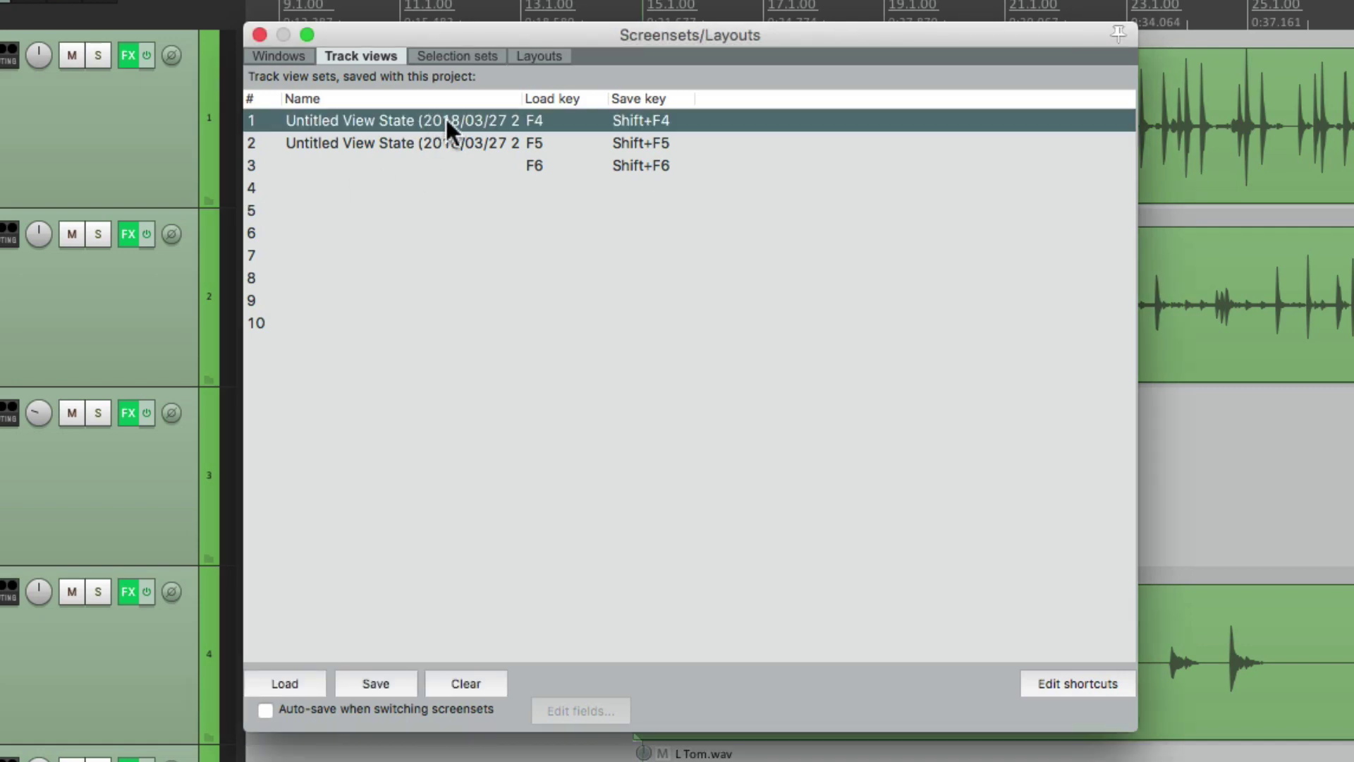
double_click(438, 119)
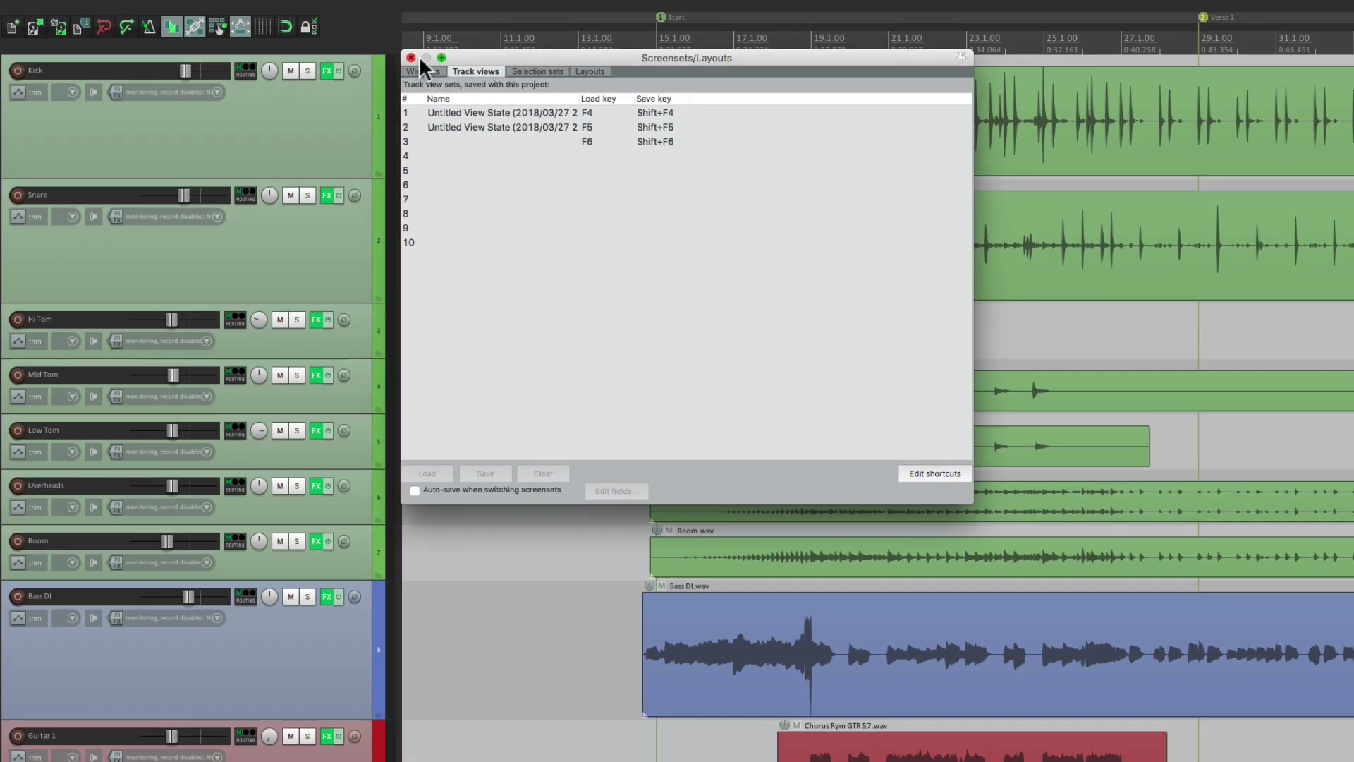
left_click(411, 58)
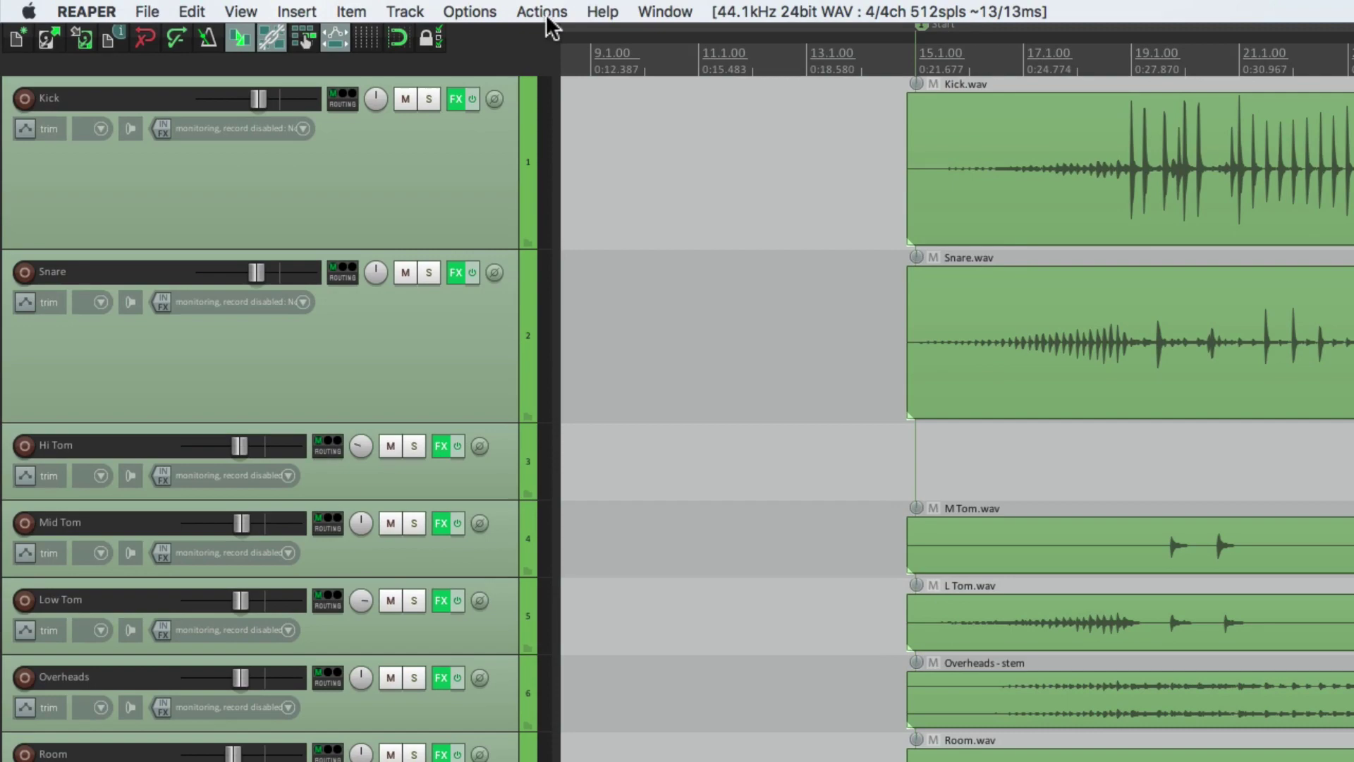
- Search the action list for "previous zoom" and check the shortcut of View: Restore previous zoom level
left_click(546, 14)
left_click(536, 33)
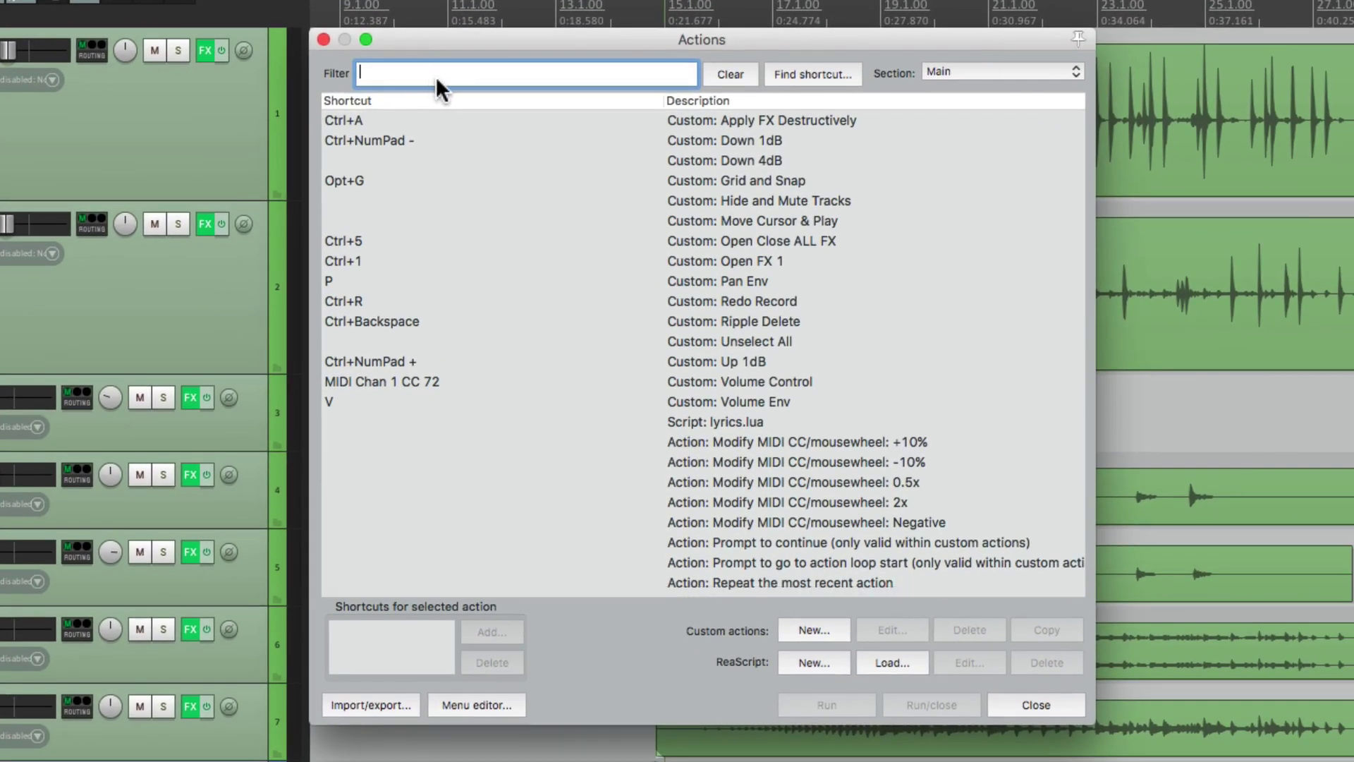
type("previous zoom")
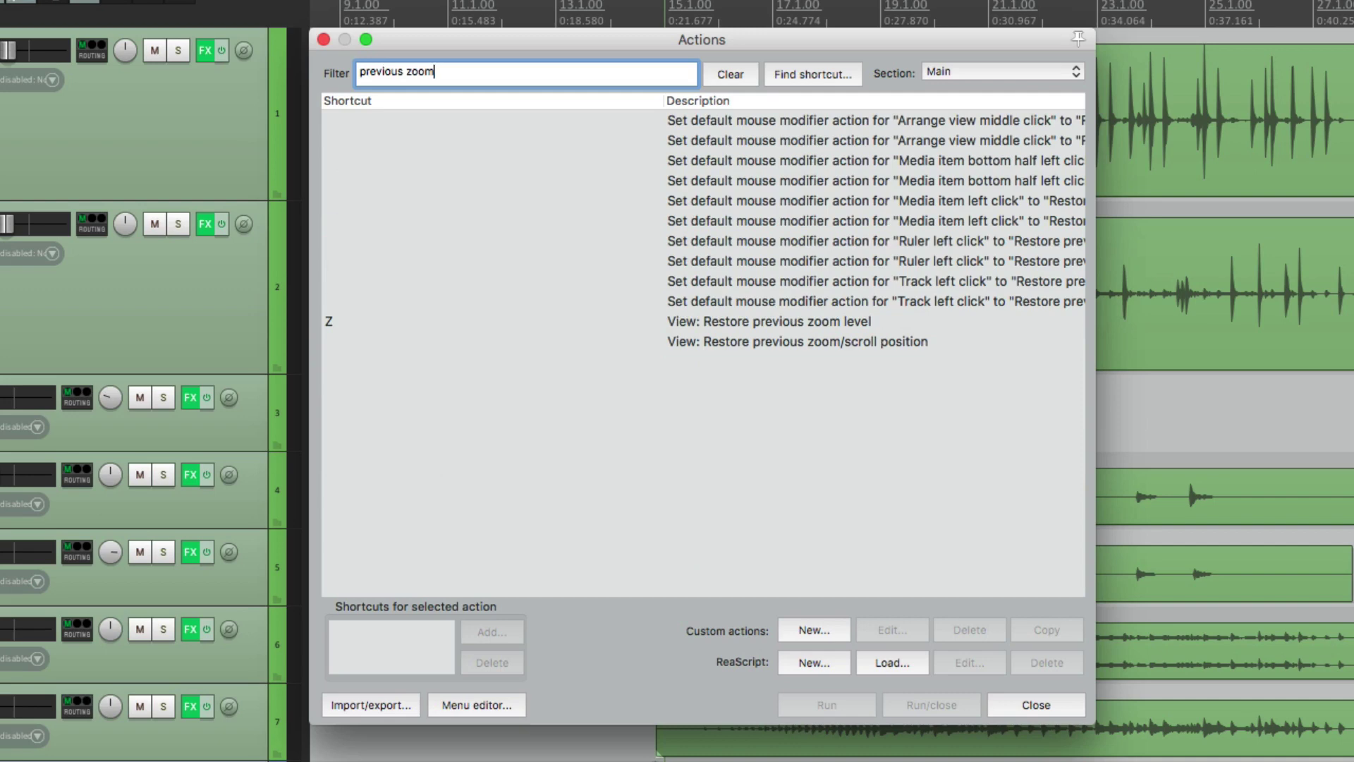
left_click(506, 321)
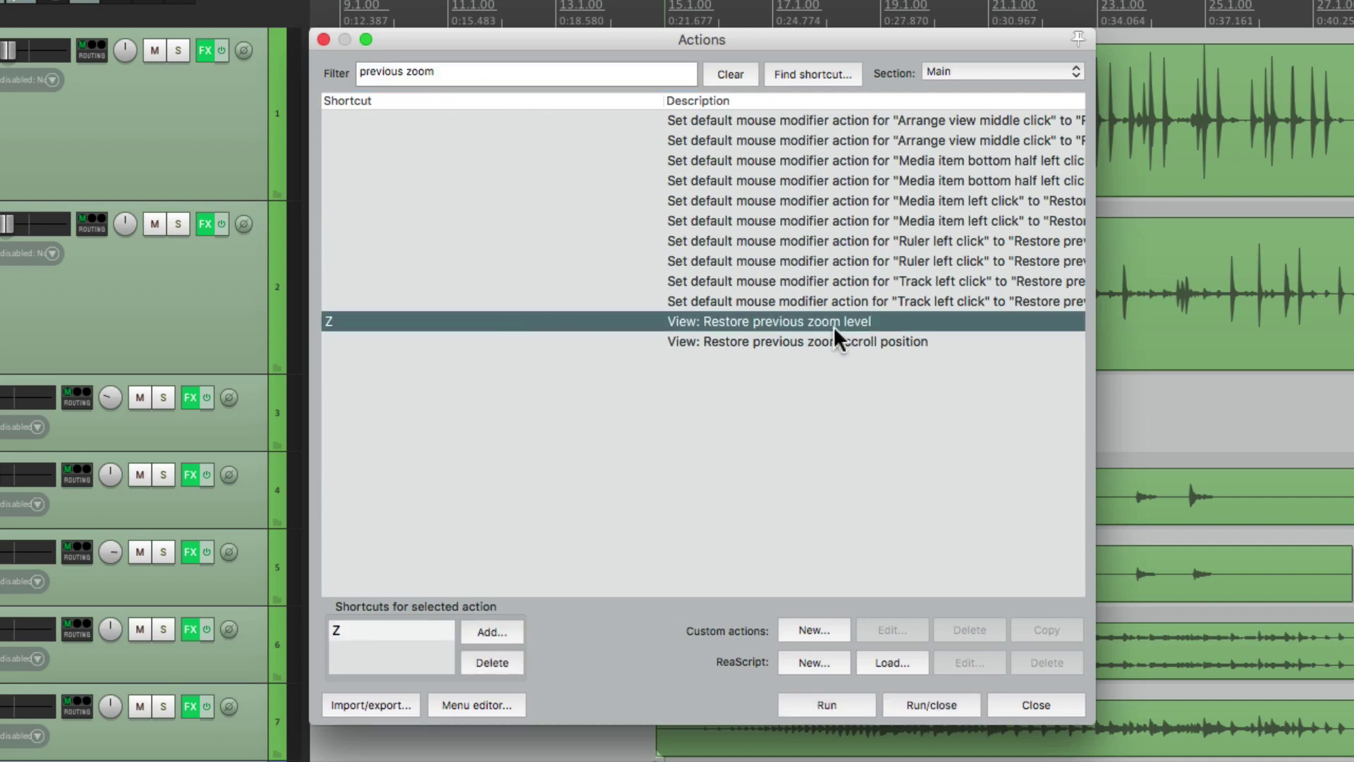
key("Escape")
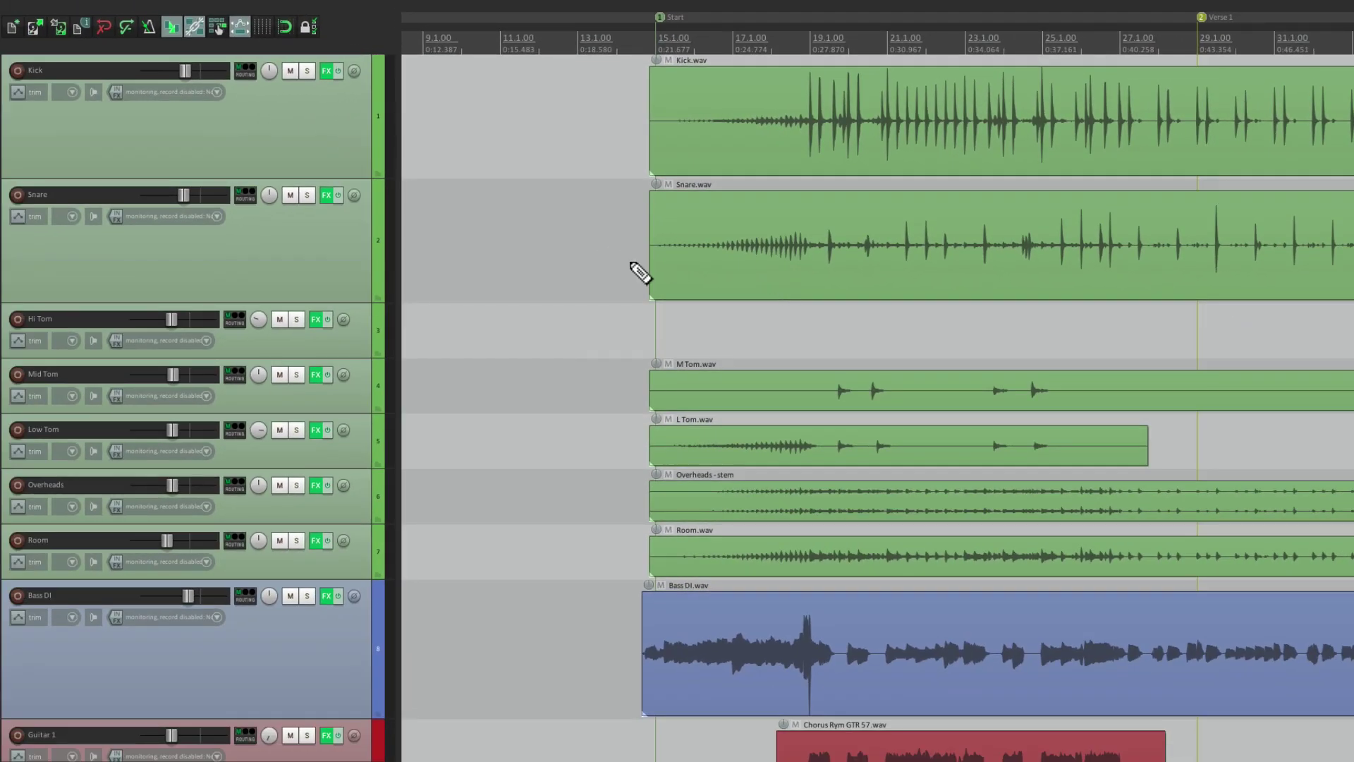
- Zoom all tracks vertically in and return to the previous zoom level
scroll(631, 263, "up", 6)
scroll(629, 261, "up", 1)
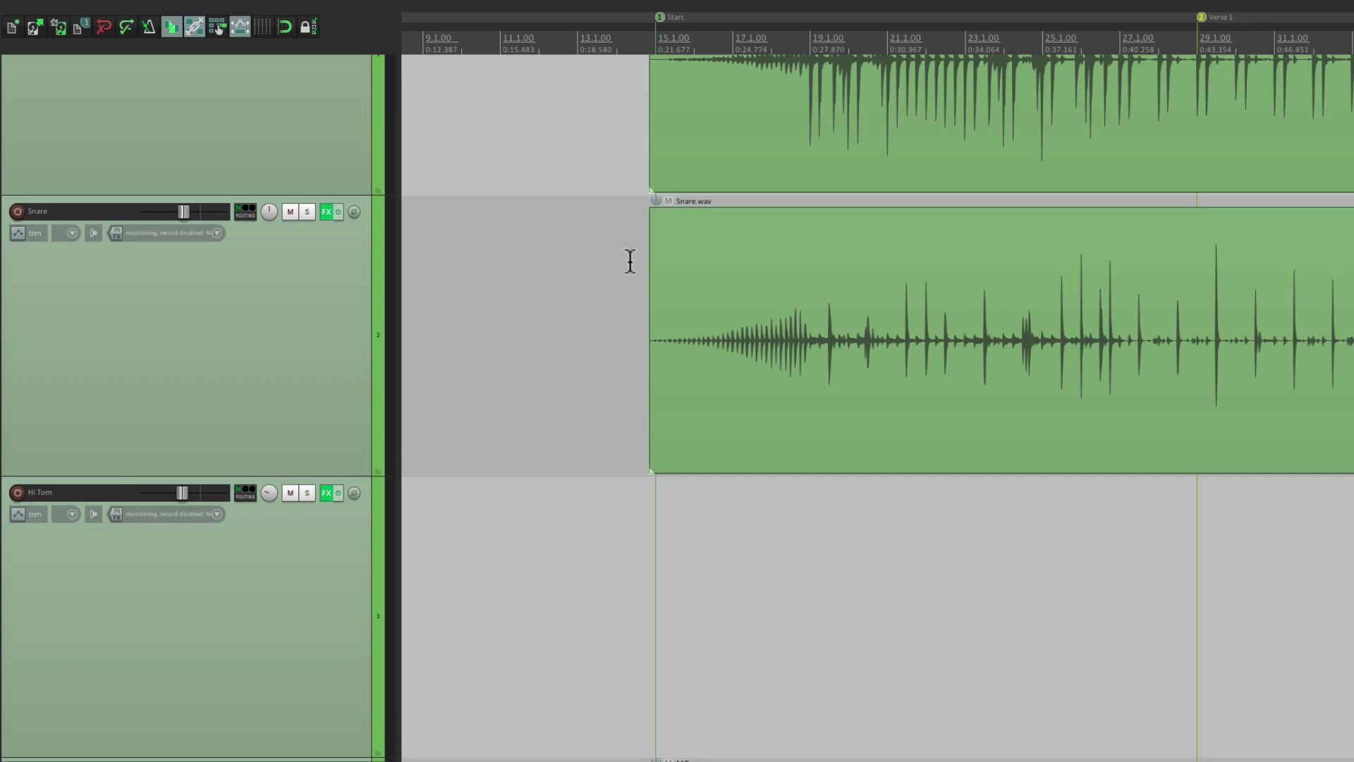
scroll(630, 261, "down", 4)
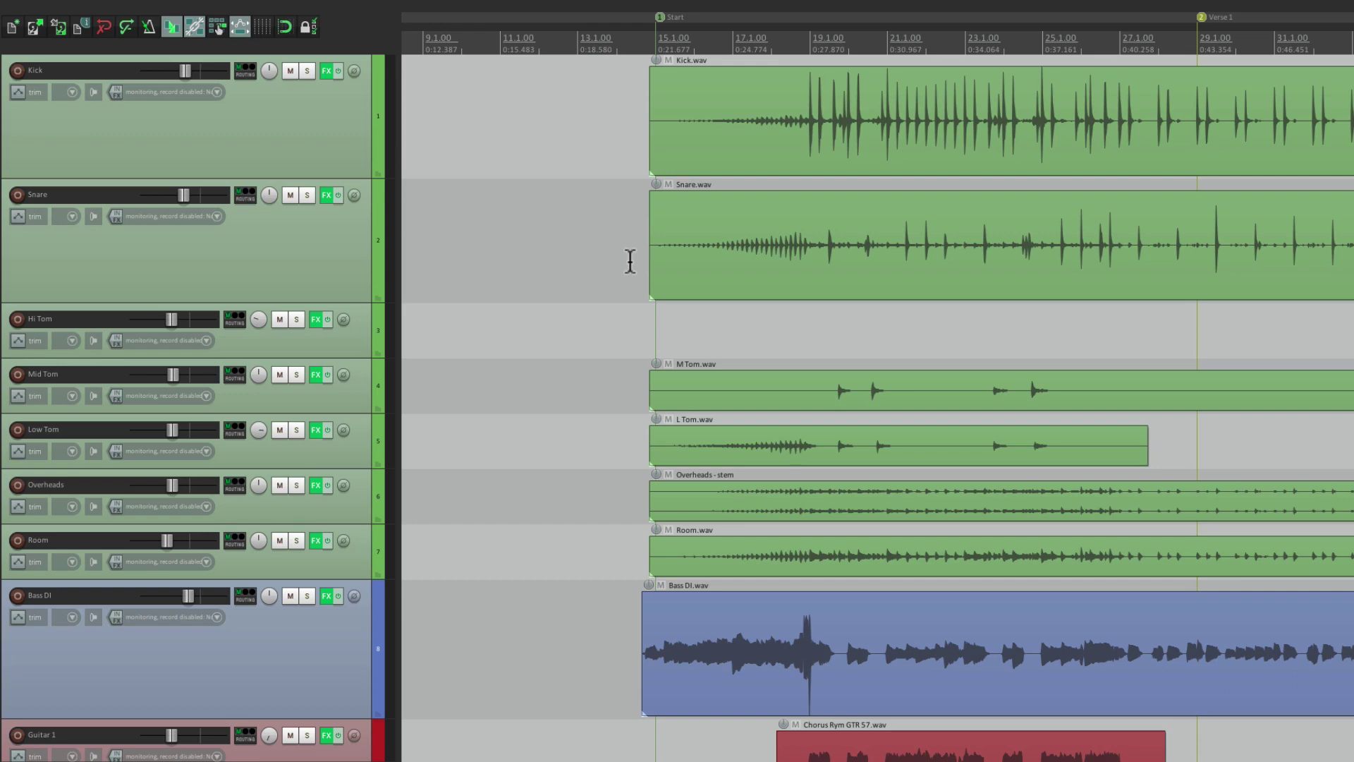
- Save the current track view over screenset 1, including only the track control panel status (visibility, height)
key("super+alt+s")
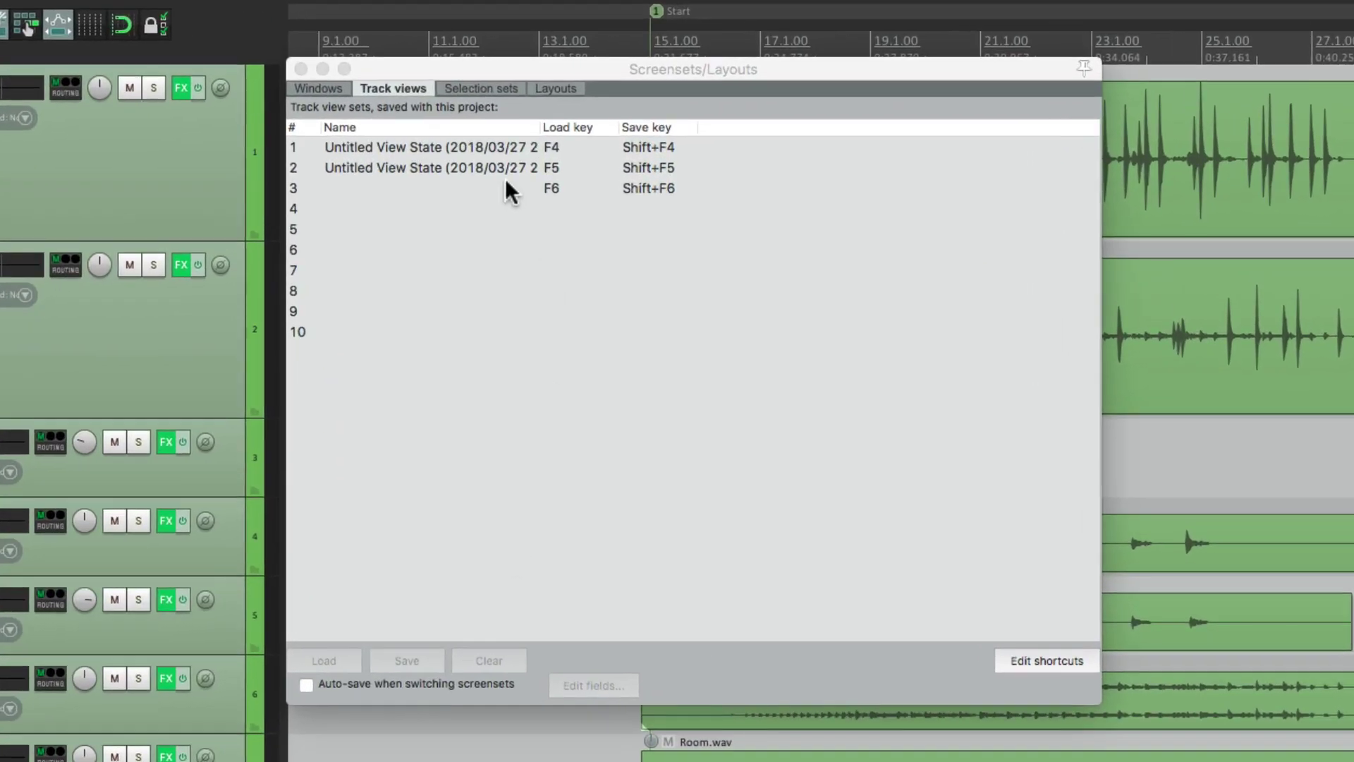
left_click(489, 152)
left_click(411, 662)
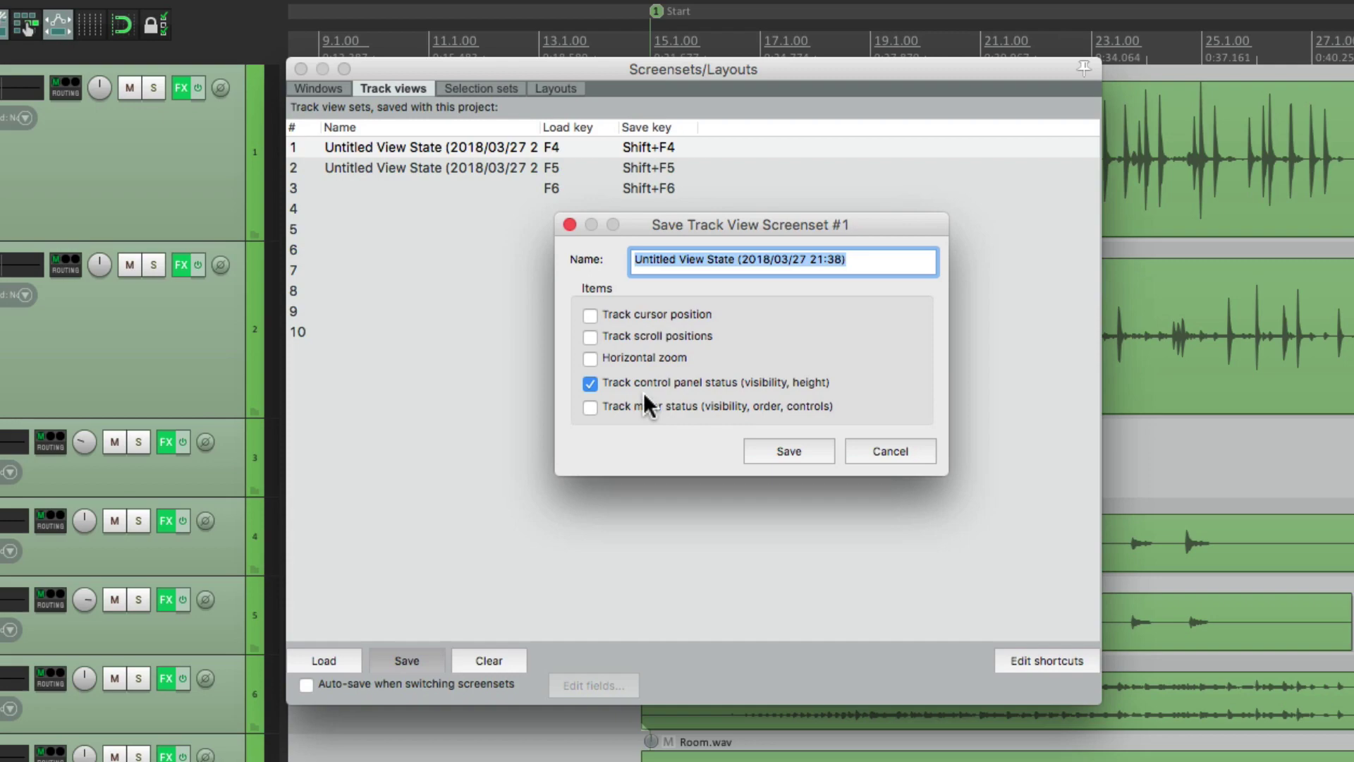
left_click(791, 448)
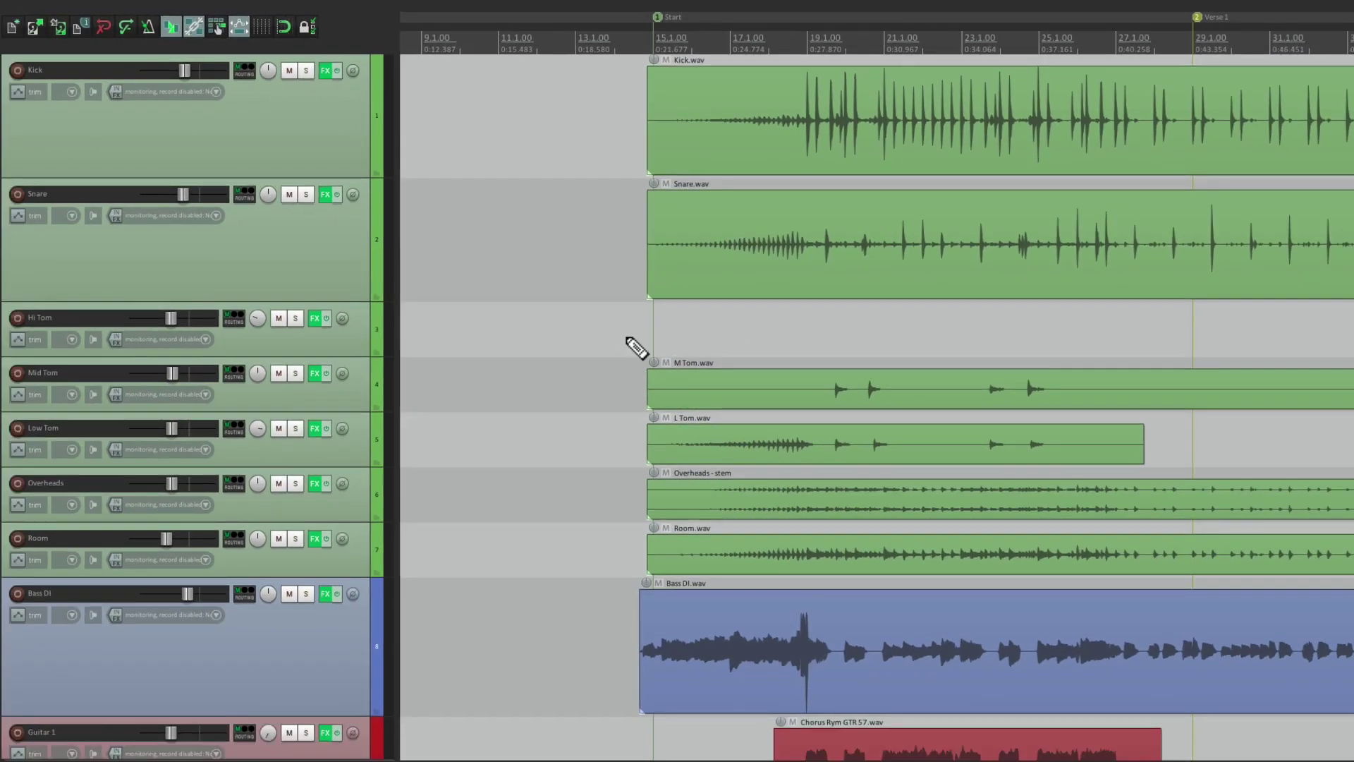
- Enlarge all tracks vertically and reload track view screenset 1 to recover the saved heights
scroll(626, 344, "up", 4)
scroll(626, 337, "up", 3)
key("F4")
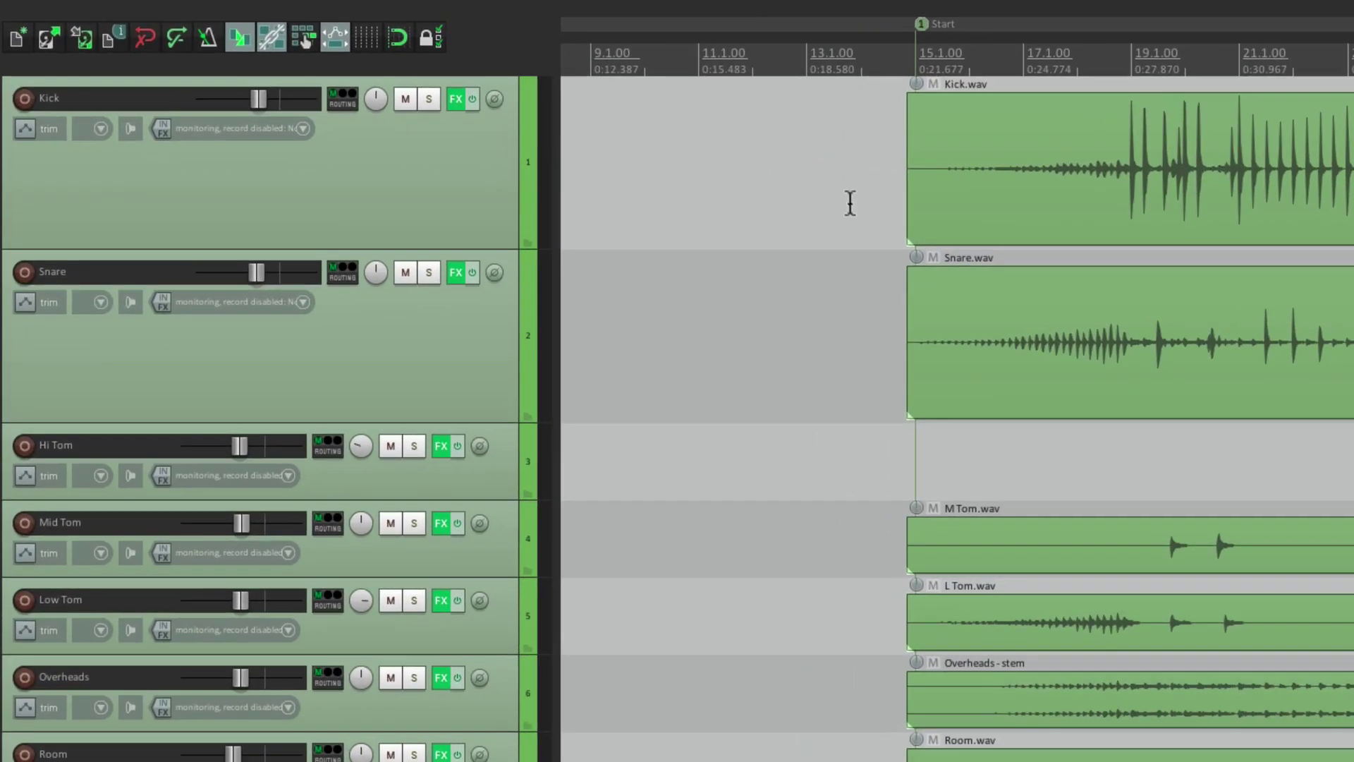
- Lock the height of the Kick track
left_click(328, 137)
mouse_move(594, 6)
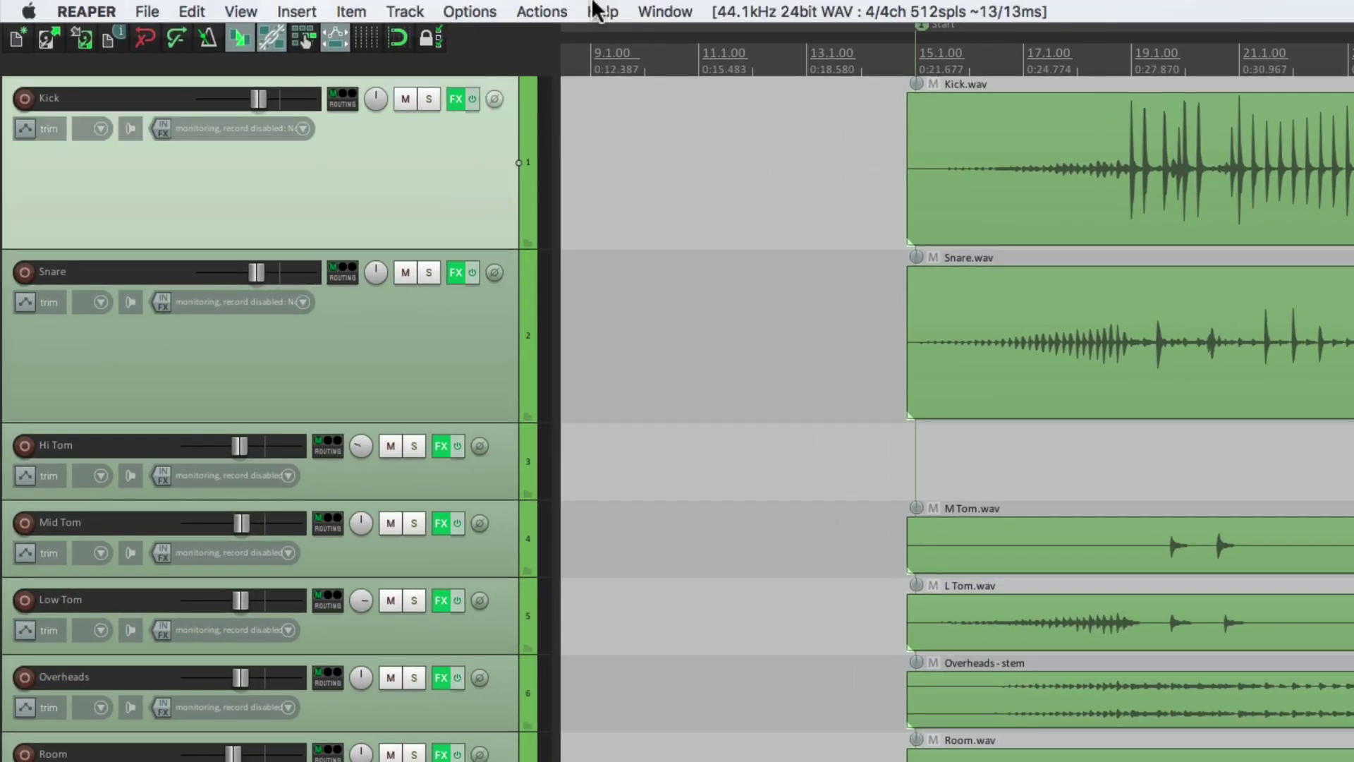
left_click(407, 11)
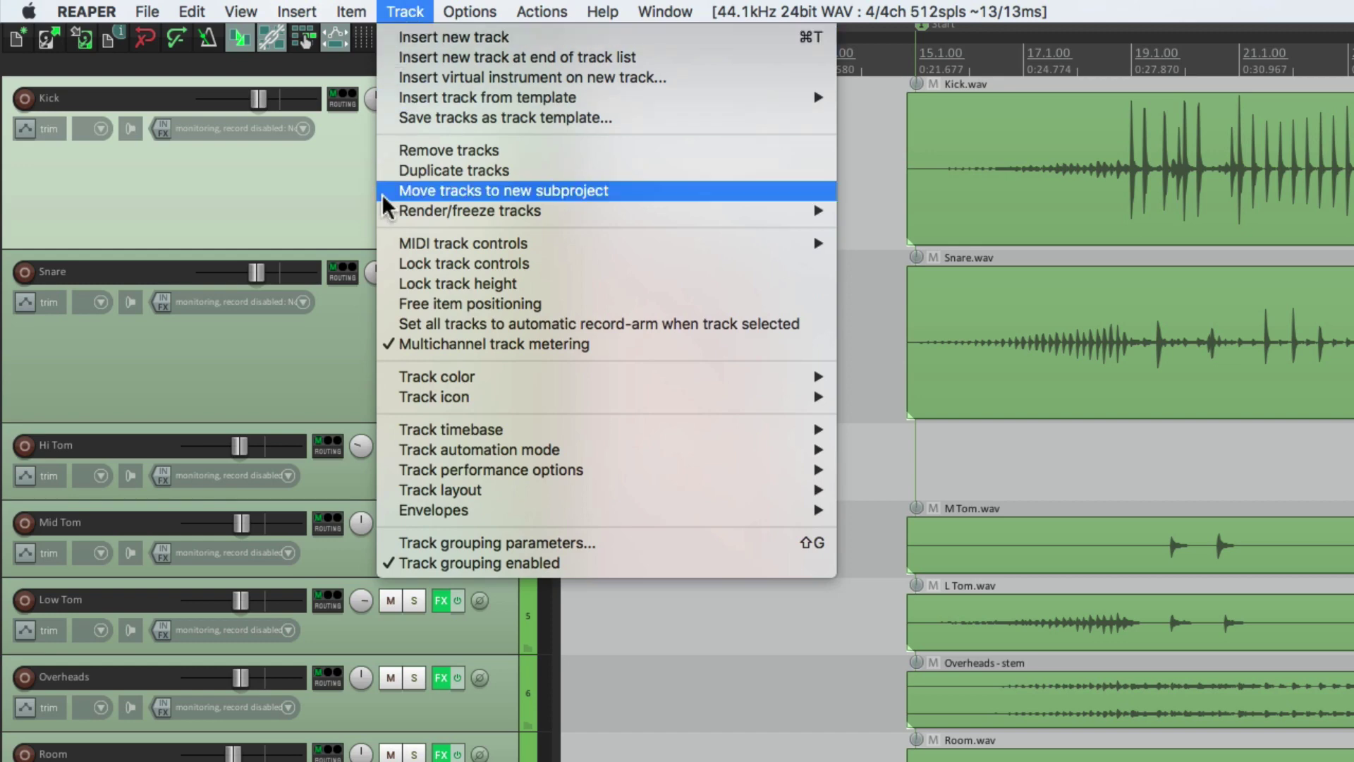
left_click(380, 285)
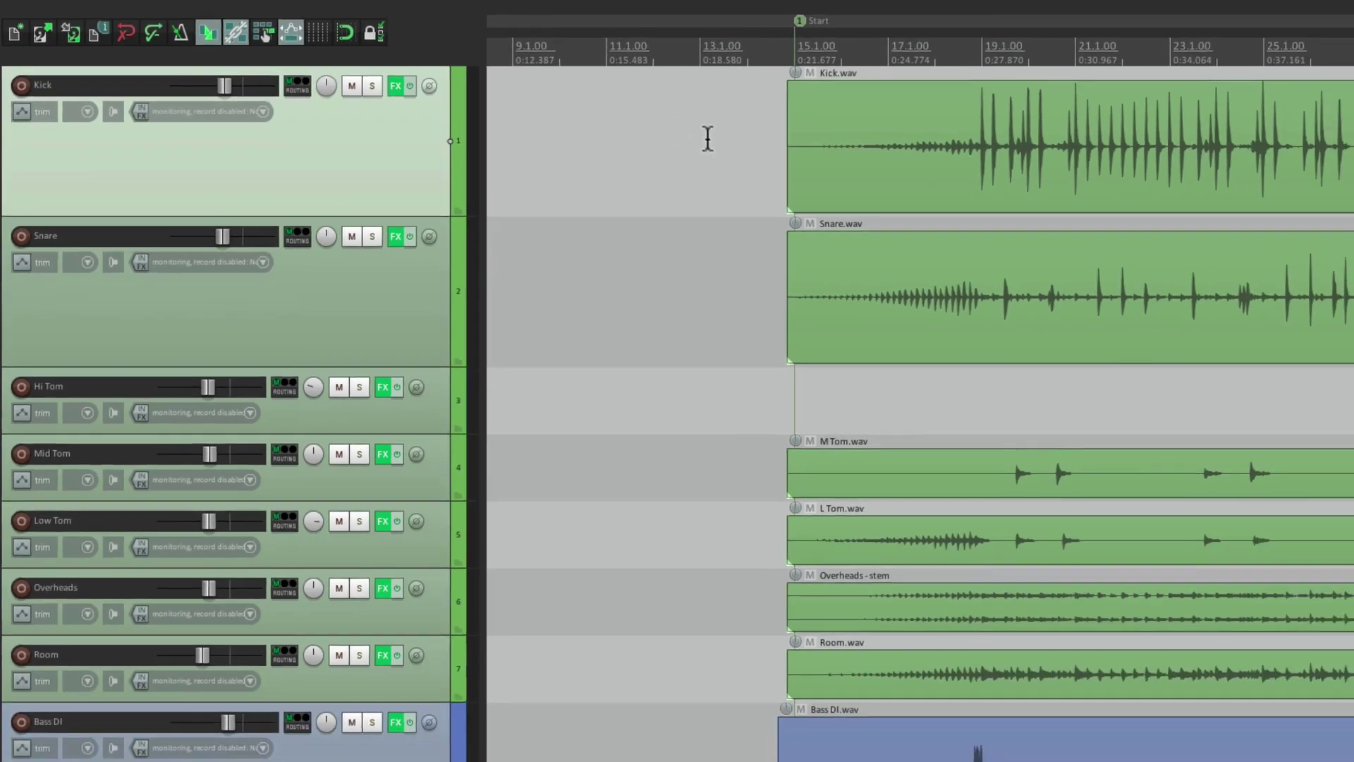
- Zoom the tracks vertically in and out with the Kick height locked, and manually enlarge the Kick track to more than double its height
scroll(585, 115, "up", 8)
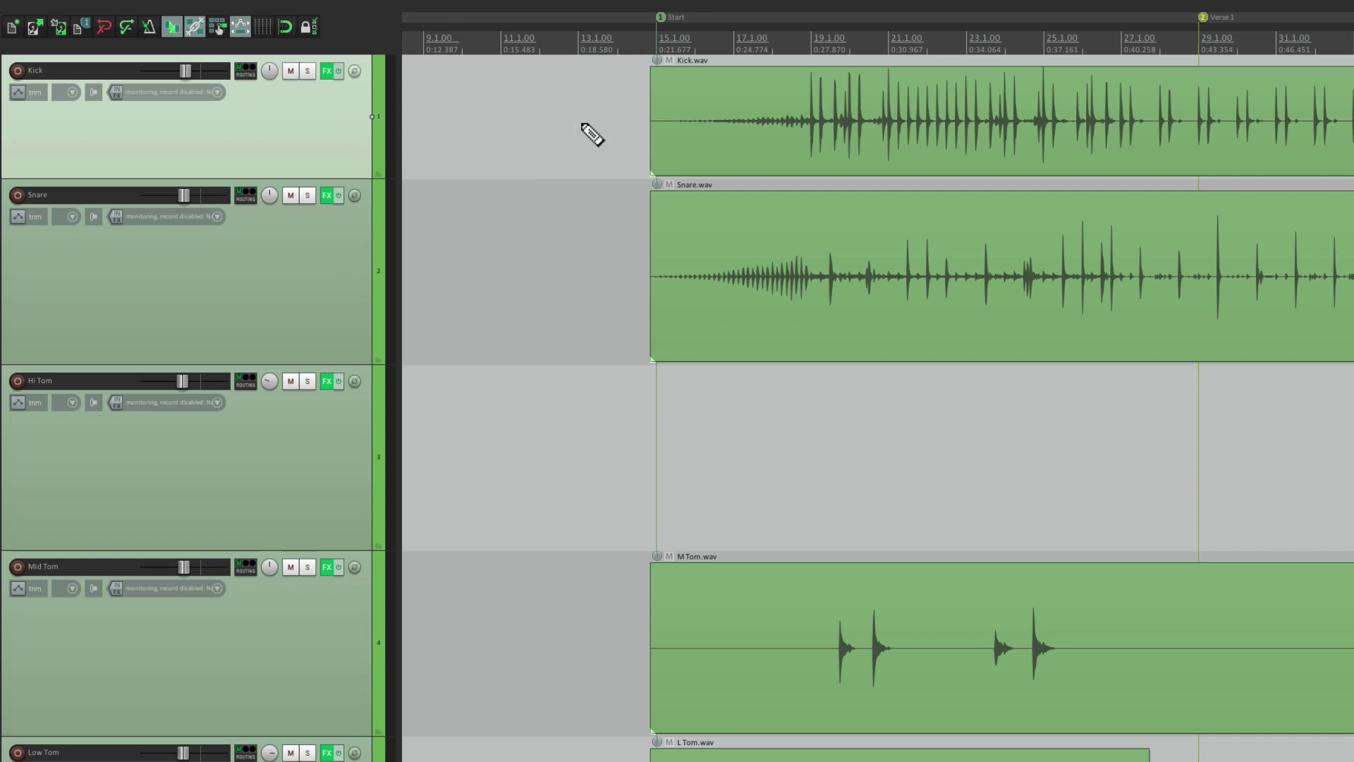
scroll(593, 134, "down", 6)
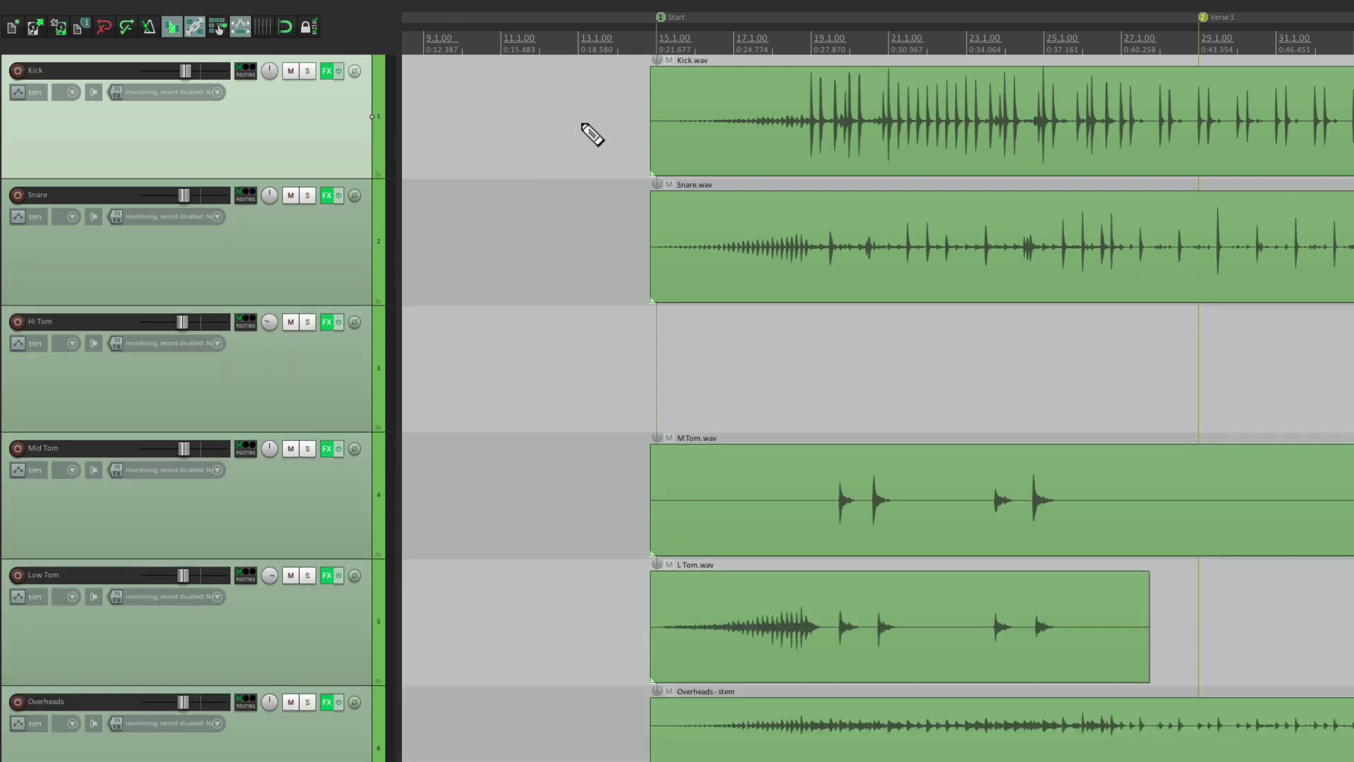
scroll(593, 134, "down", 2)
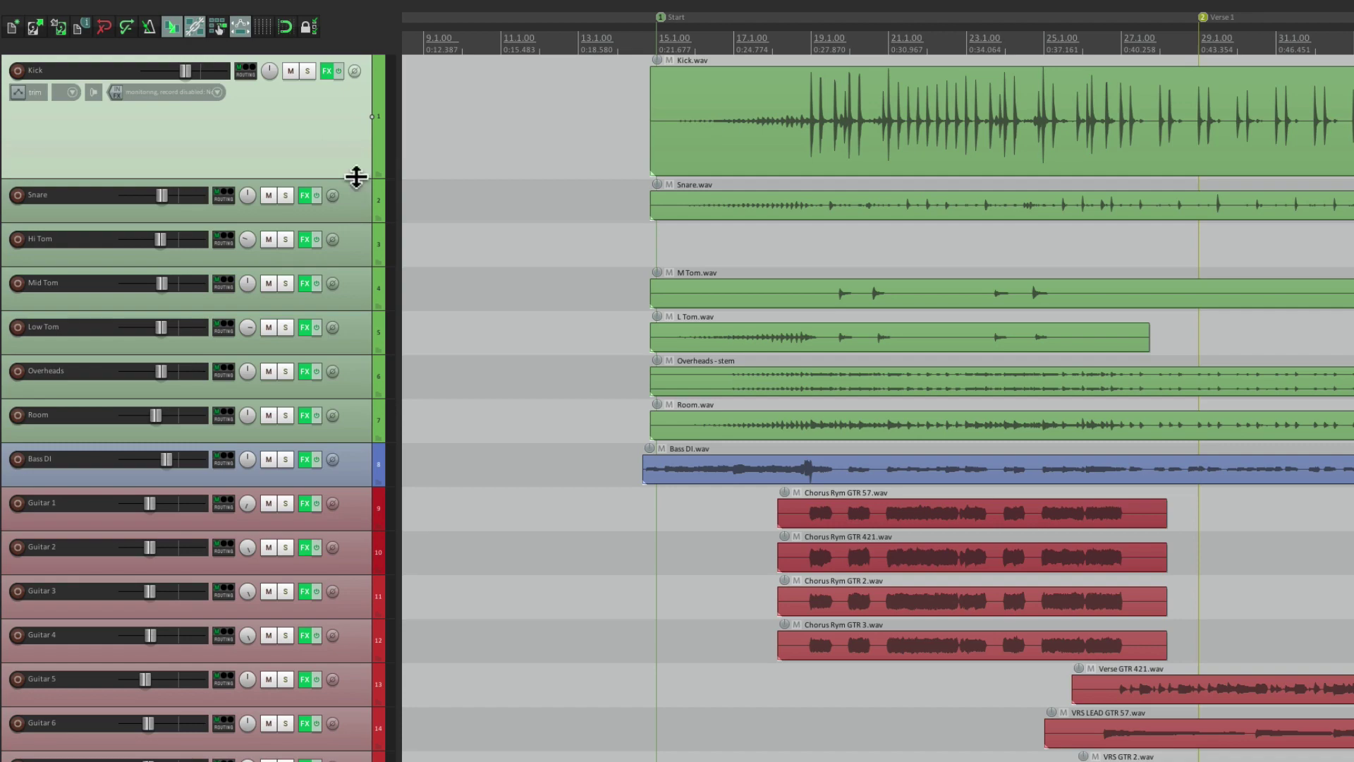
left_click_drag(356, 177, 333, 340)
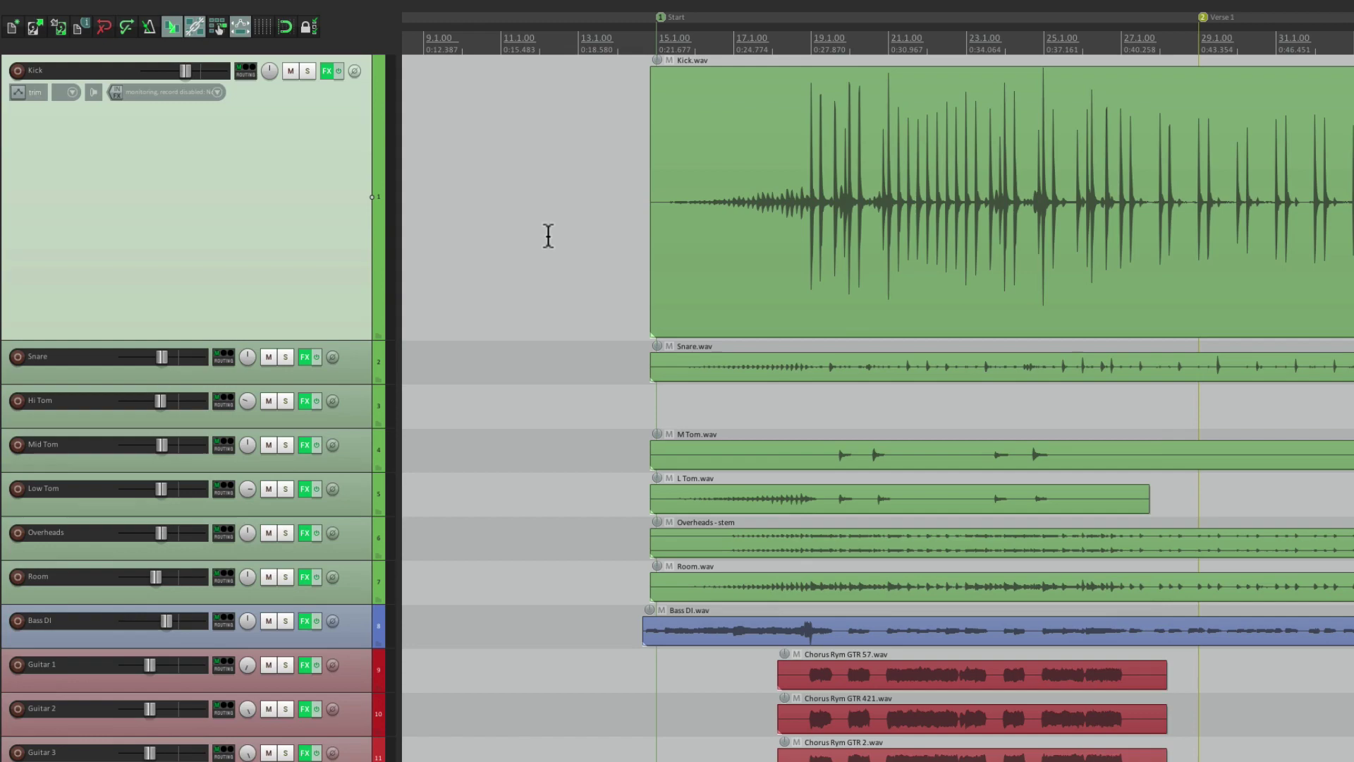
- Search the action list for "zoom vertically" to check the shortcut assigned to vertical zooming
key("shift+slash")
type("zoom vertically")
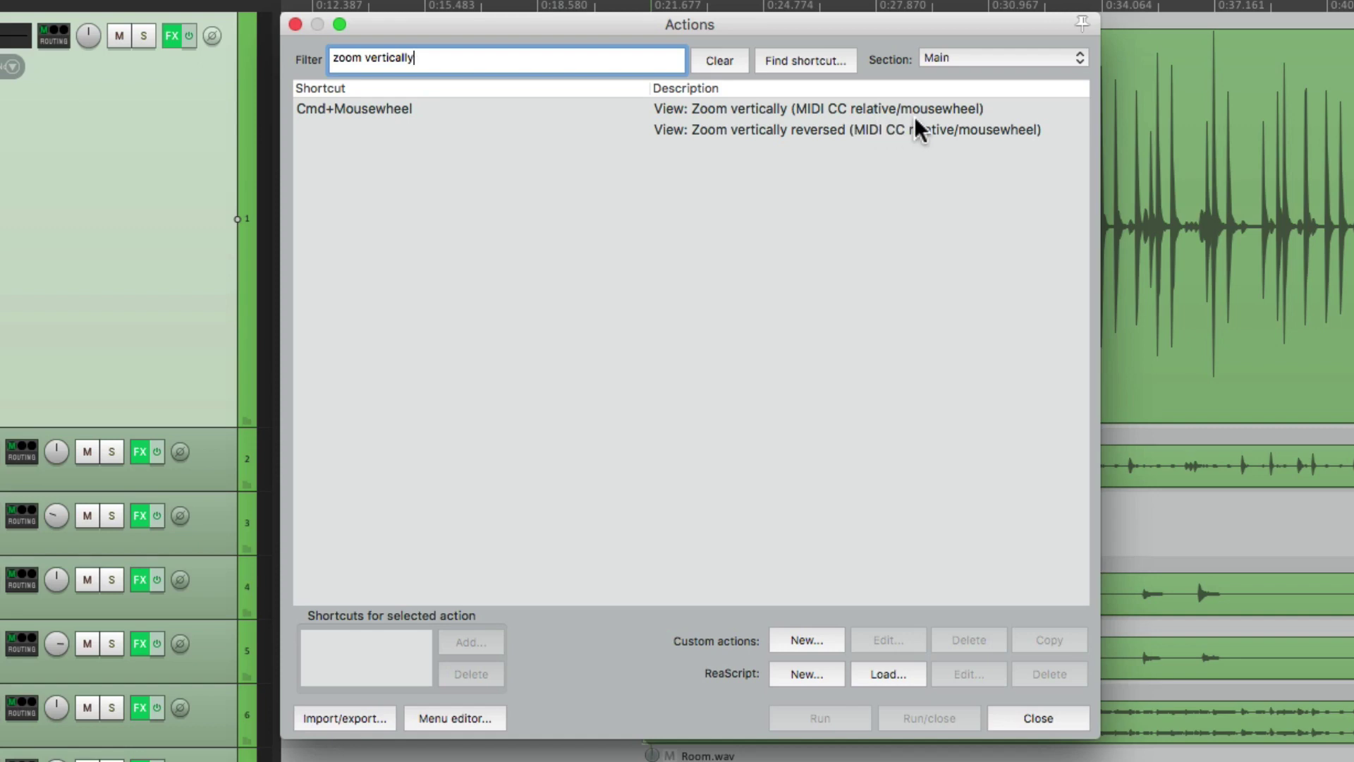
key("Escape")
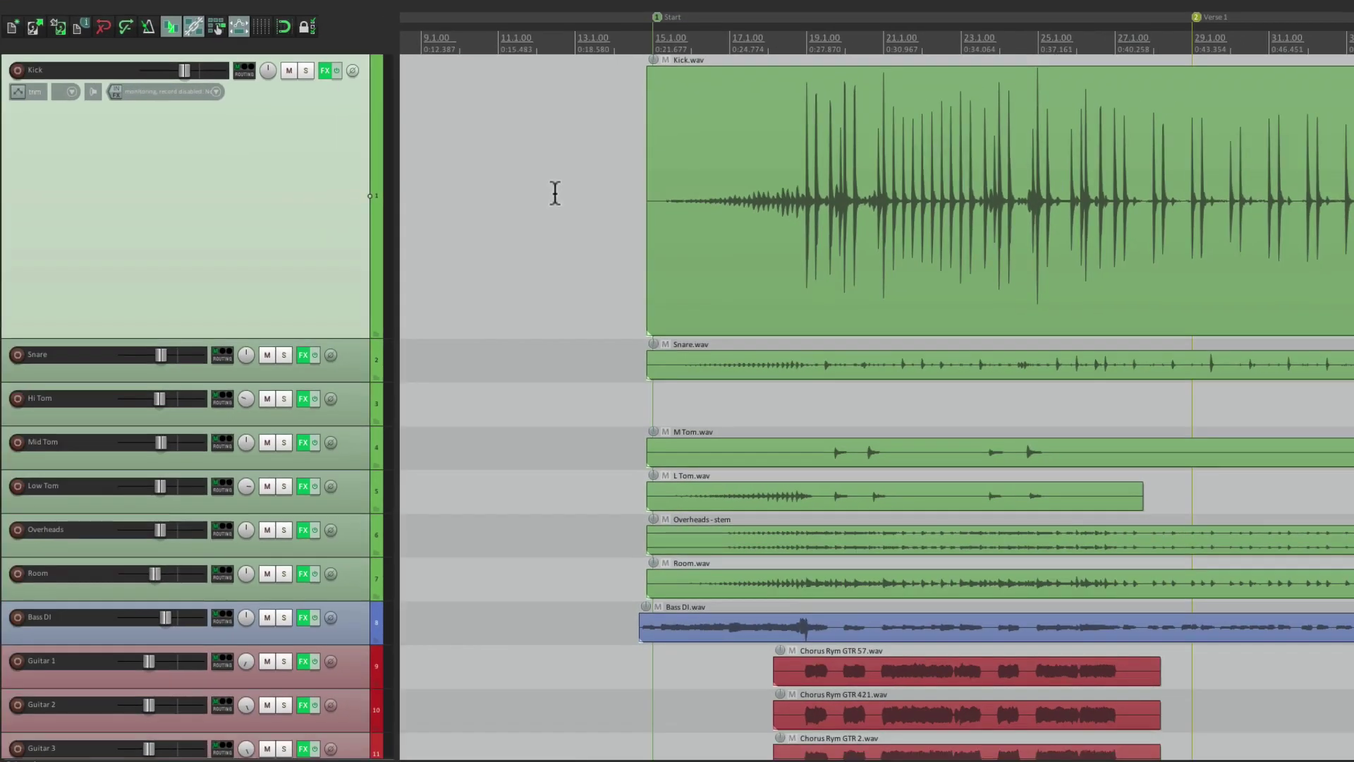
- Zoom the unlocked tracks vertically out and in, and reload track view screenset 1 to recover the saved heights
scroll(546, 181, "down", 4)
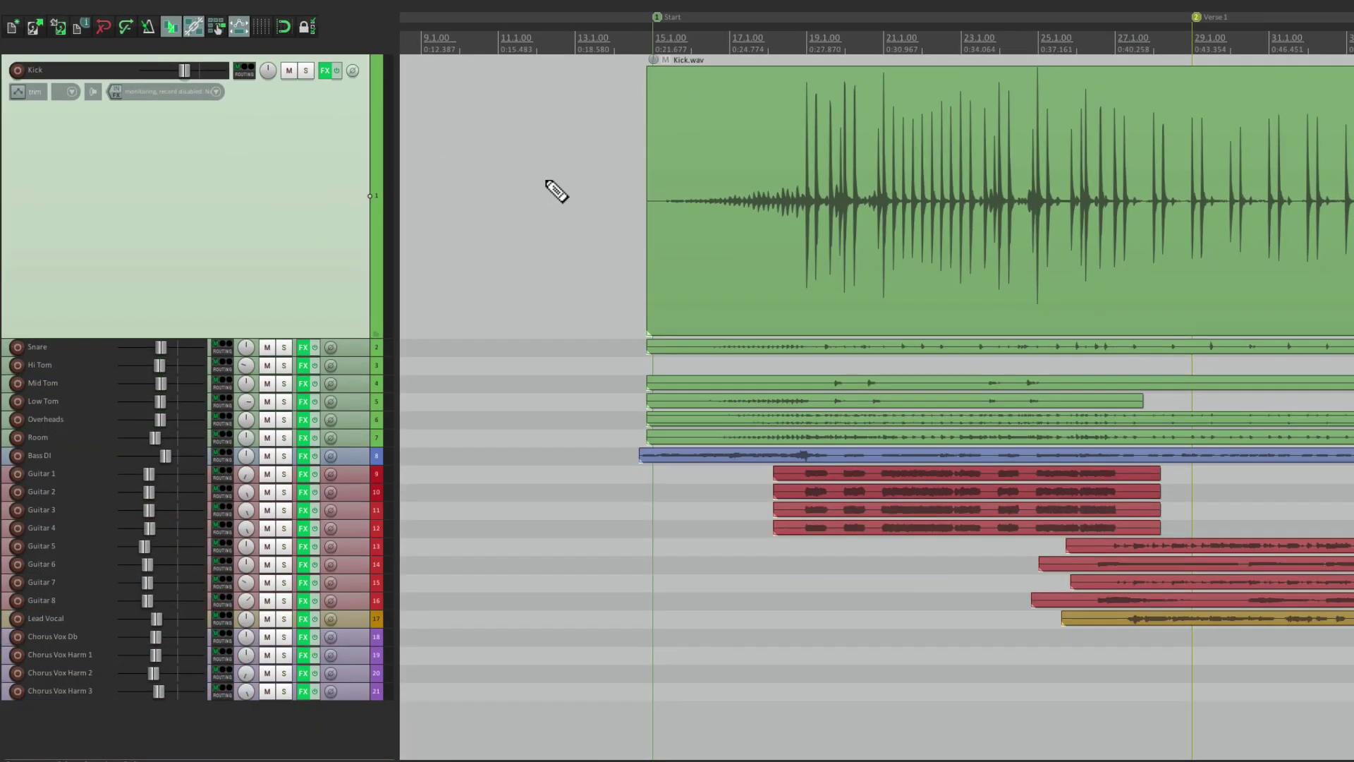
scroll(547, 181, "up", 6)
scroll(546, 181, "down", 3)
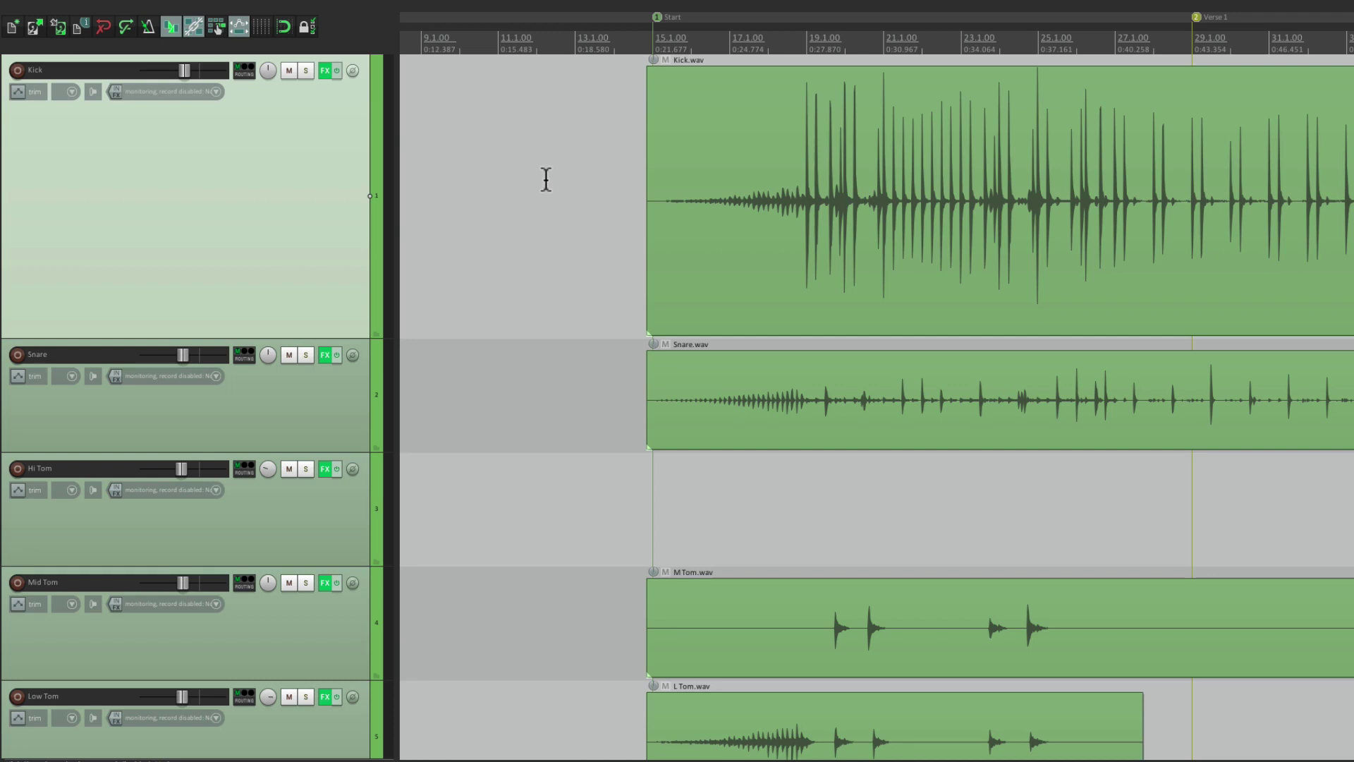
scroll(546, 179, "up", 8)
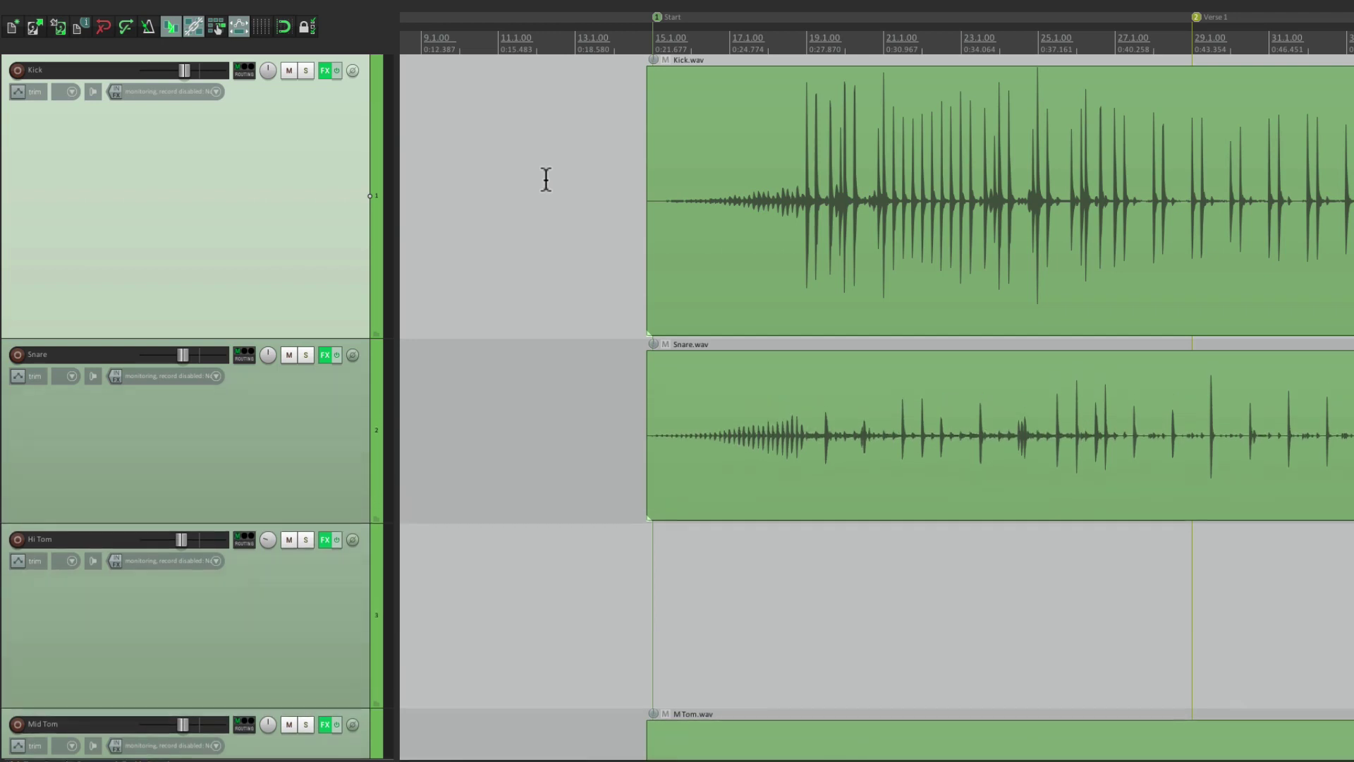
scroll(546, 180, "up", 1)
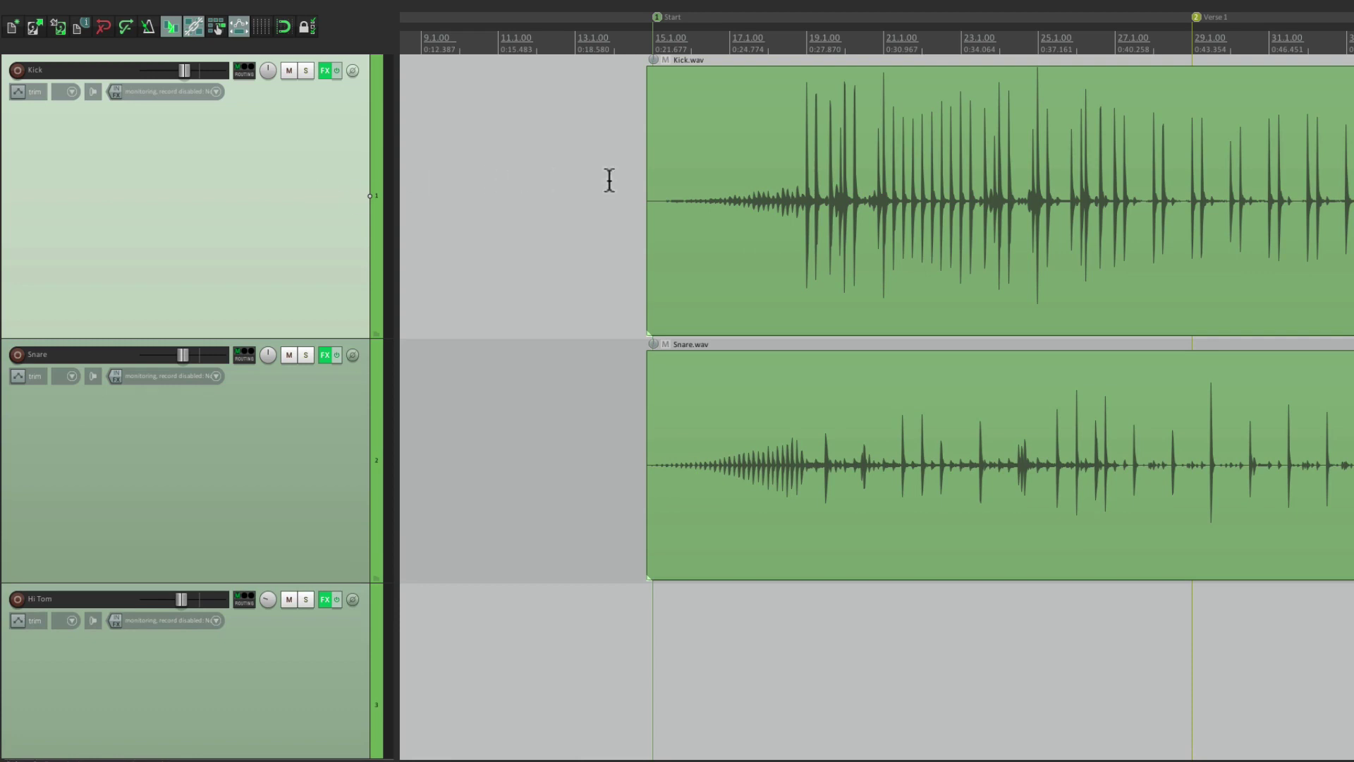
scroll(609, 180, "down", 8)
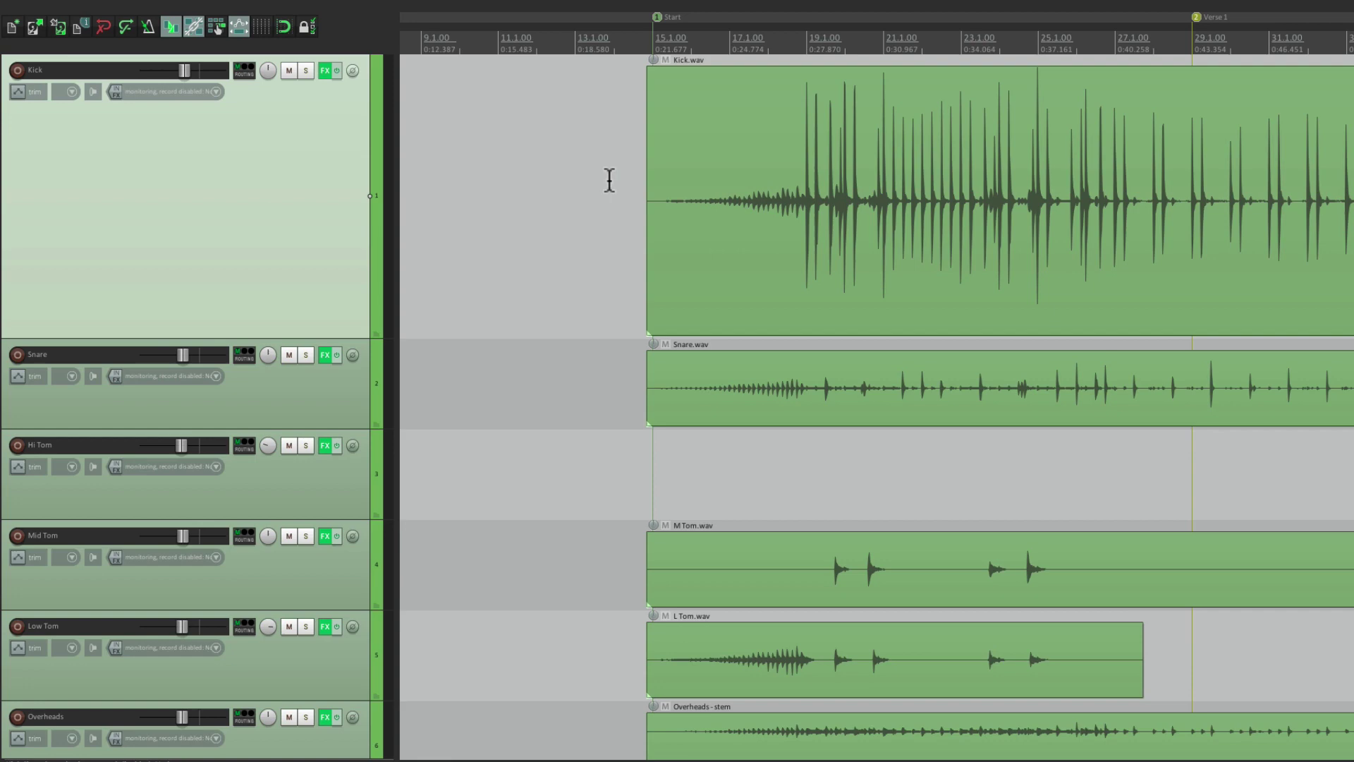
scroll(610, 180, "down", 3)
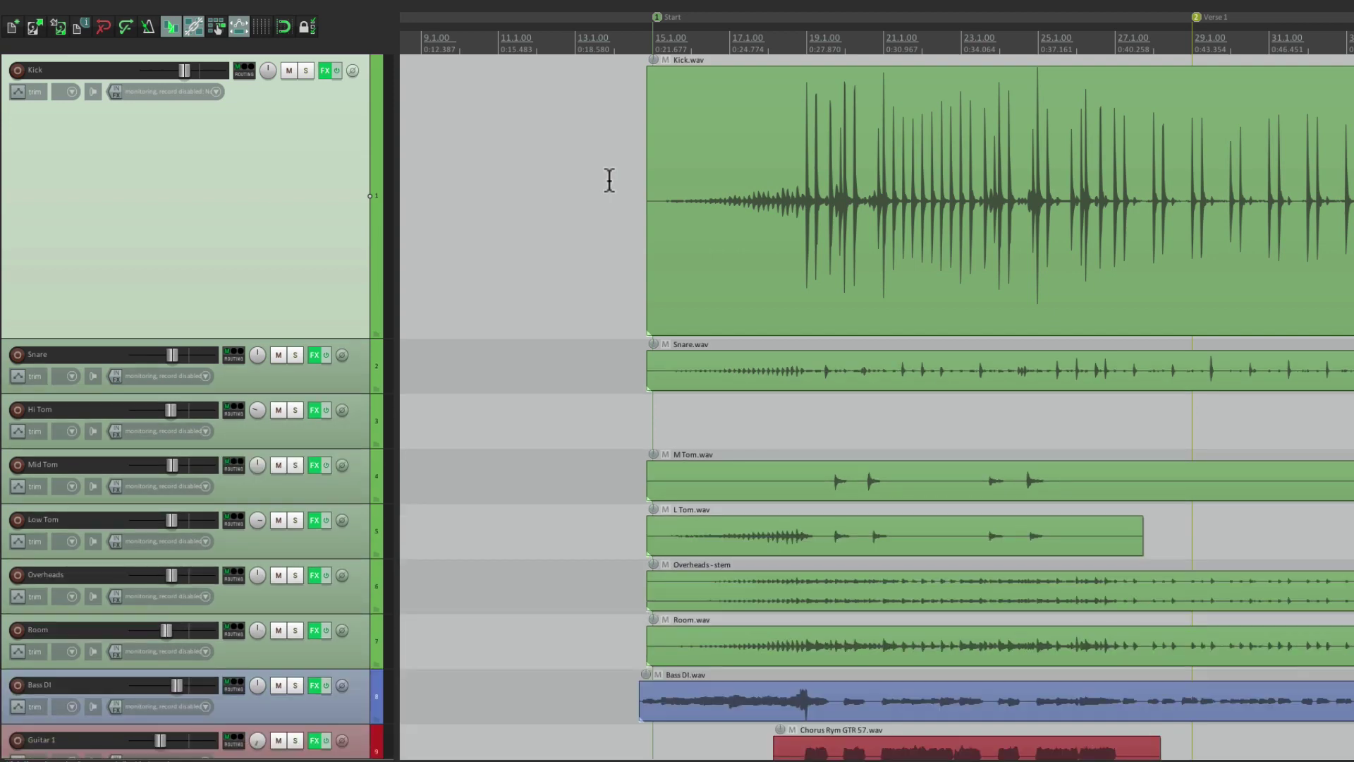
key("F4")
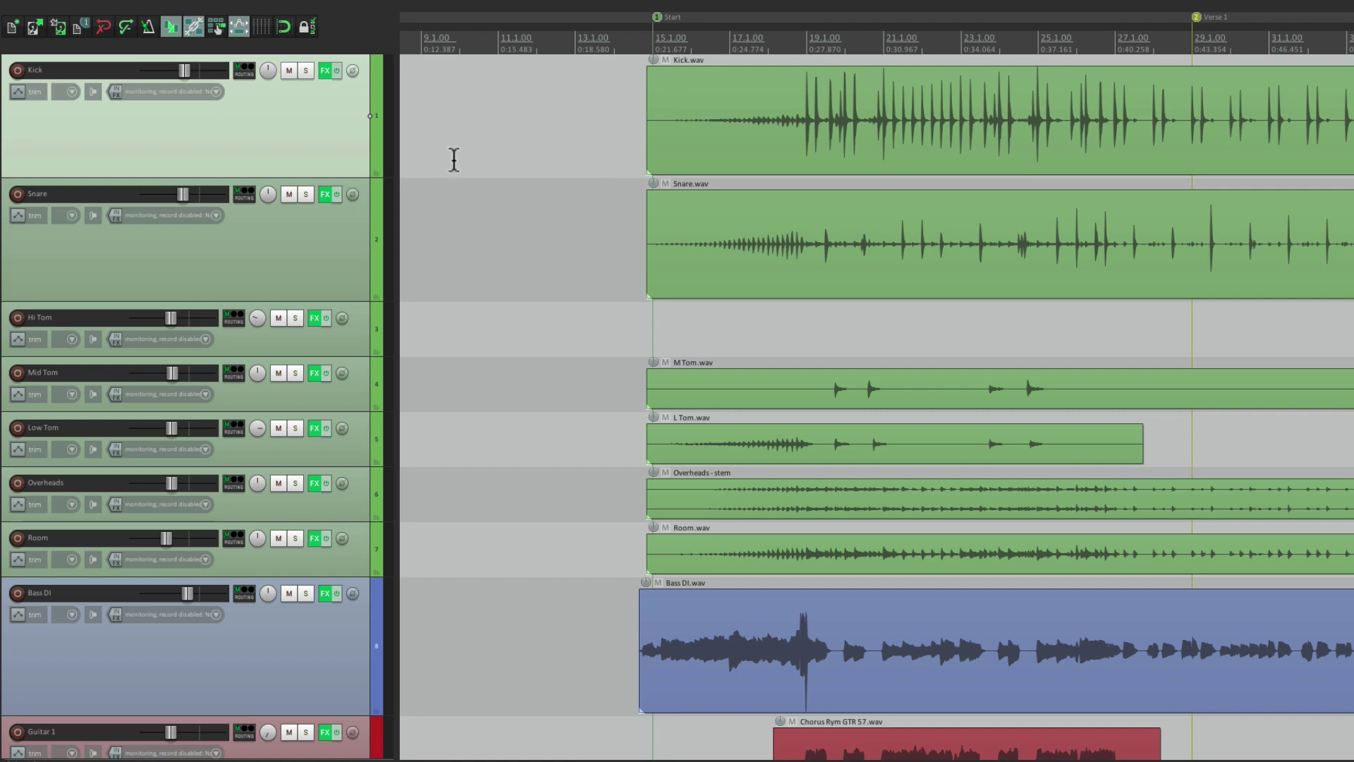
- Lock the track height of the Snare, Bass DI, Guitar 1, Guitar 2 and Lead Vocal tracks in one go
left_click(303, 248)
scroll(556, 277, "right", 3)
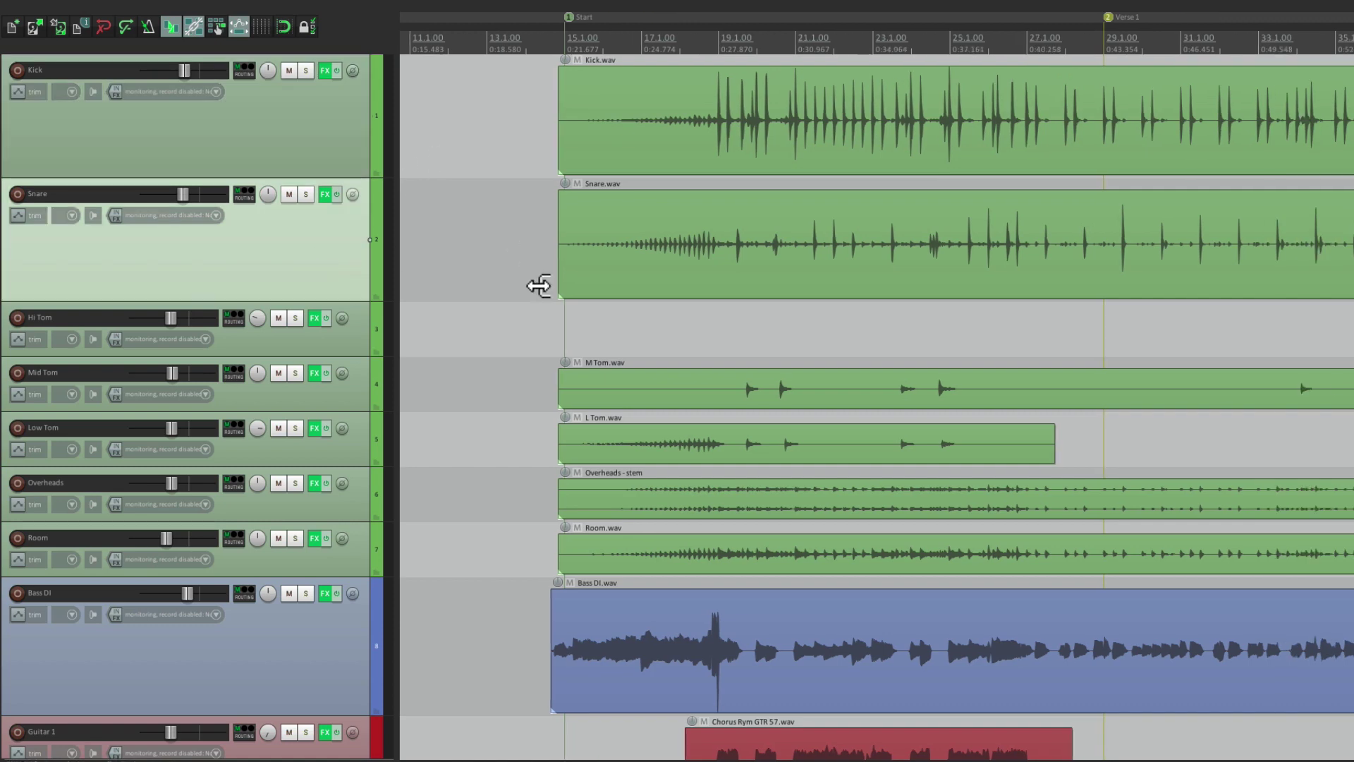
scroll(531, 312, "down", 2)
scroll(530, 312, "down", 1)
left_click(380, 464)
scroll(526, 508, "down", 3)
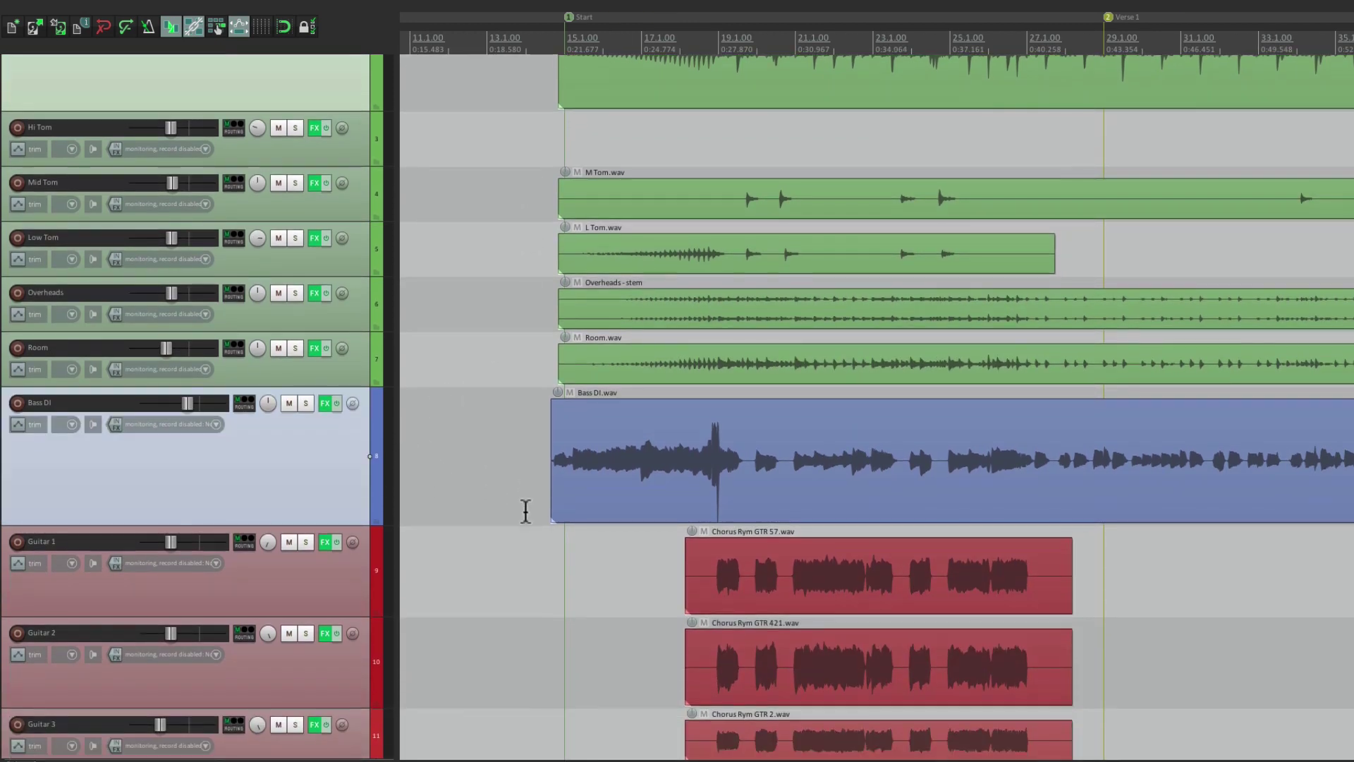
scroll(526, 511, "down", 1)
left_click(347, 423, "ctrl")
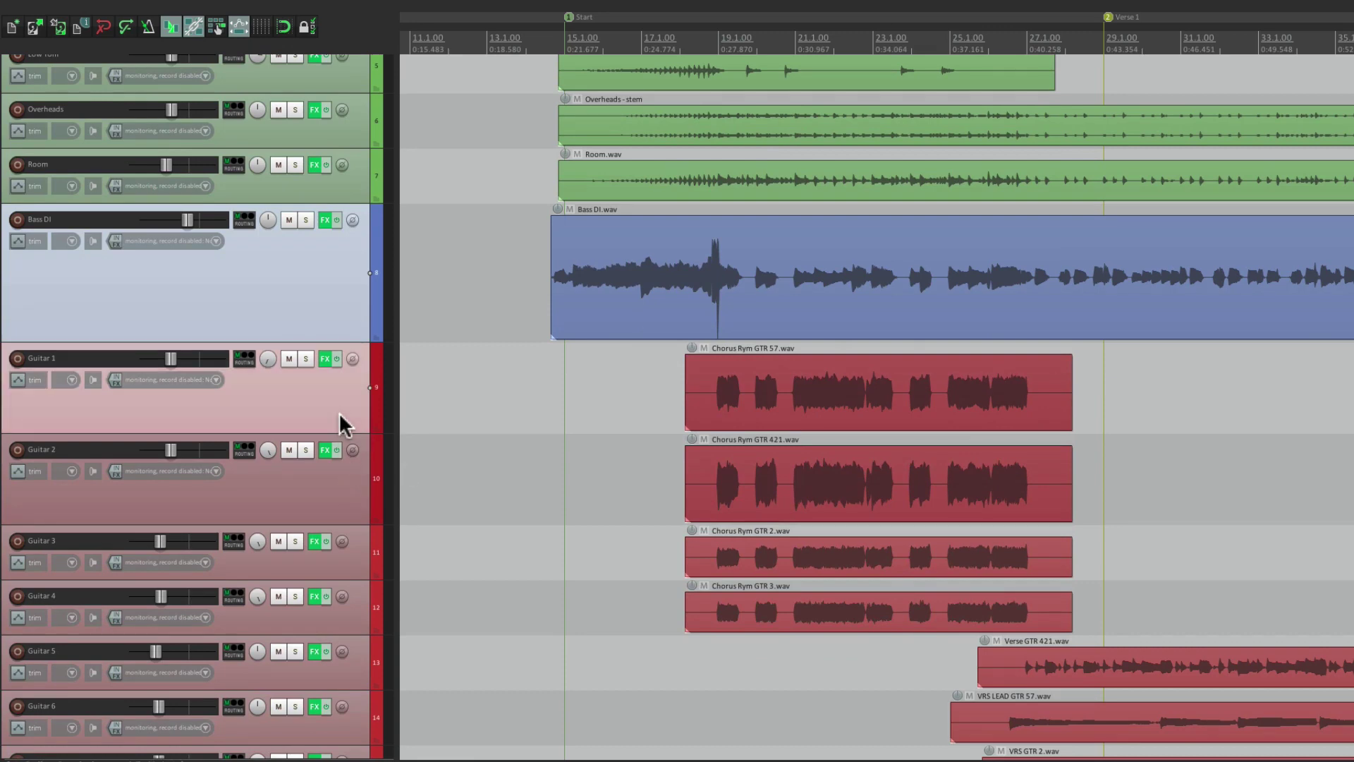
left_click(350, 494, "ctrl")
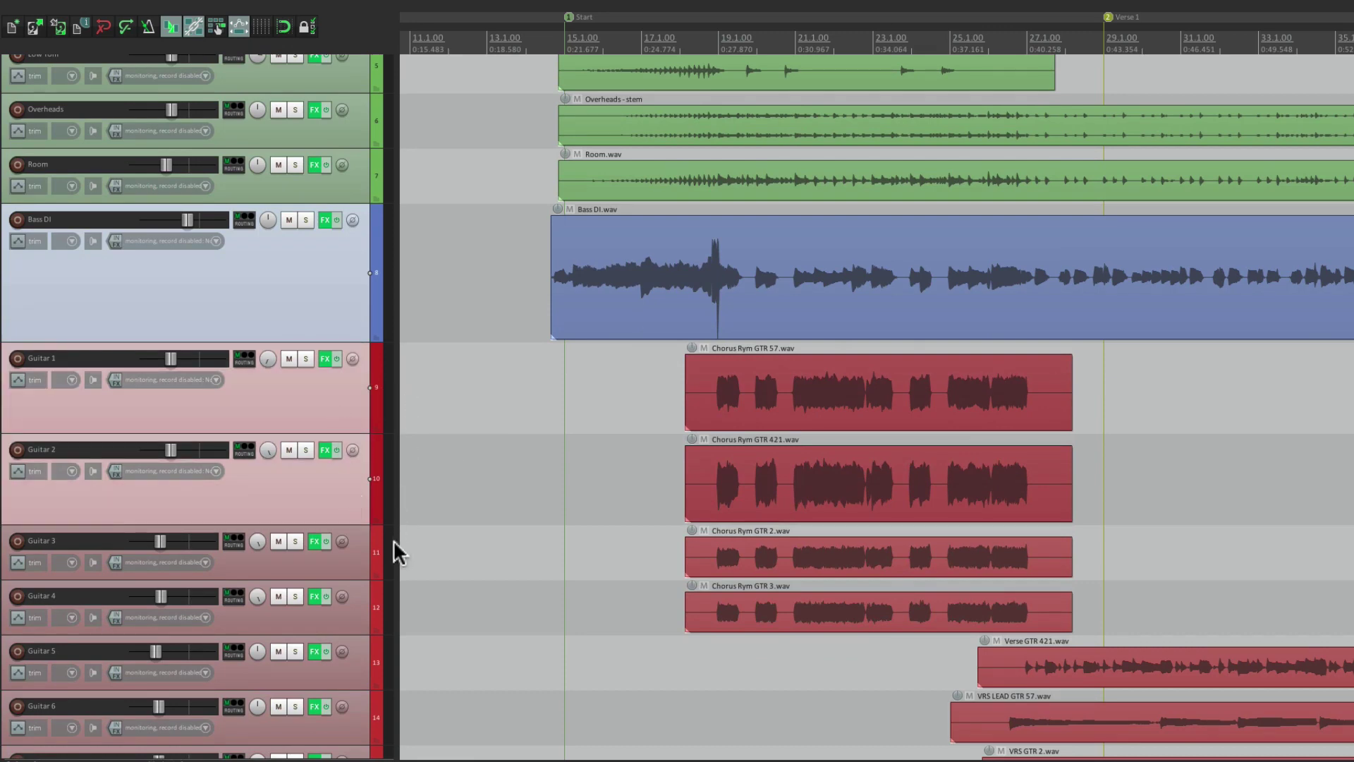
scroll(501, 444, "down", 8)
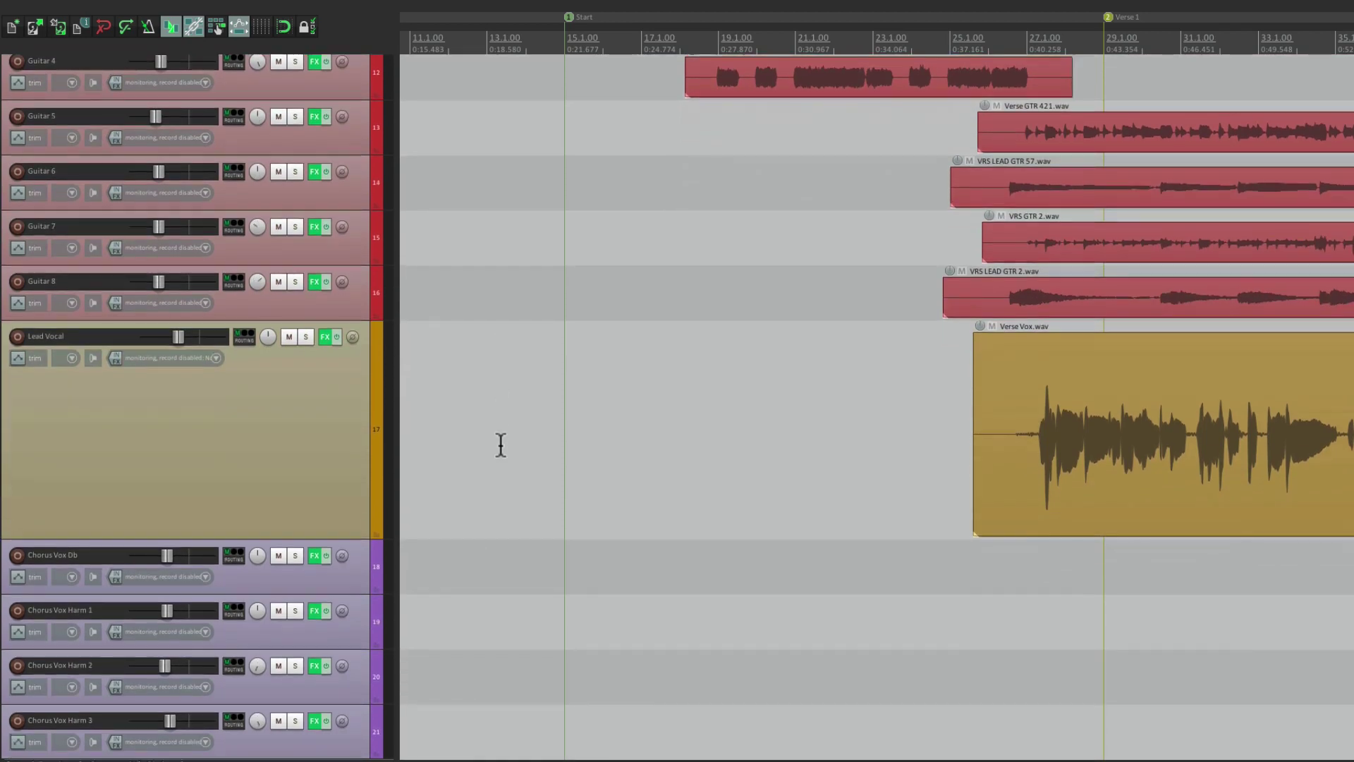
left_click(316, 405)
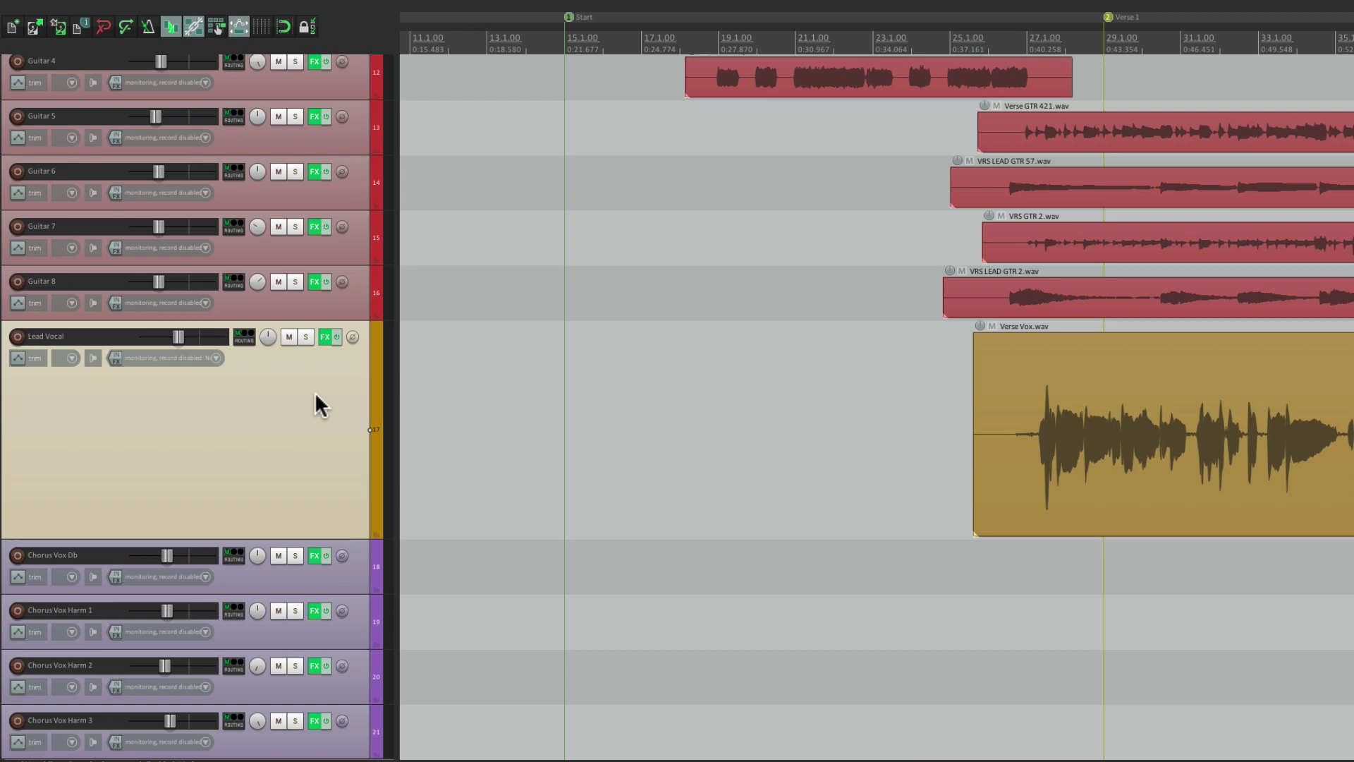
right_click(316, 397)
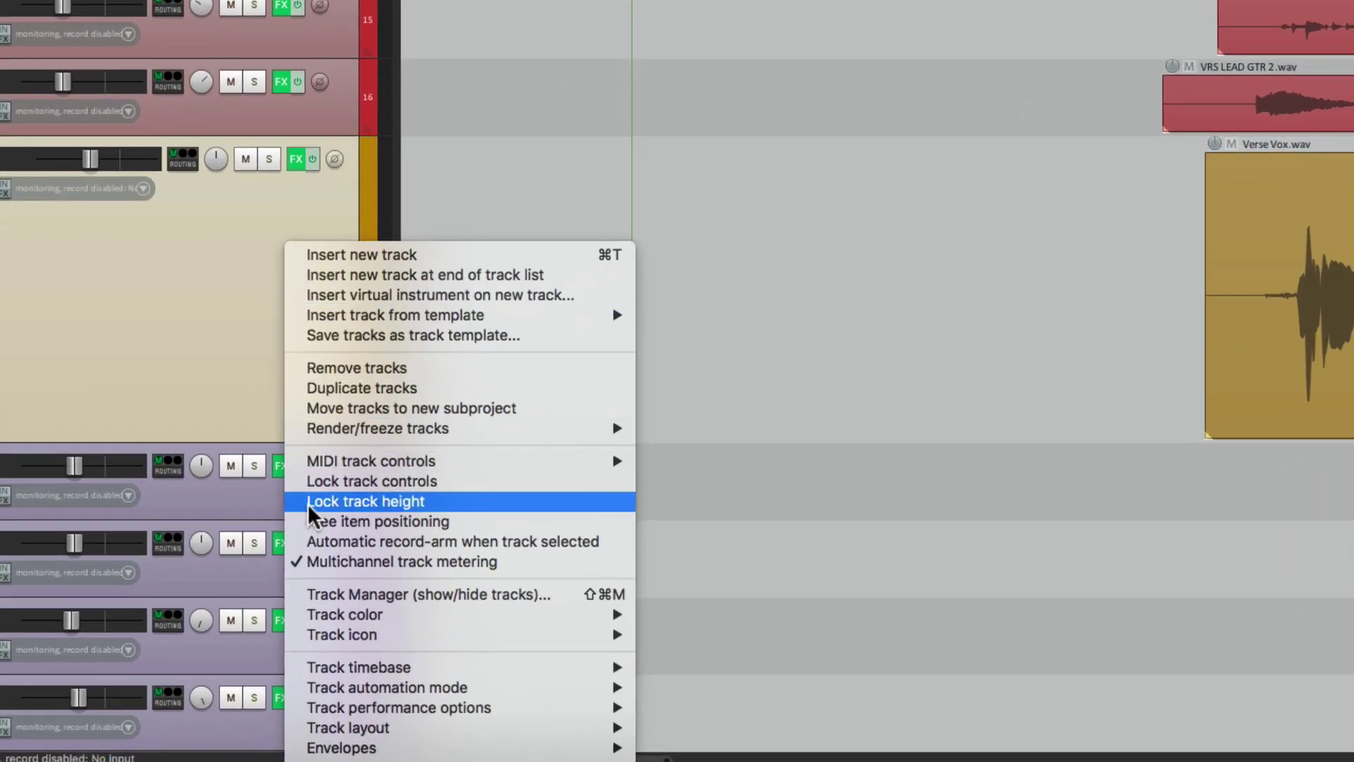
left_click(308, 503)
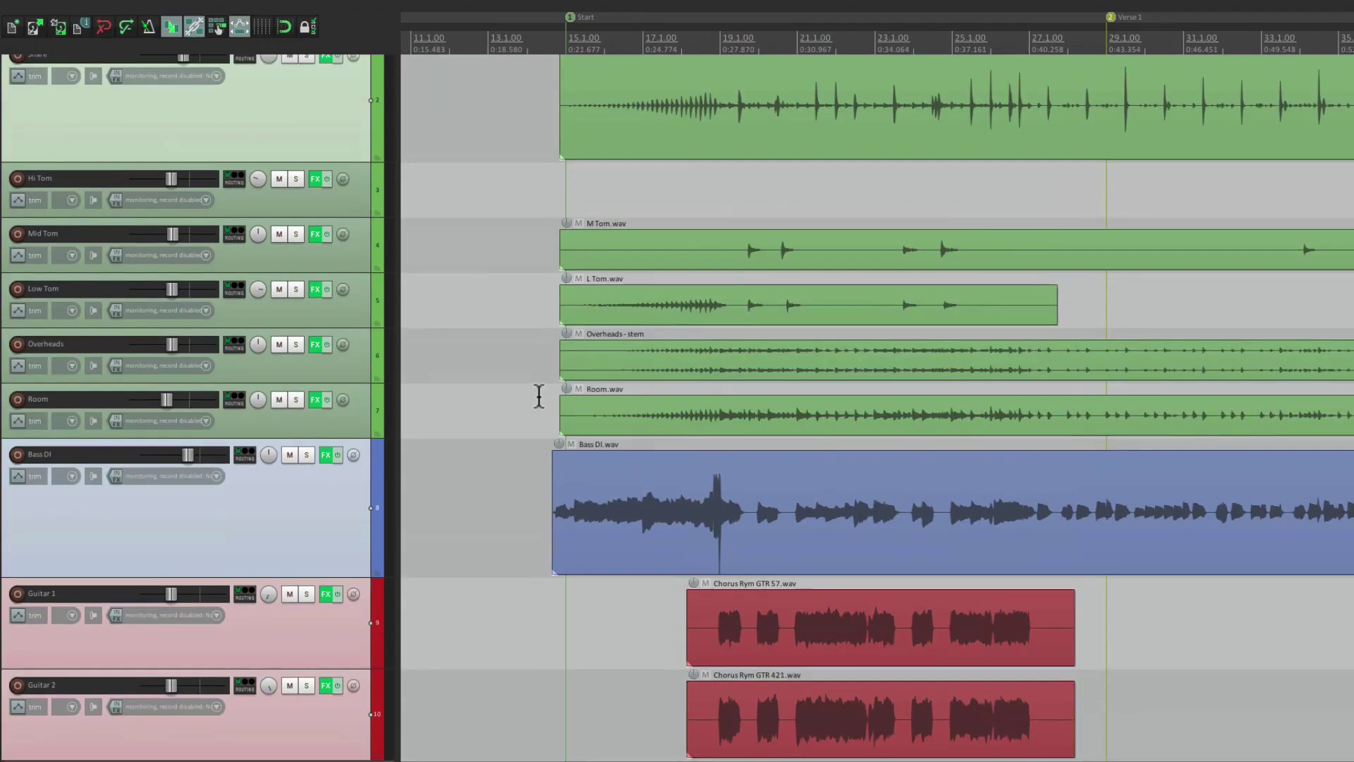
- Zoom the tracks vertically out and in to compare the locked Kick and Snare with the unlocked drum tracks
scroll(539, 396, "up", 3)
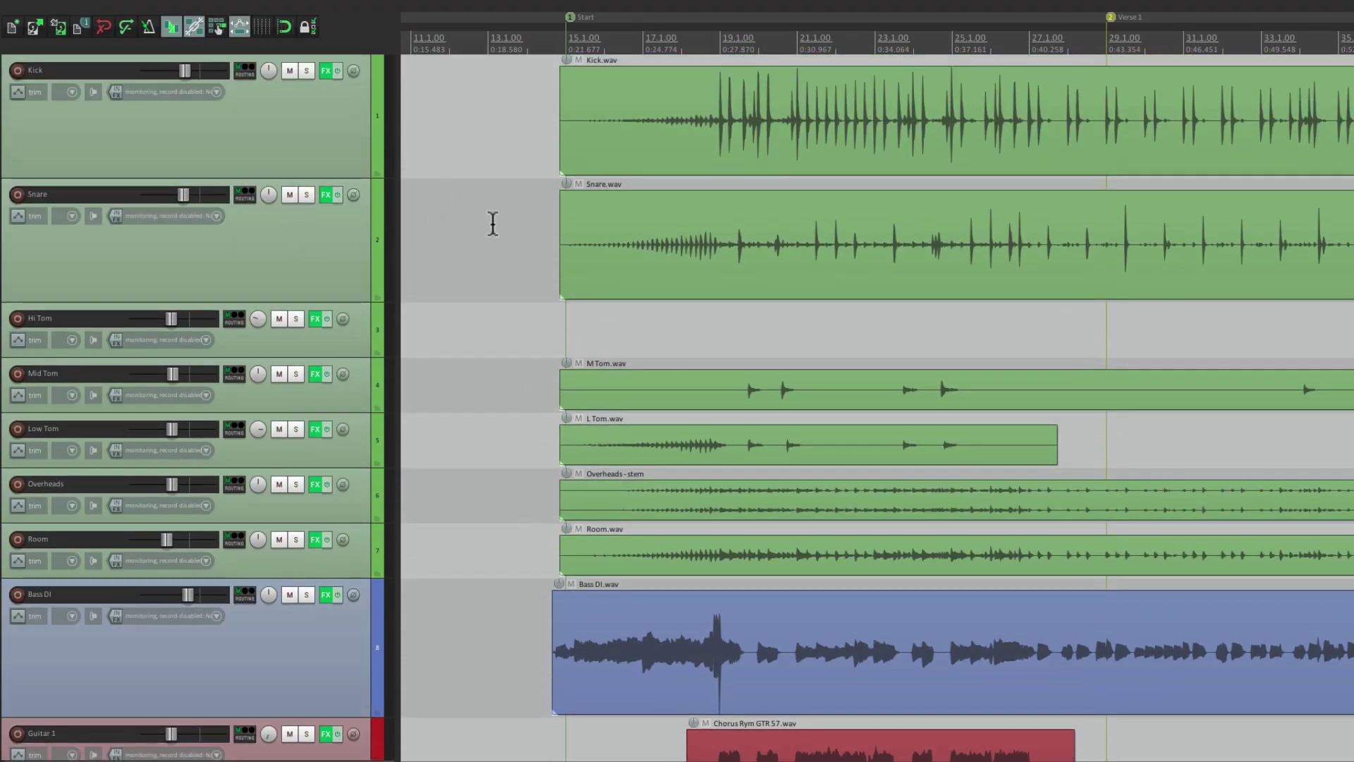
scroll(549, 254, "down", 3)
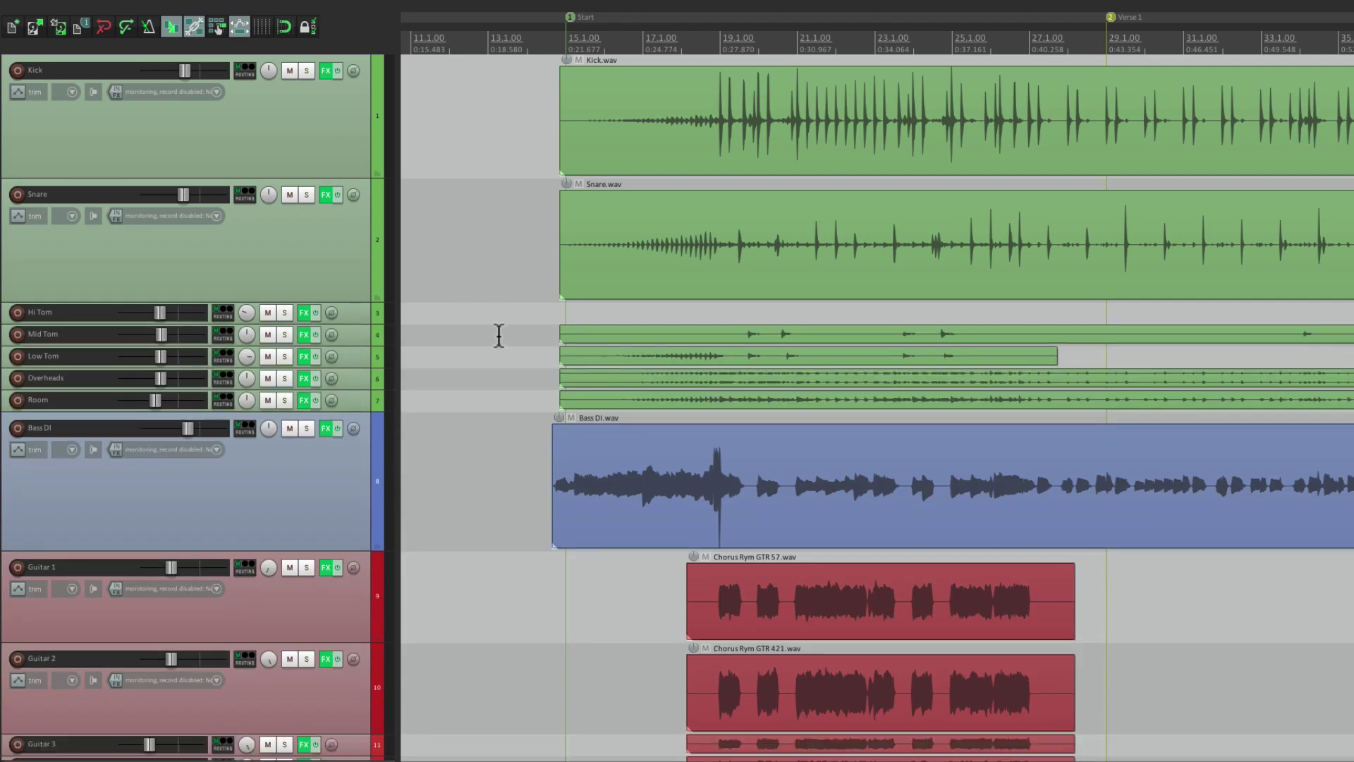
key("grave")
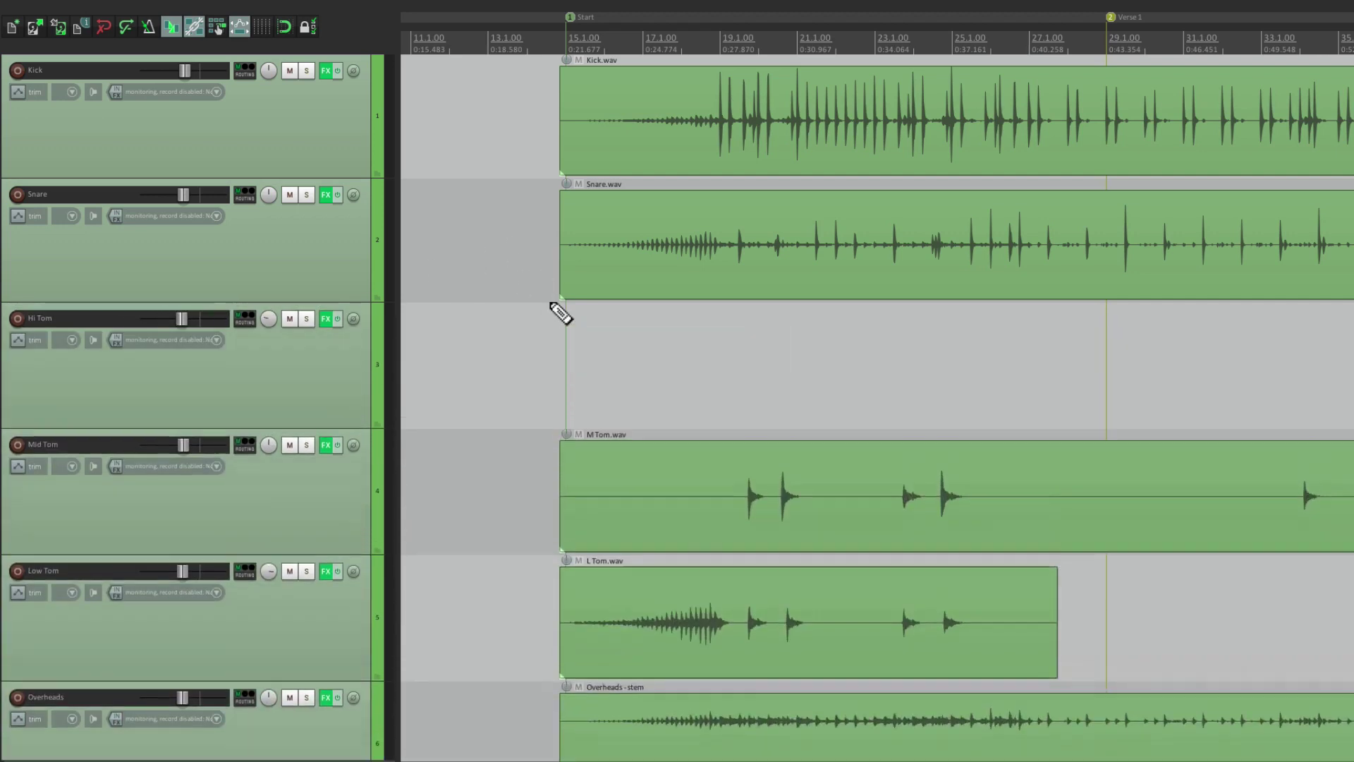
scroll(550, 303, "down", 3)
scroll(551, 304, "left", 1)
scroll(550, 302, "down", 3)
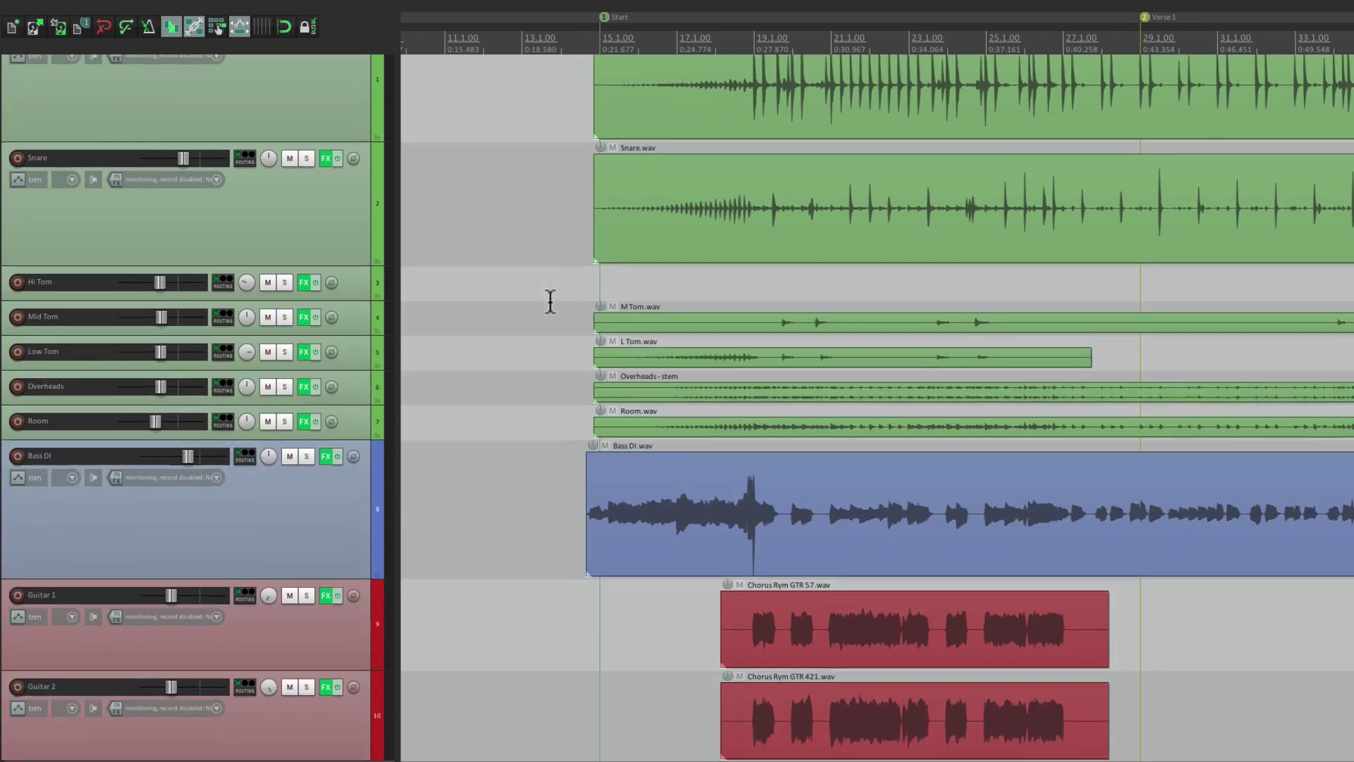
scroll(550, 301, "down", 3)
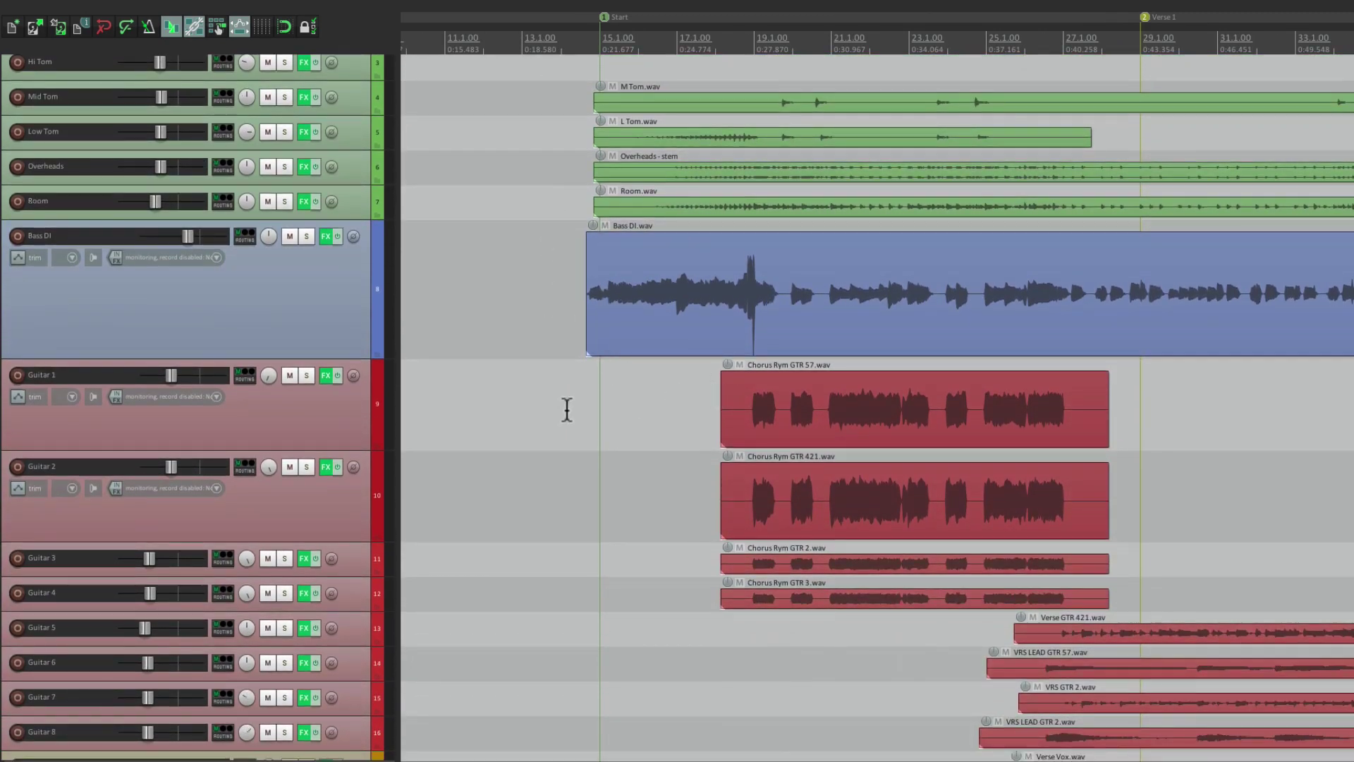
- Zoom the tracks vertically in and out around the Bass DI and guitar tracks, and return to the saved track heights
key("grave")
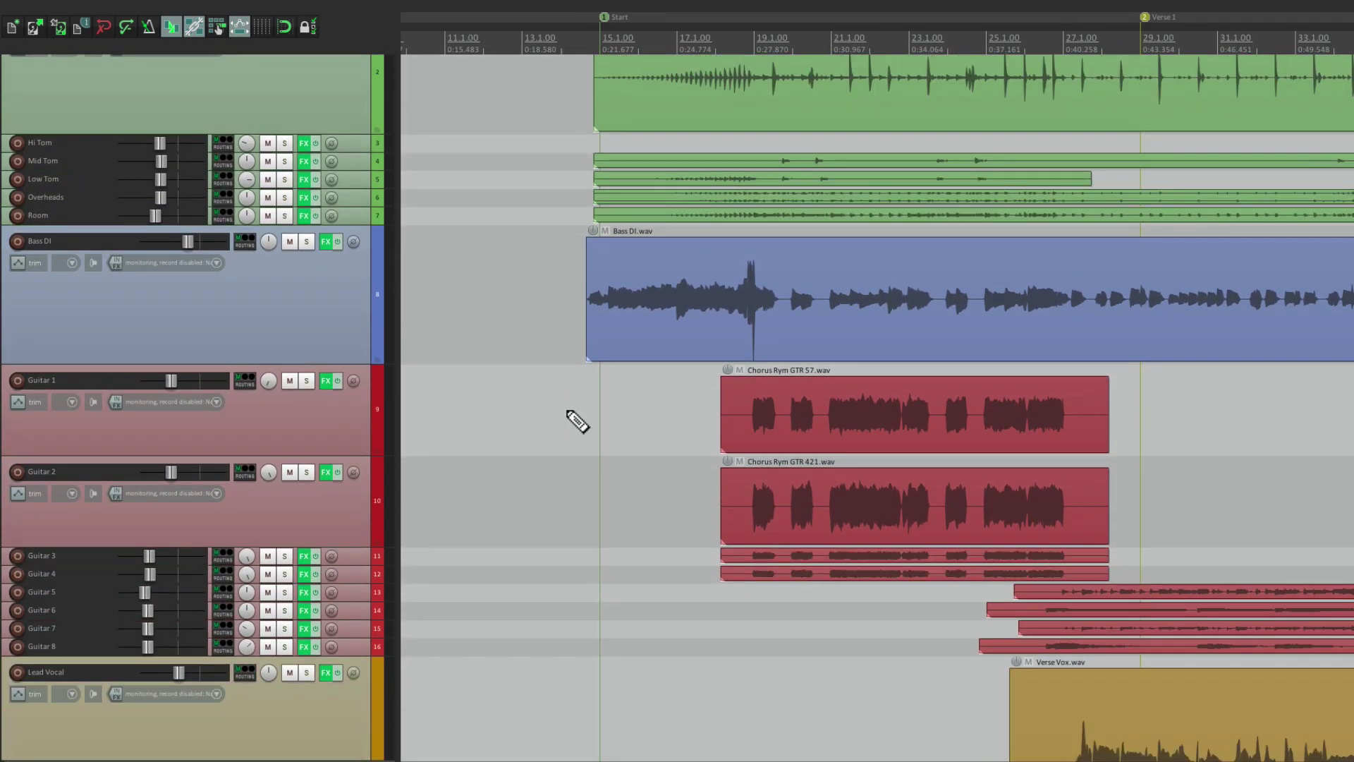
key("grave")
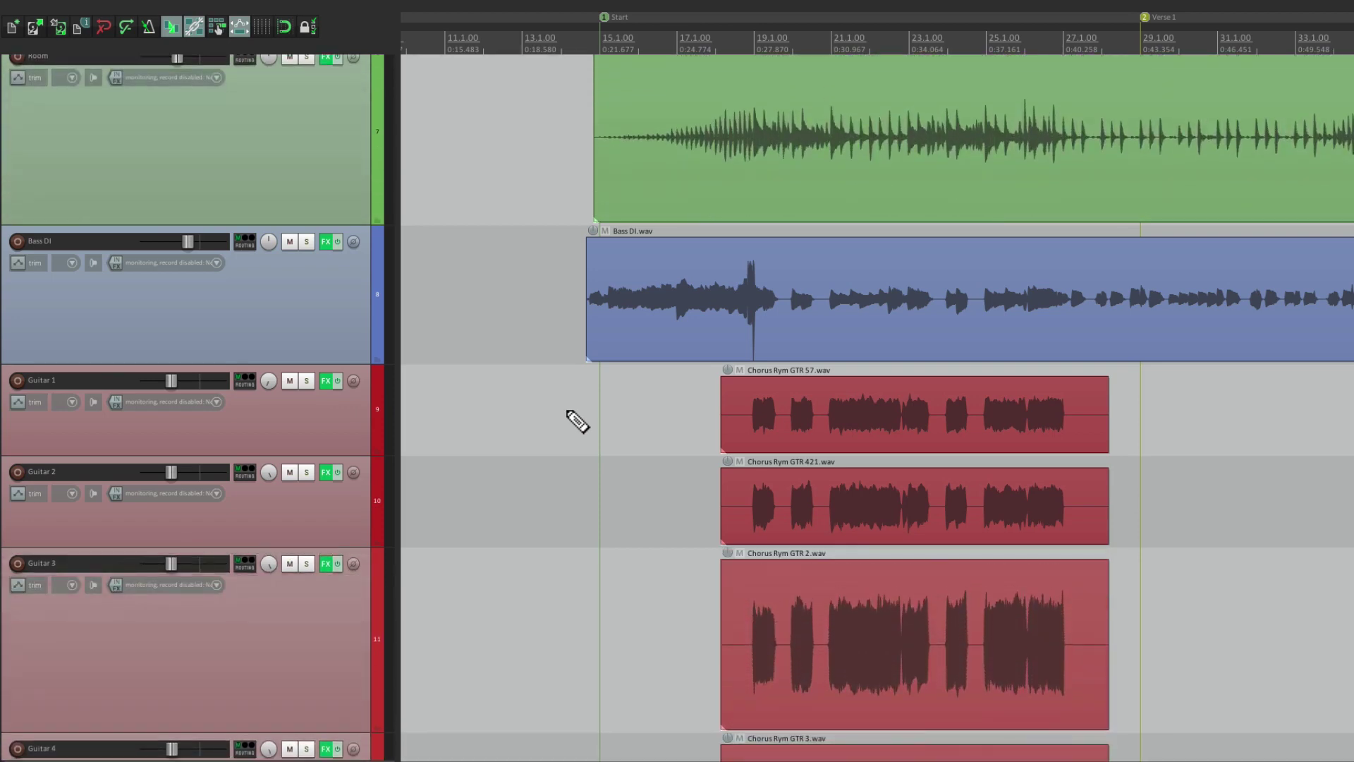
key("grave")
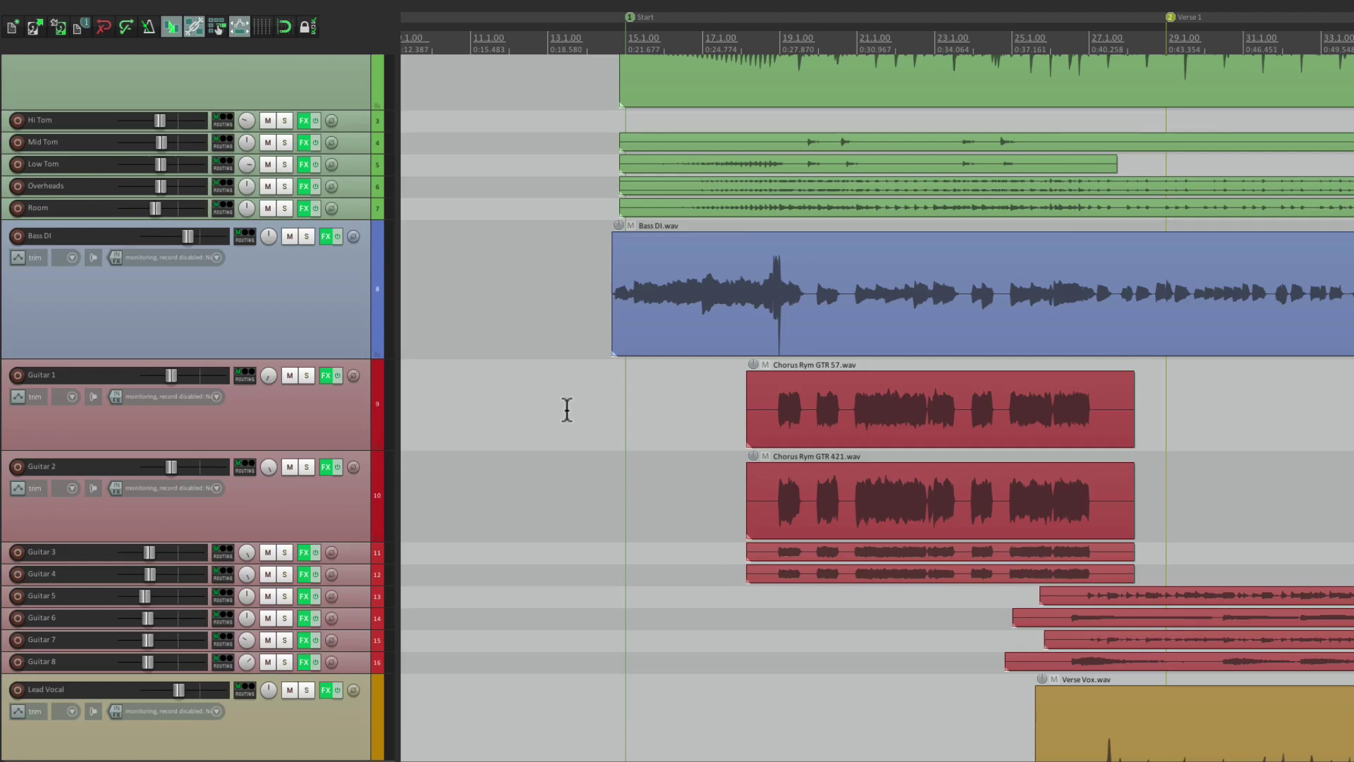
key("grave")
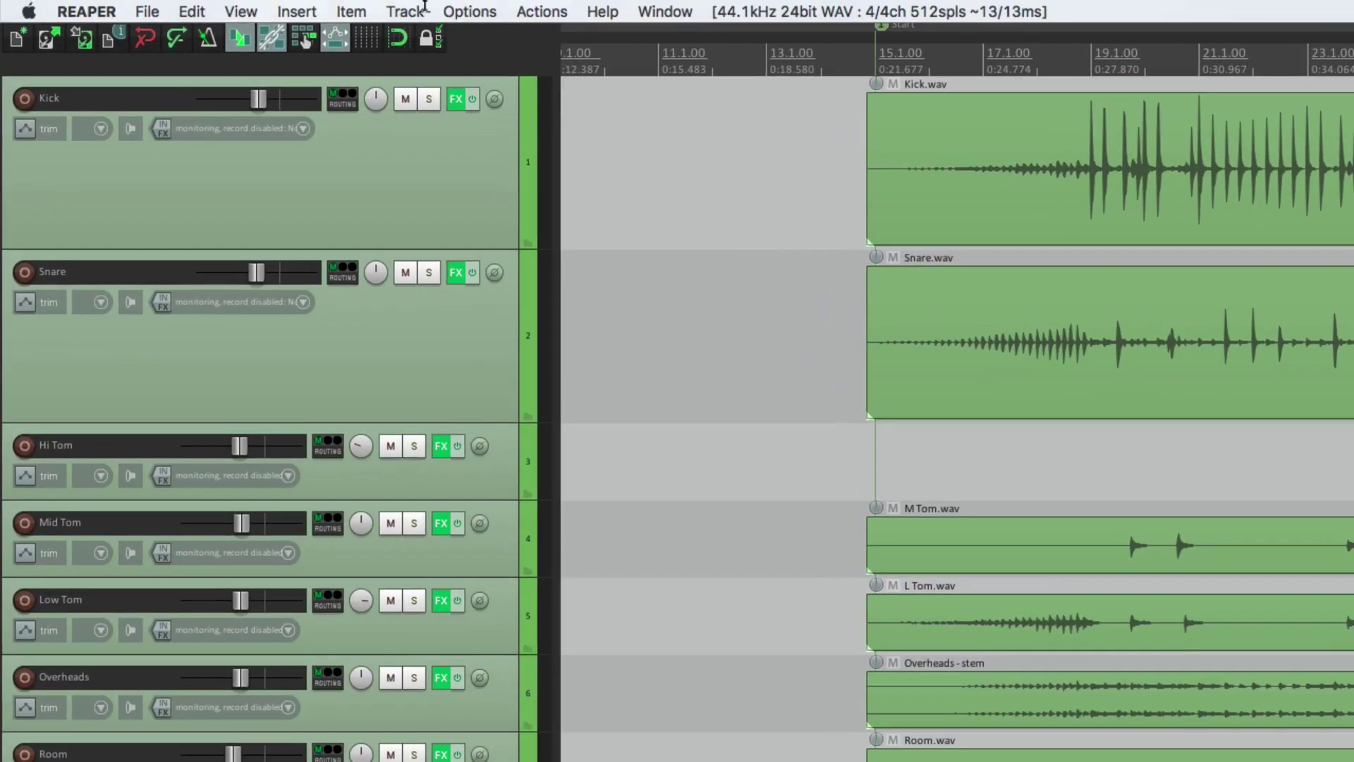
- Review the Height Lock column for all tracks in the Track Manager, selecting Kick through Chorus Vox Harm 3 and clearing the selection
left_click(240, 10)
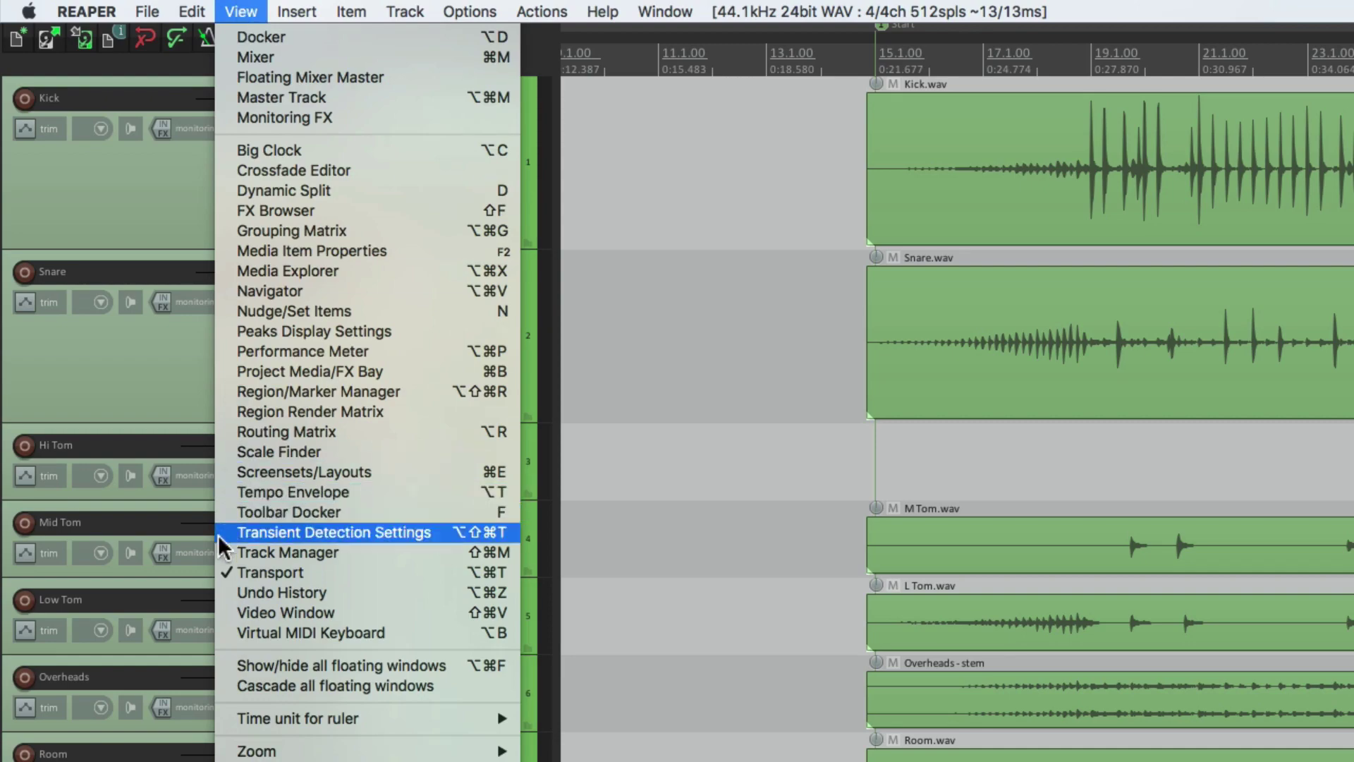
left_click(217, 554)
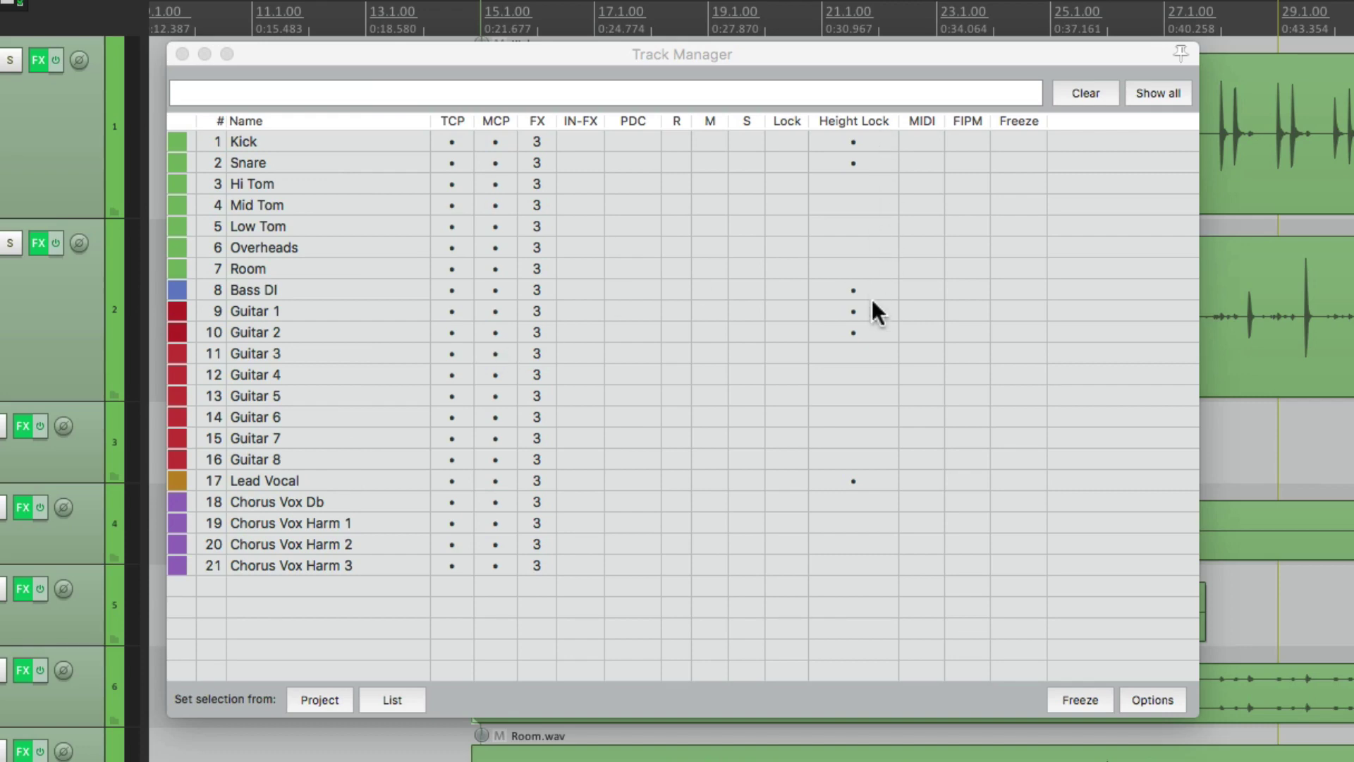
left_click(417, 141)
left_click(404, 557, "shift")
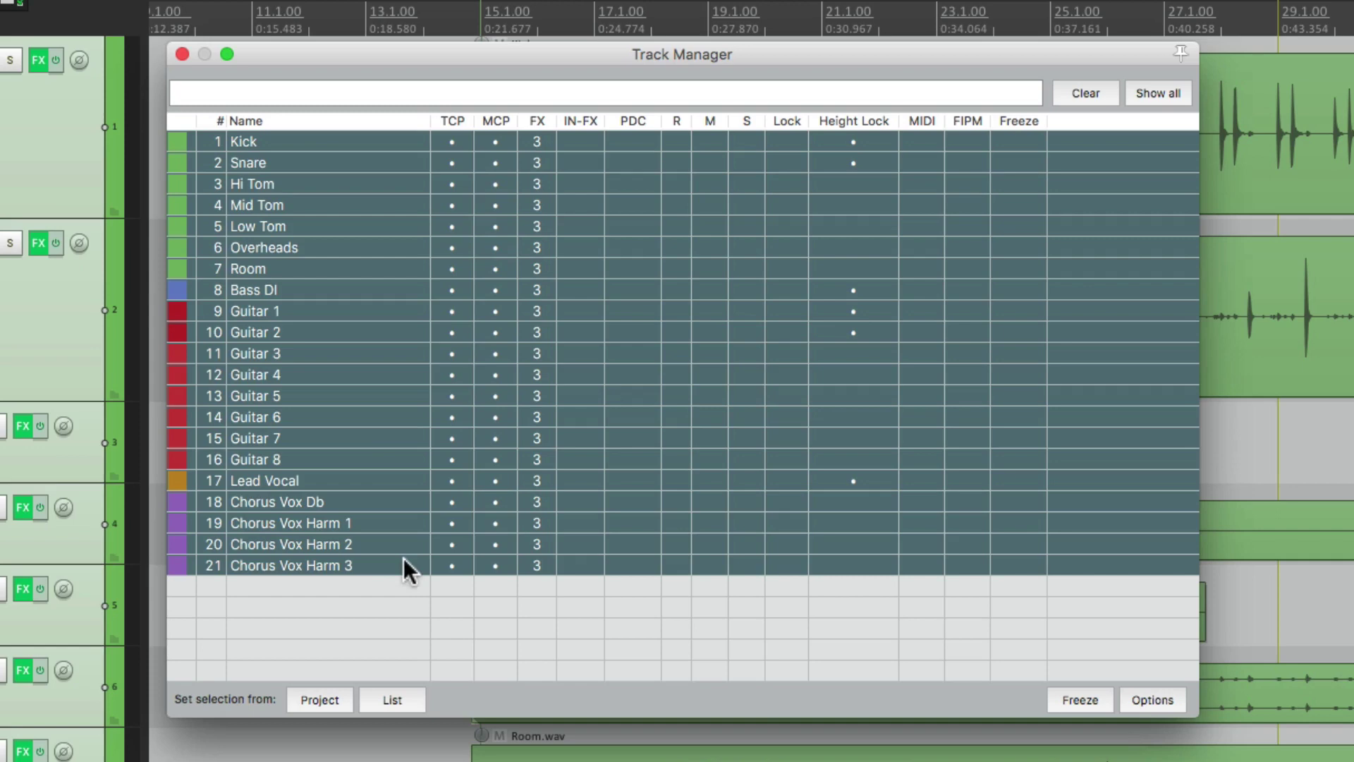
left_click(644, 599)
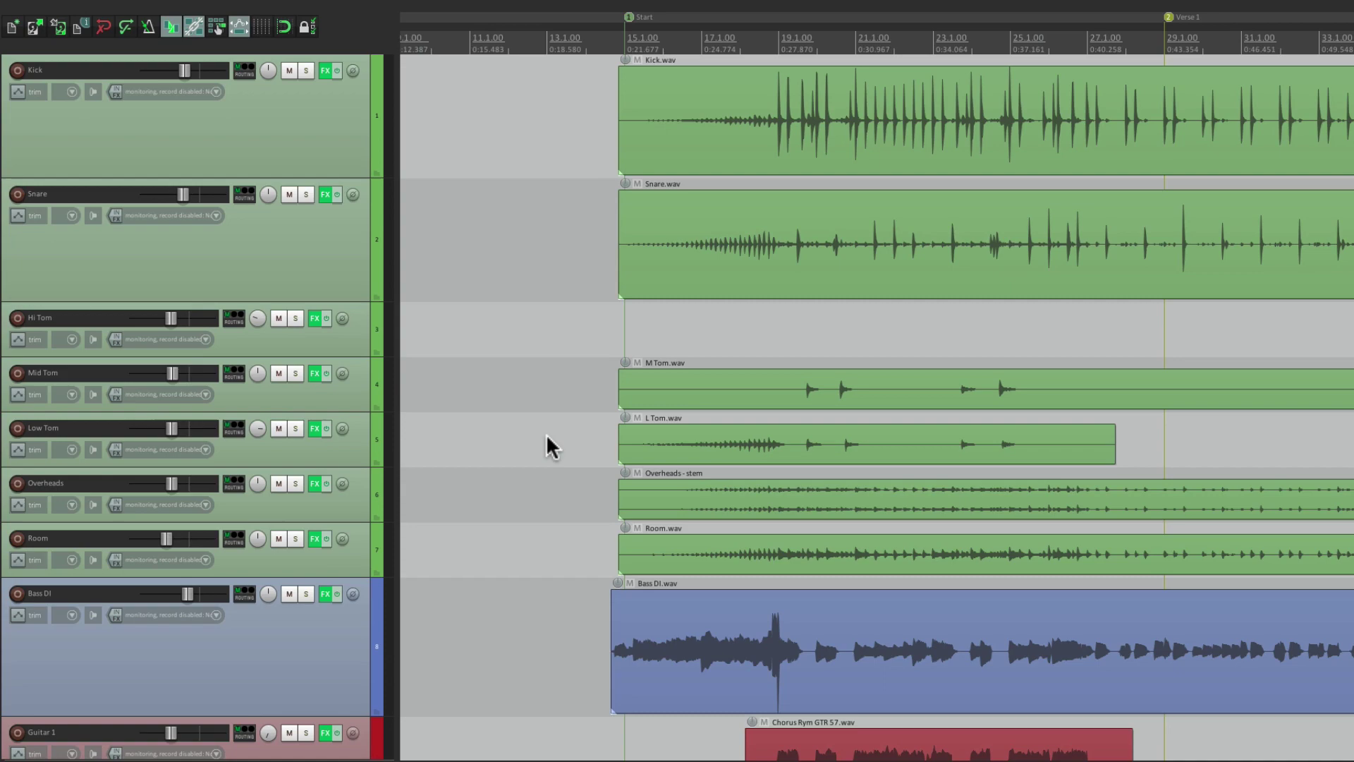
- Find the Track: Lock/unlock track height action by filtering for "lock track height" and assign it the shortcut Ctrl+L
key("question")
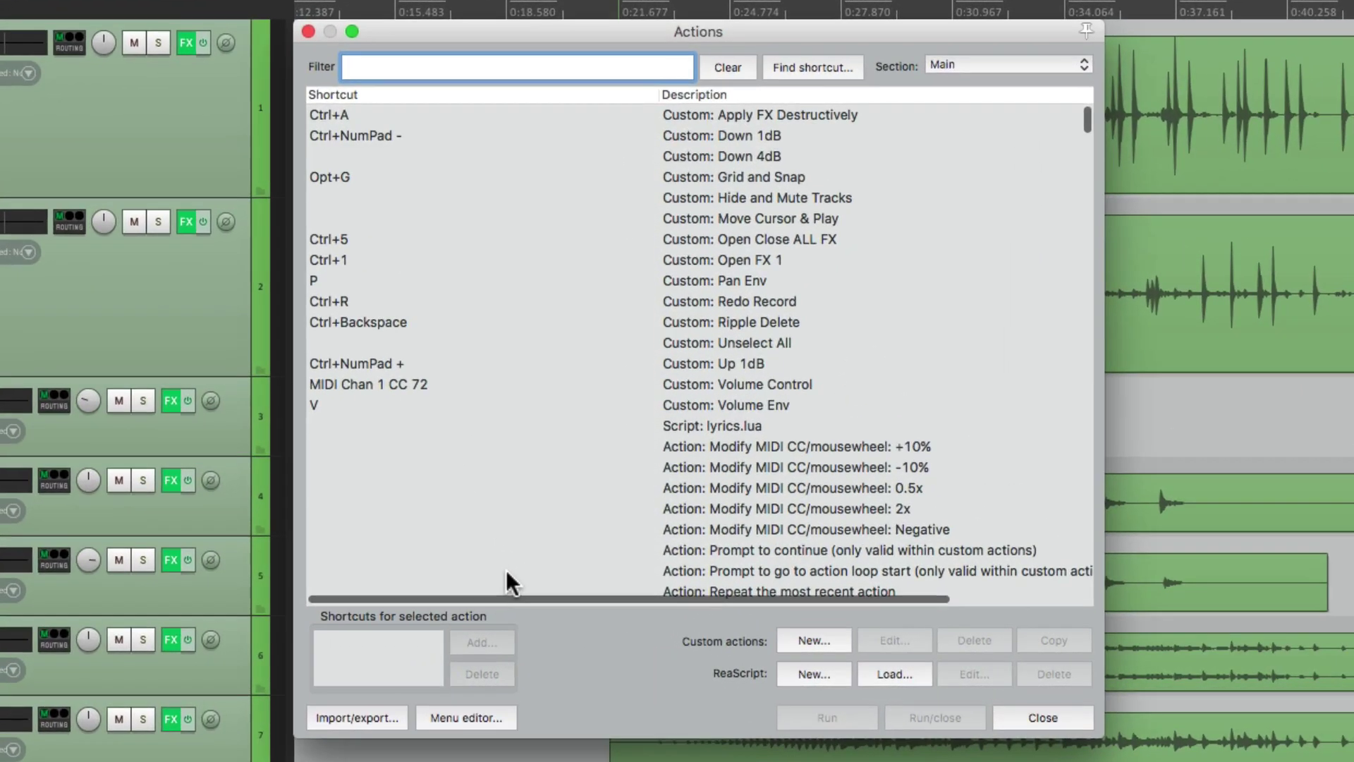
type("lock track height")
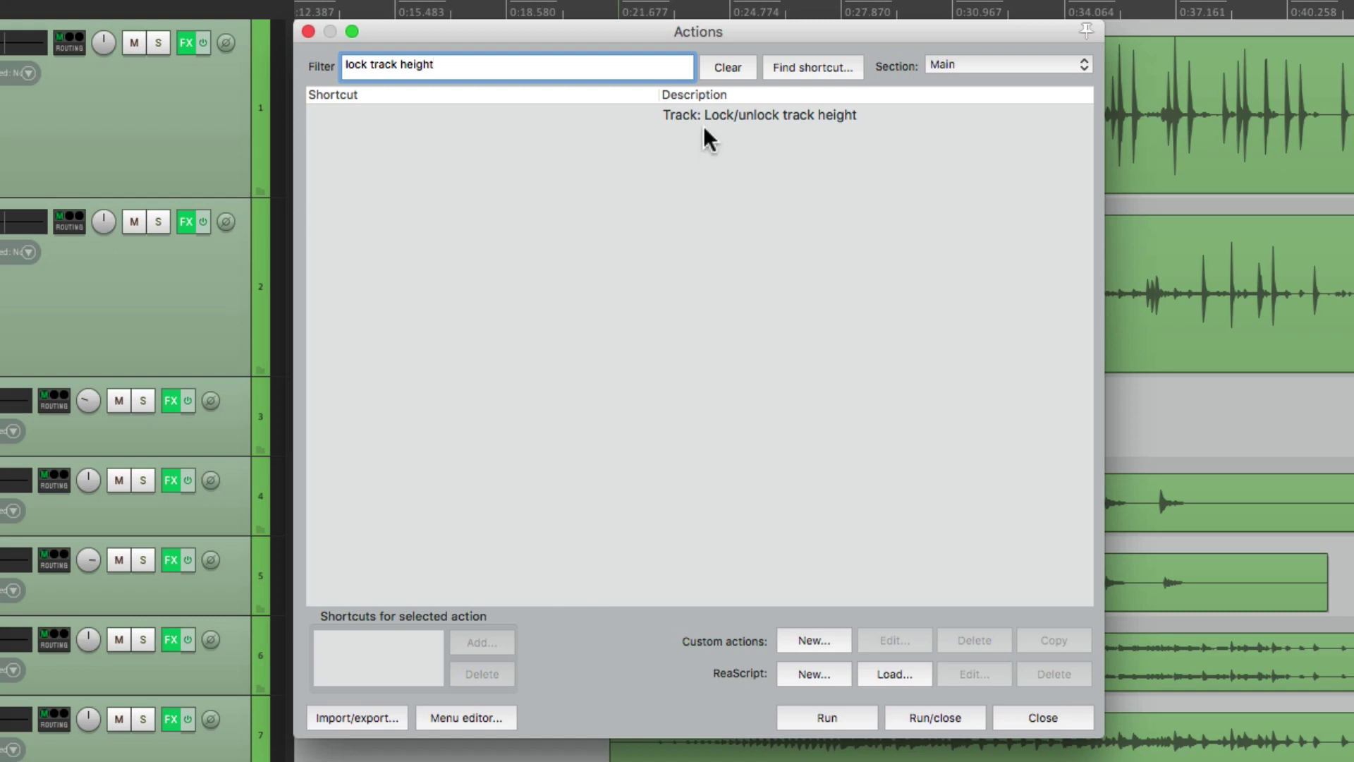
left_click(692, 115)
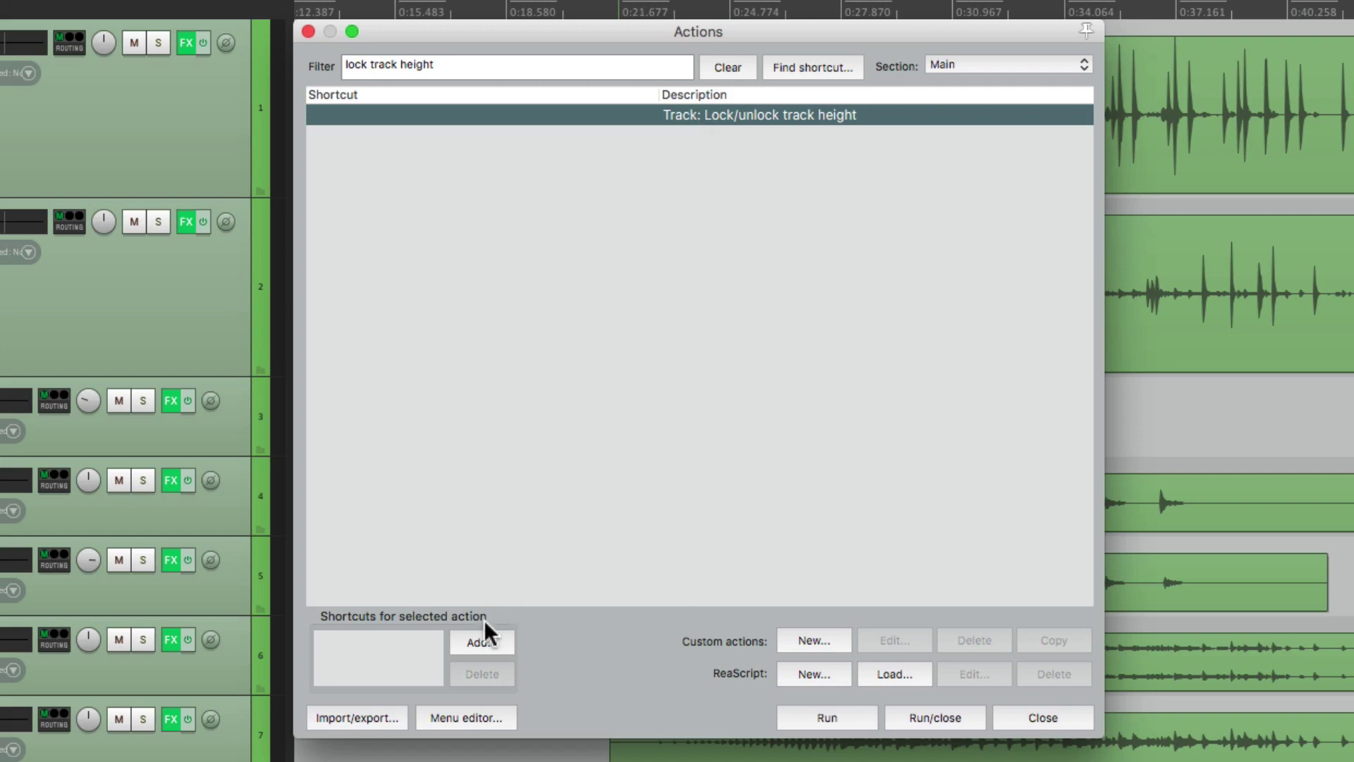
left_click(479, 641)
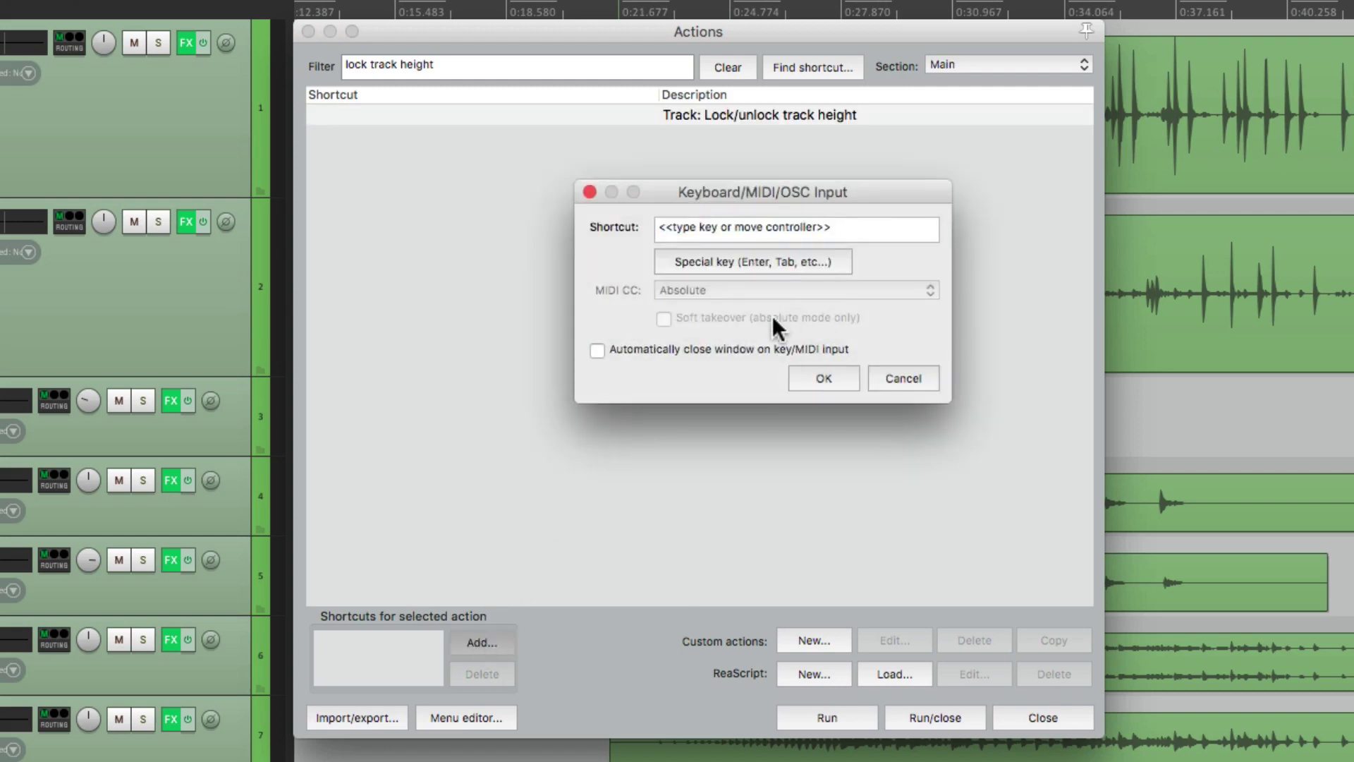
key("ctrl+l")
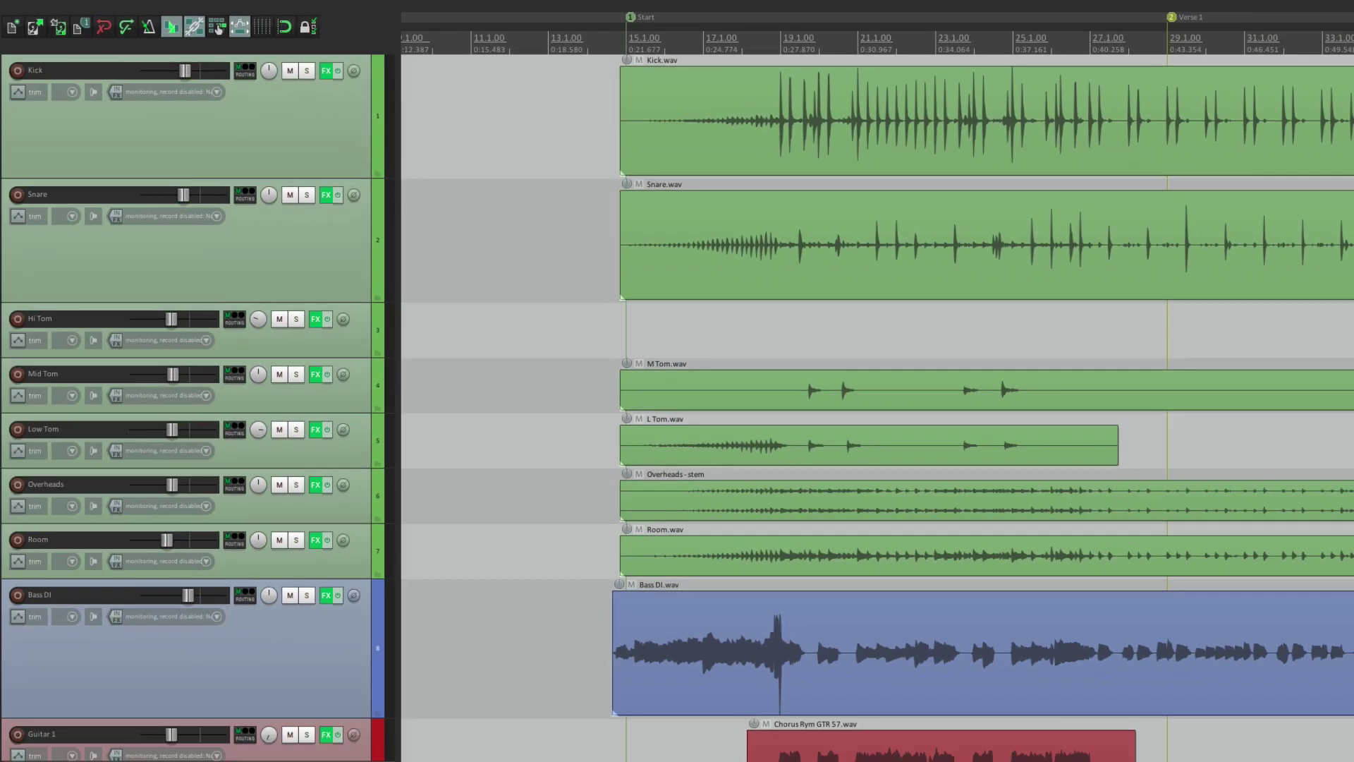
- Select the Kick, Snare, Bass DI, Guitar 1, Guitar 2 and Lead Vocal tracks together and lock their track heights
left_click(332, 134)
left_click(341, 243, "ctrl")
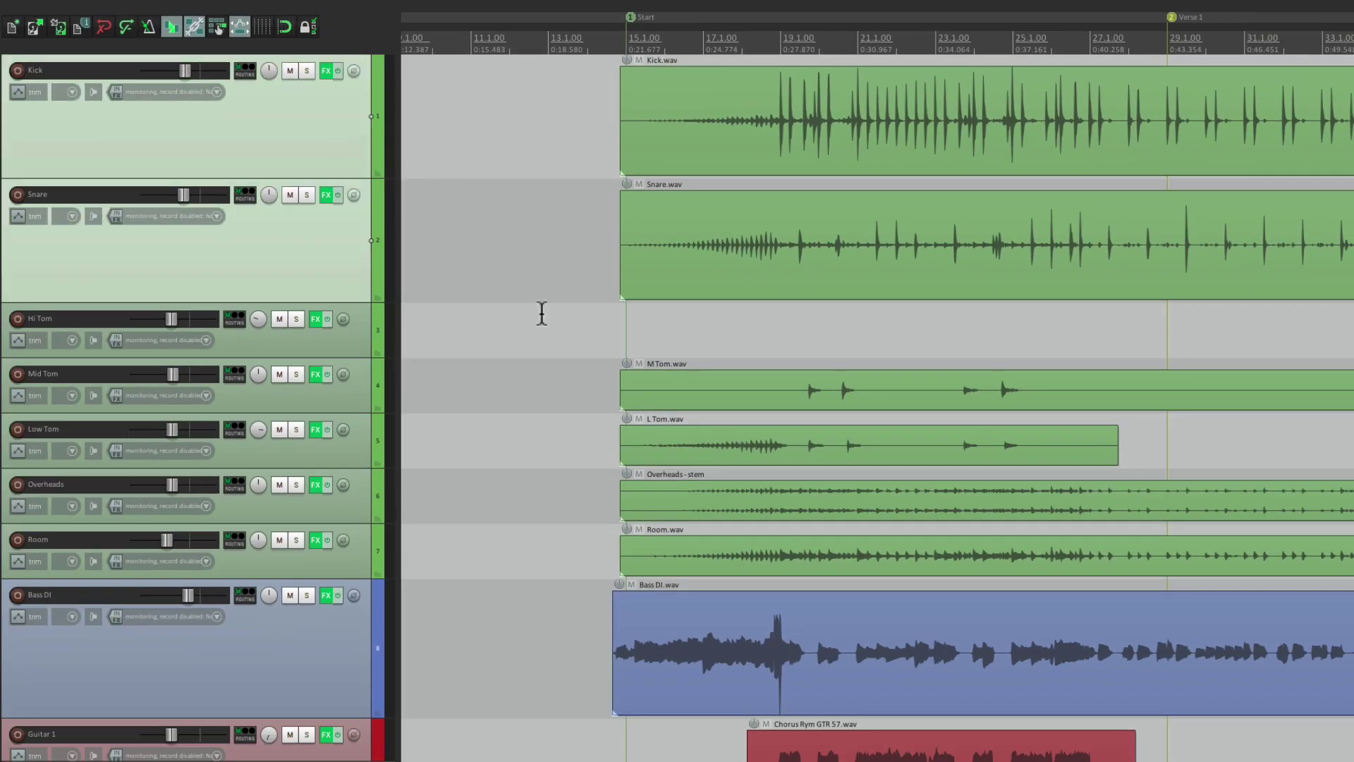
scroll(584, 378, "down", 5)
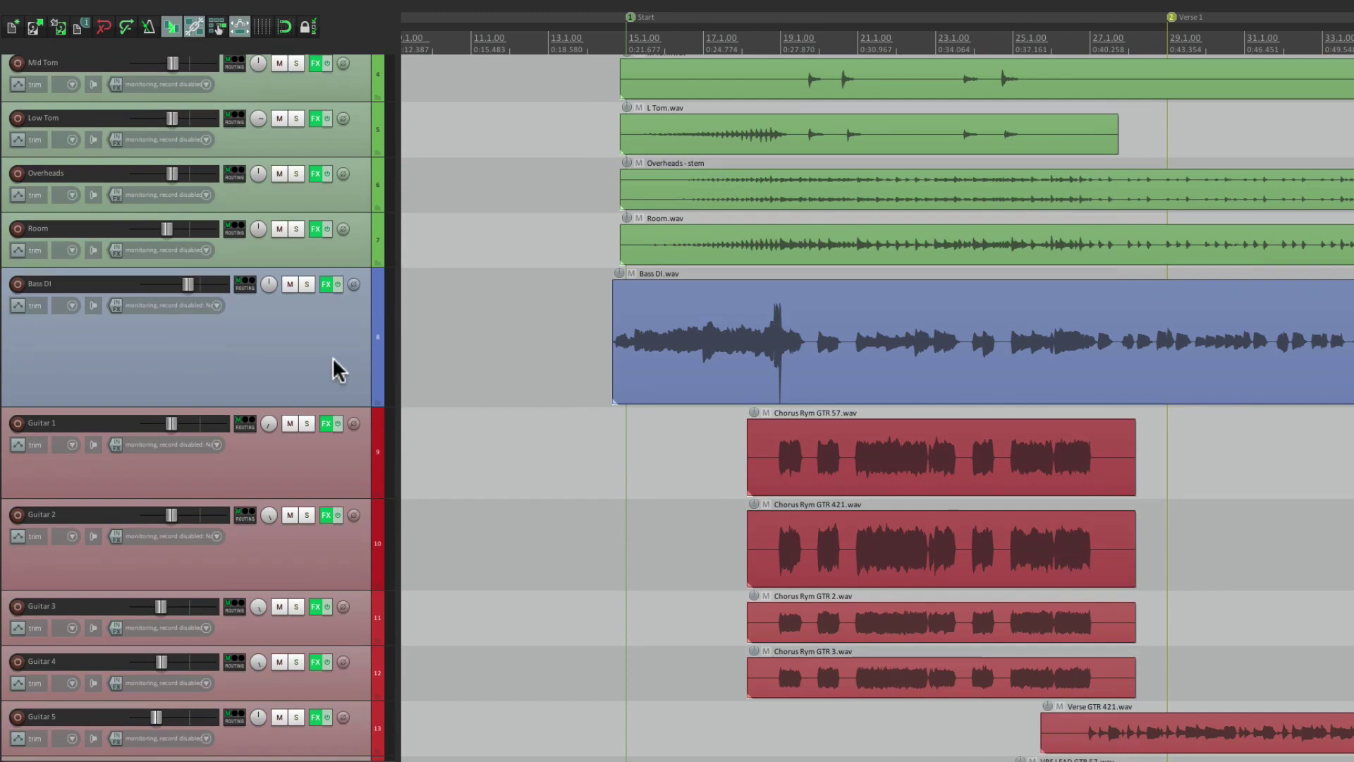
left_click(339, 369)
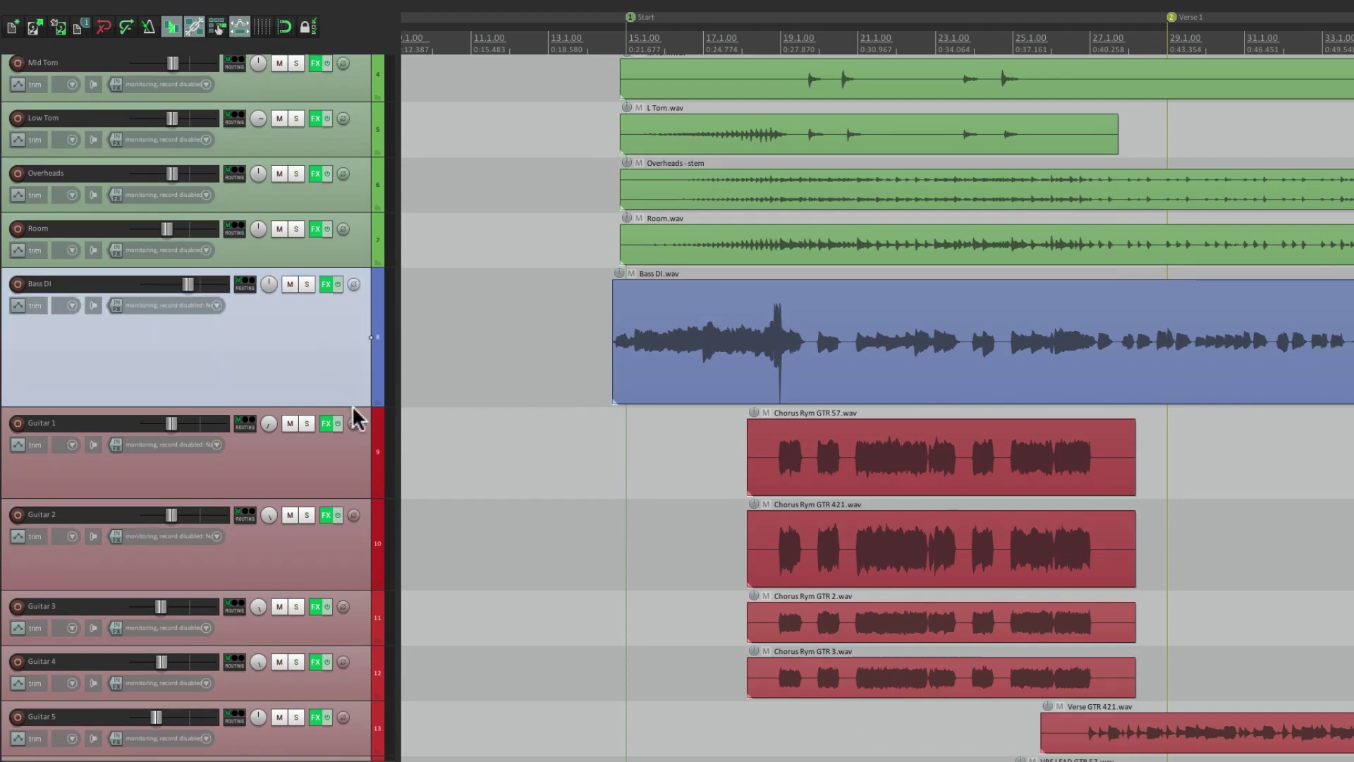
left_click(351, 474, "ctrl")
left_click(339, 560, "ctrl")
scroll(509, 557, "down", 8)
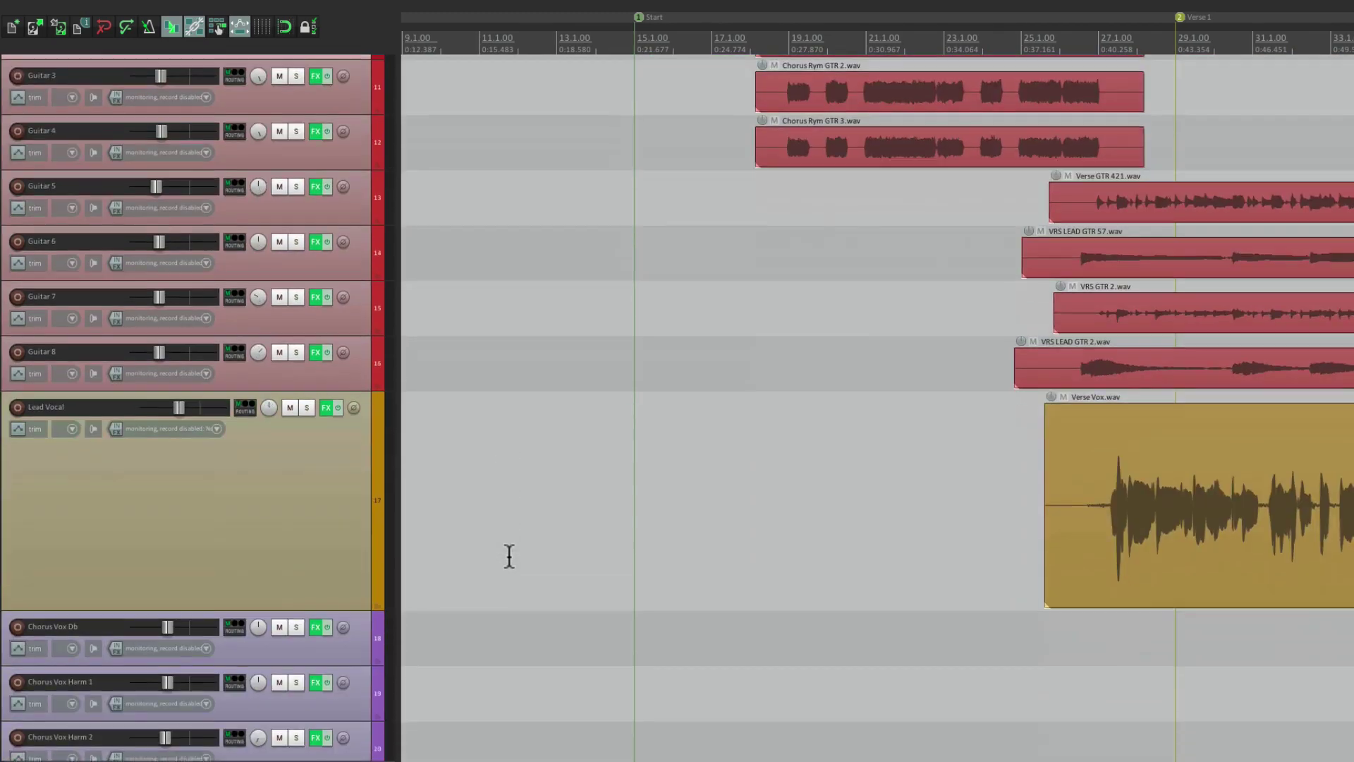
scroll(493, 536, "down", 2)
left_click(311, 440, "ctrl")
scroll(608, 474, "up", 15)
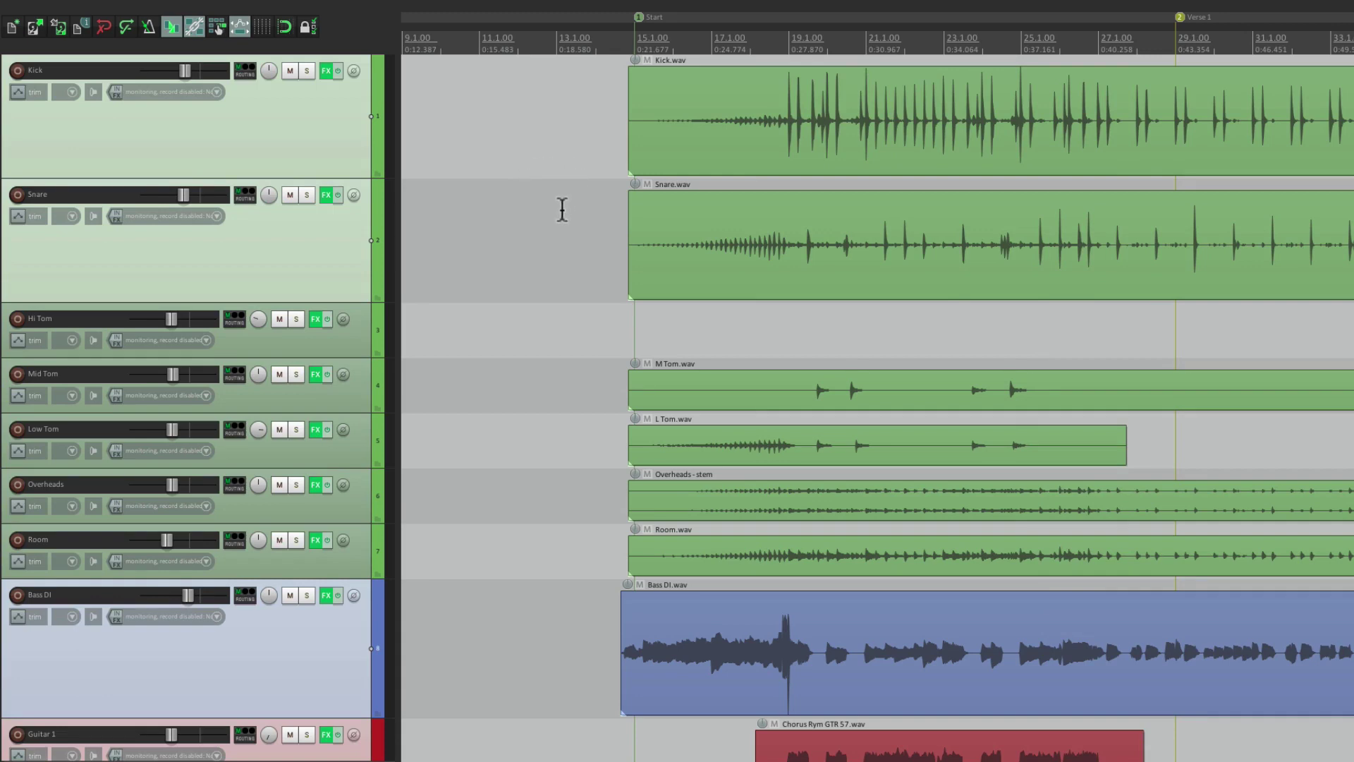
- Zoom the tracks vertically in and out to compare the locked tracks with the unlocked toms, overheads and room
scroll(562, 210, "up", 4)
scroll(562, 211, "left", 1)
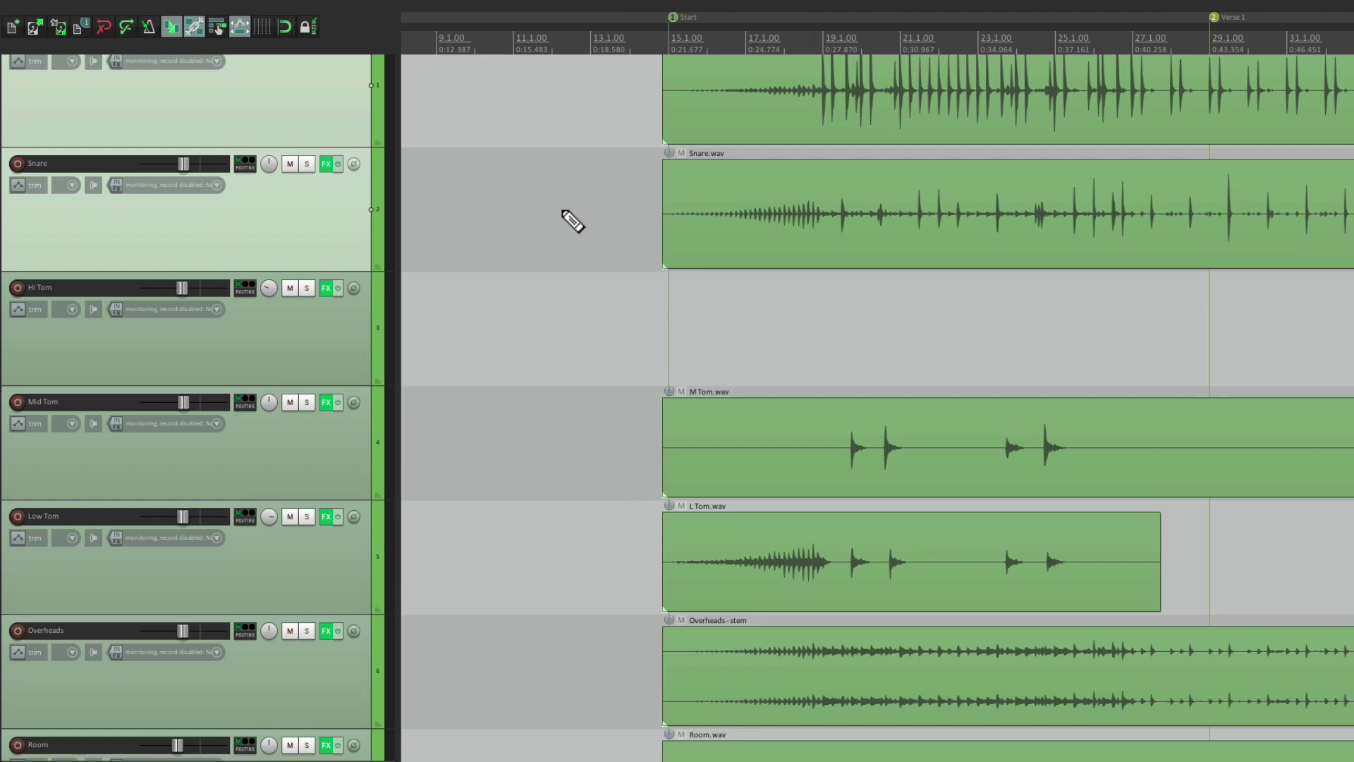
scroll(562, 210, "down", 8)
scroll(558, 409, "up", 1)
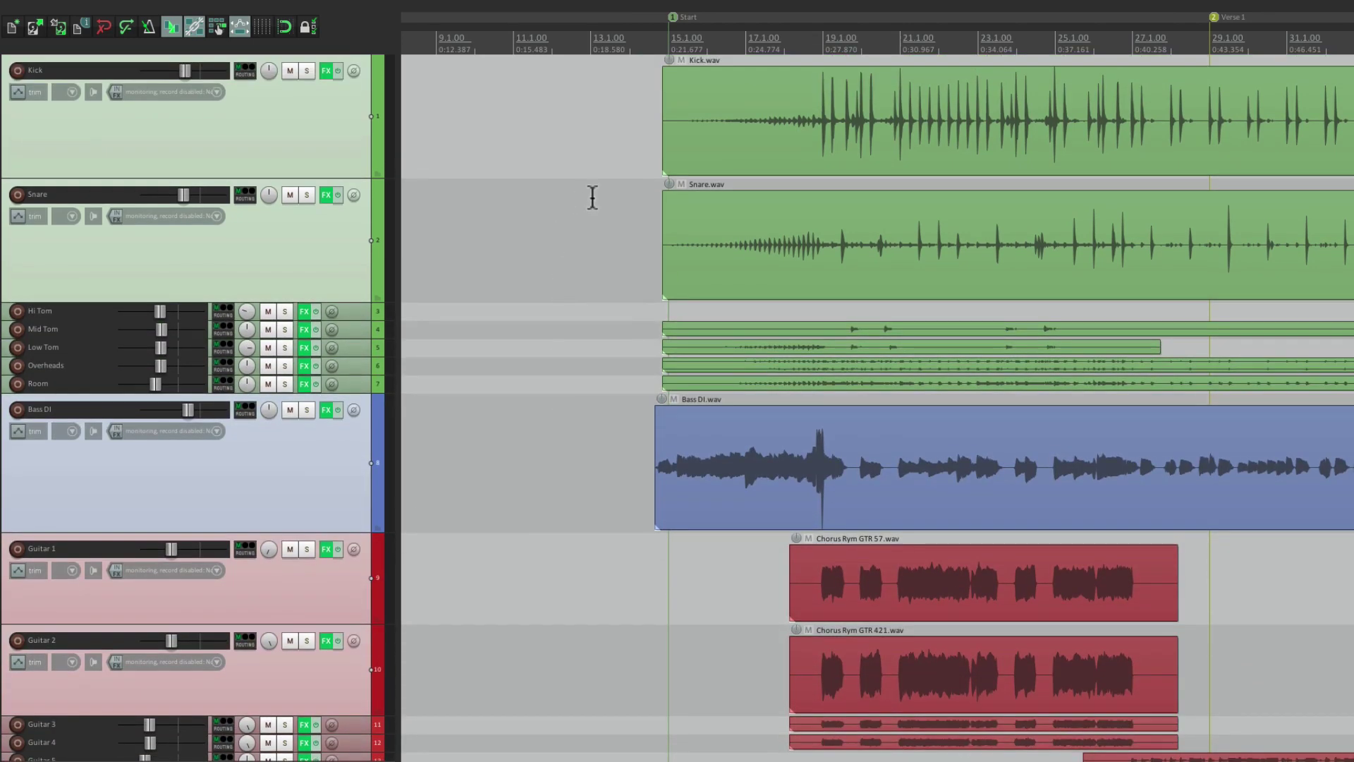
scroll(592, 199, "up", 5)
scroll(592, 199, "down", 6)
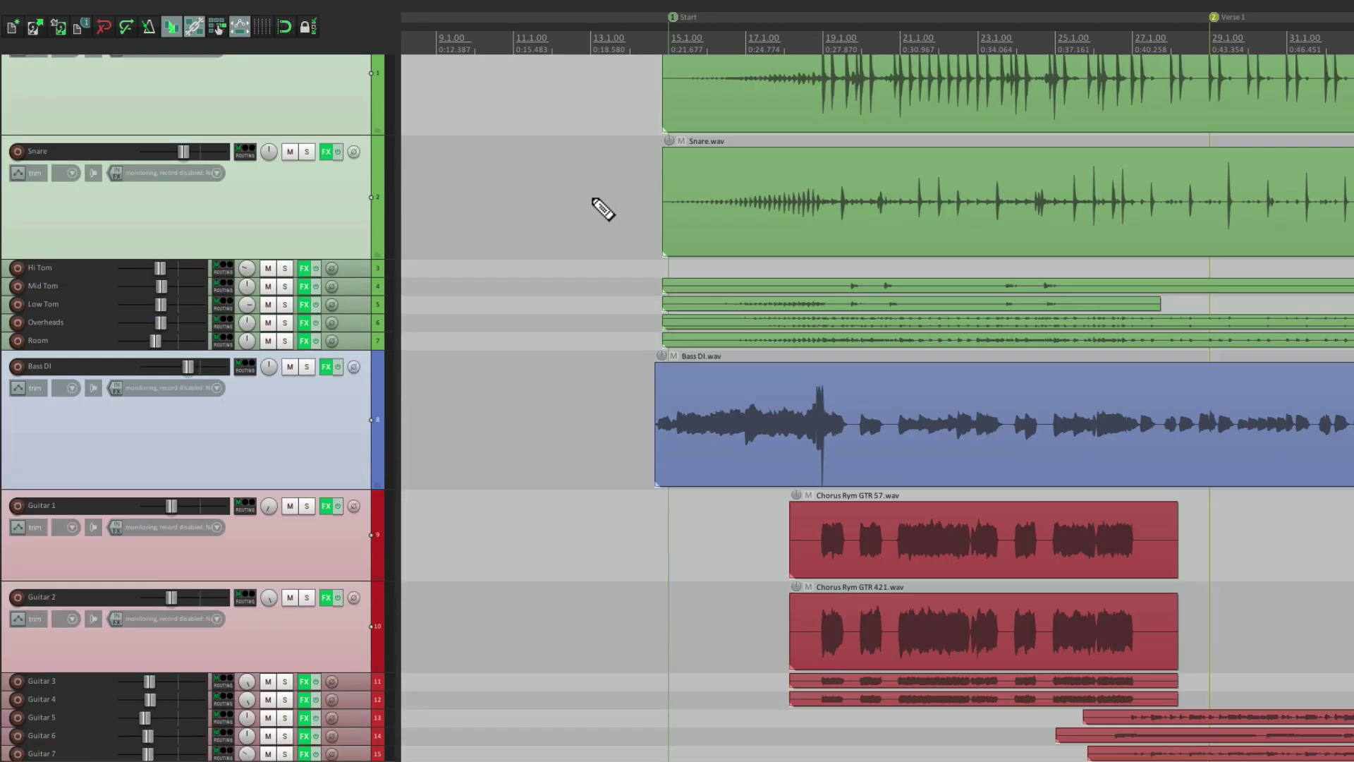
scroll(592, 197, "up", 2)
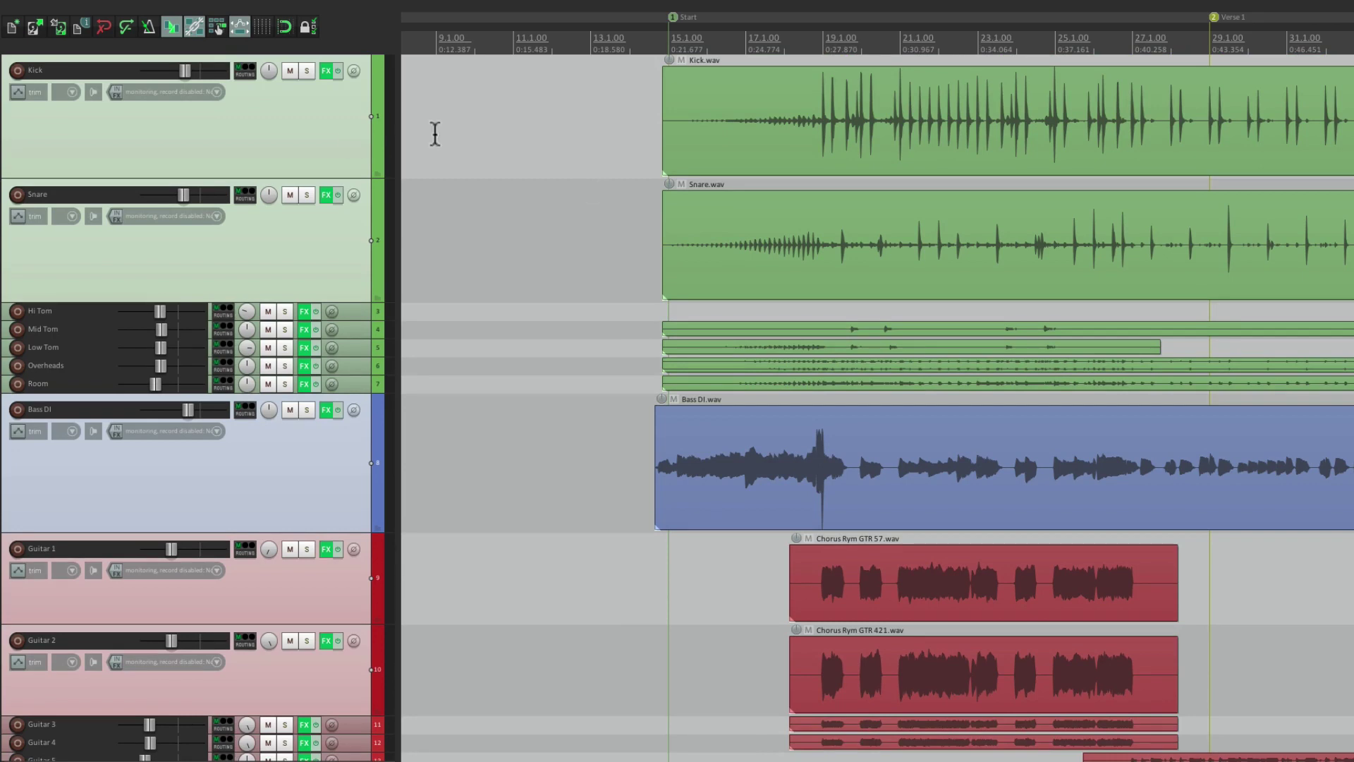
- Unlock the track height of only the Kick and Snare, and check them by zooming vertically in and out
left_click(344, 131)
left_click(332, 231, "ctrl")
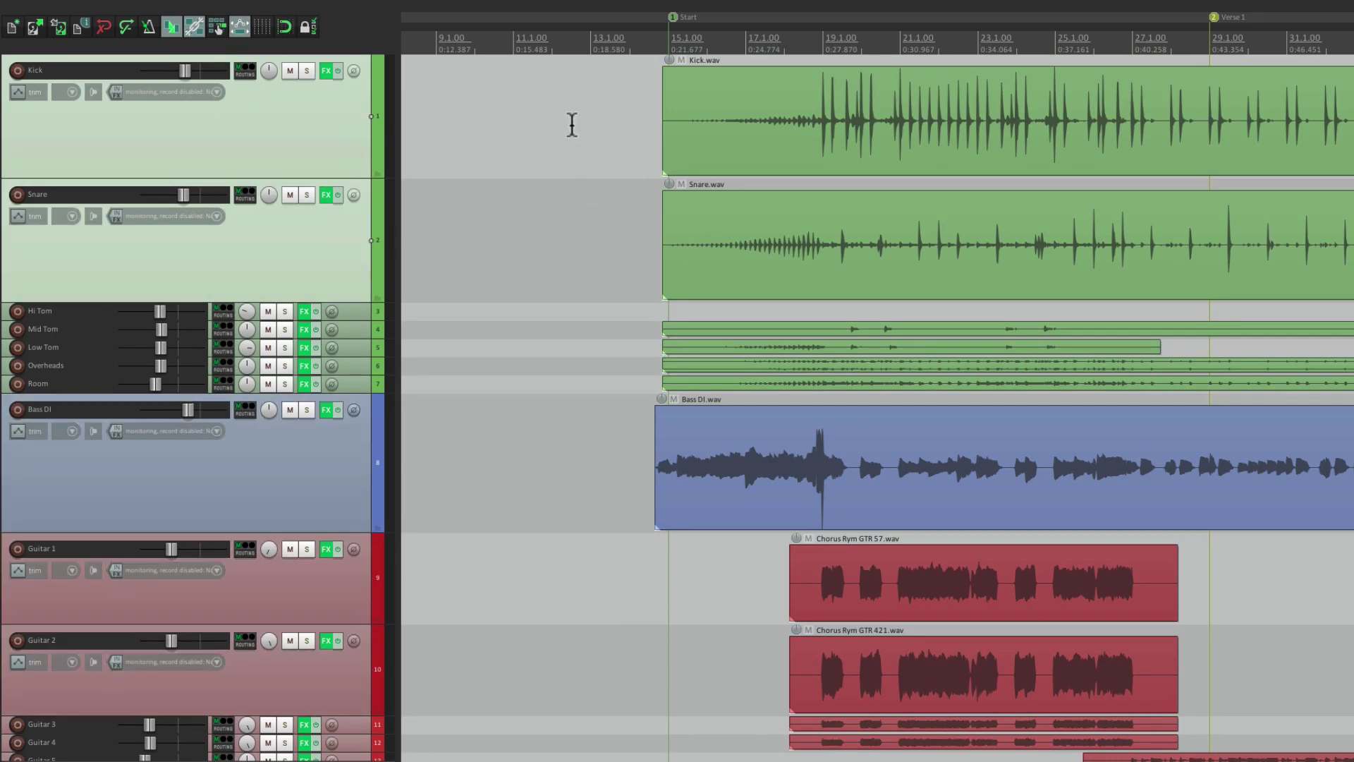
scroll(573, 128, "down", 4)
scroll(583, 137, "down", 1)
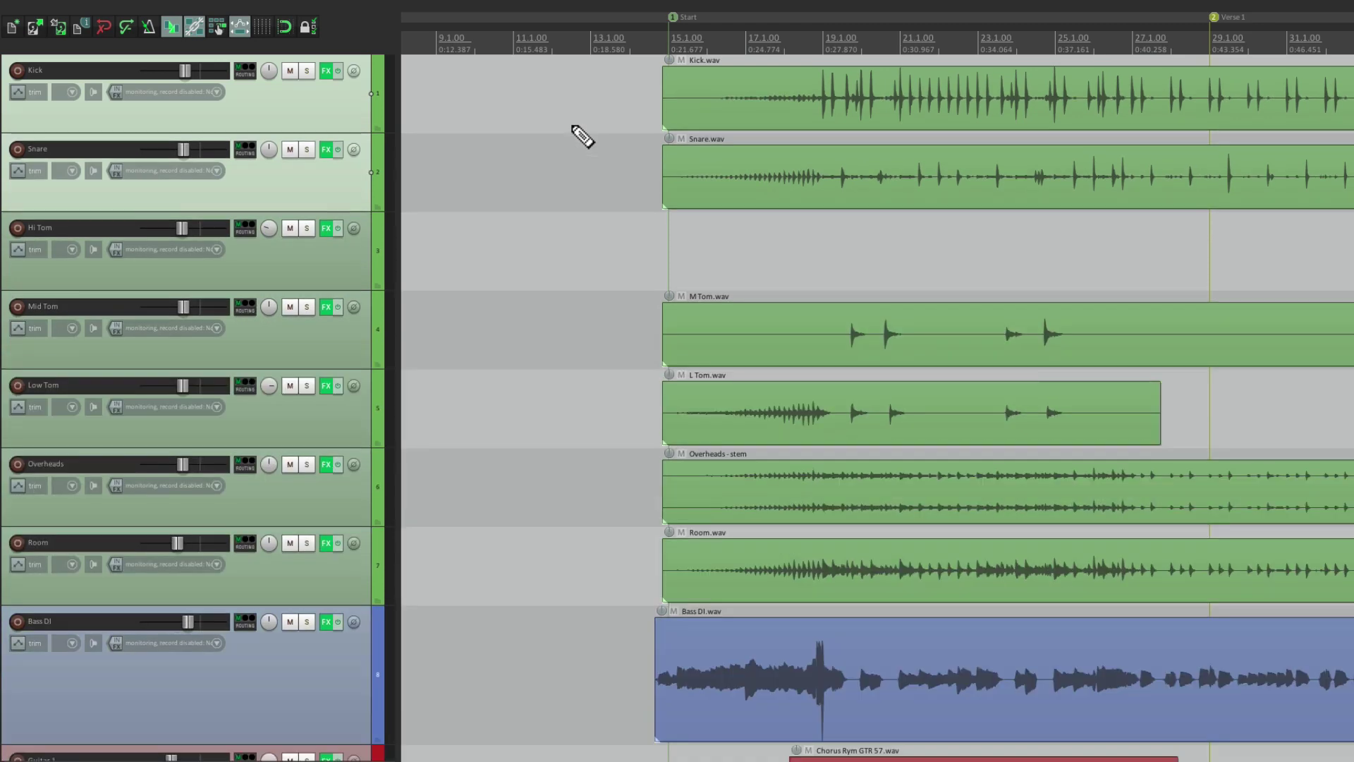
scroll(573, 127, "up", 5)
scroll(573, 126, "down", 4)
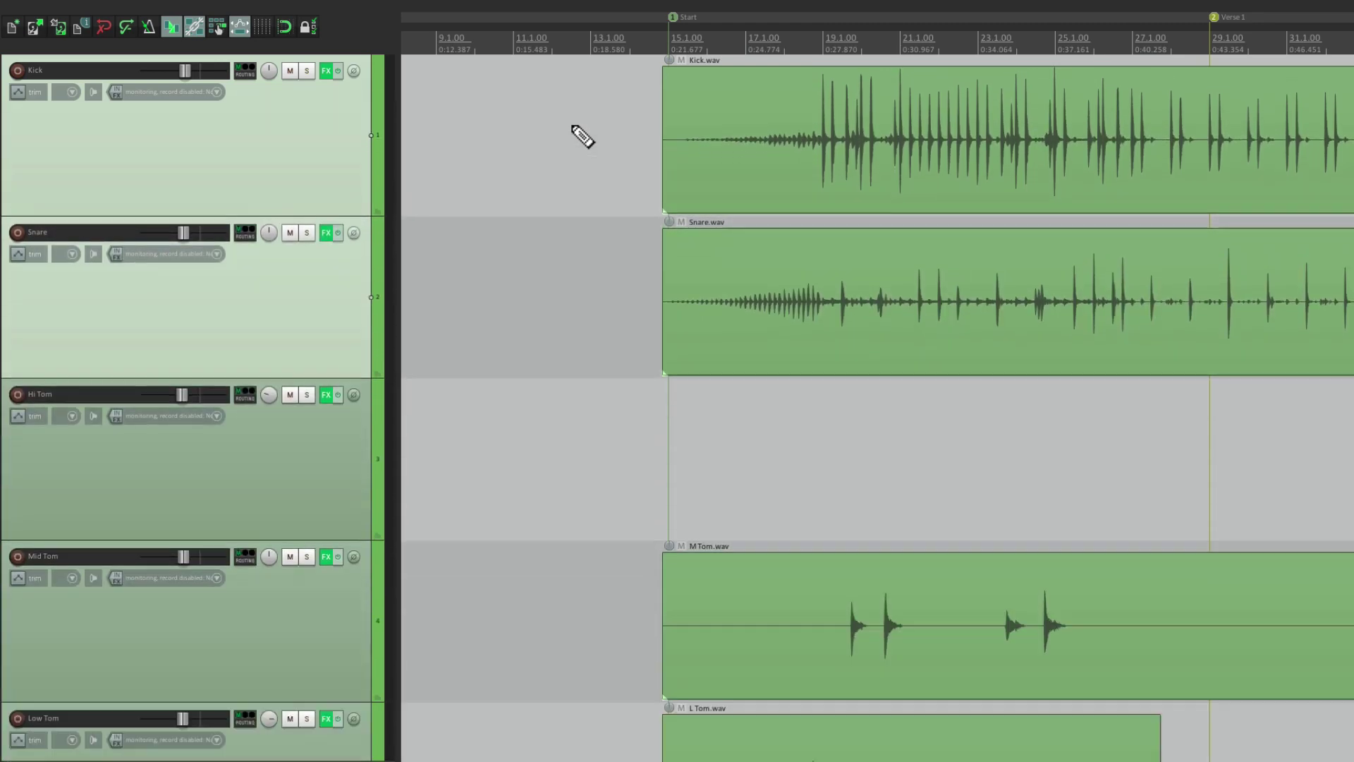
scroll(583, 136, "down", 2)
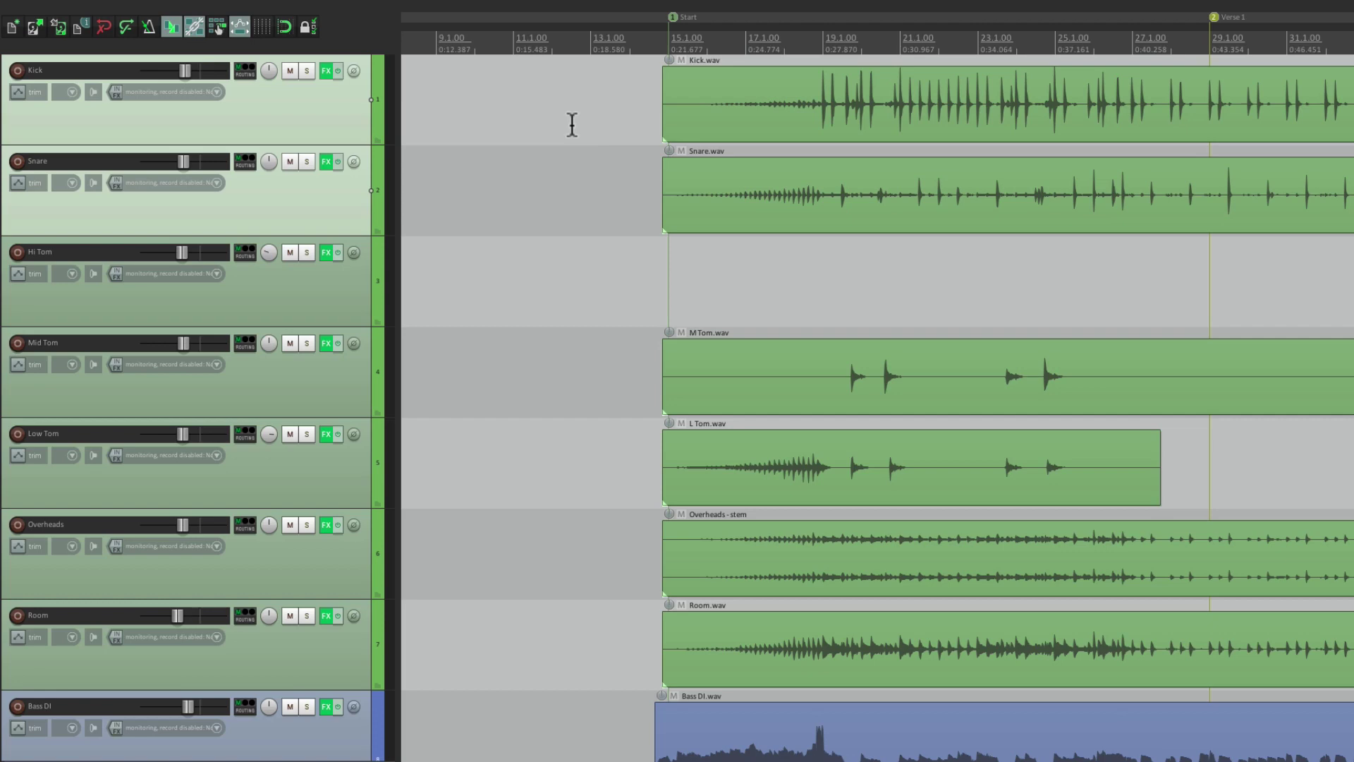
scroll(572, 125, "up", 2)
scroll(572, 125, "down", 2)
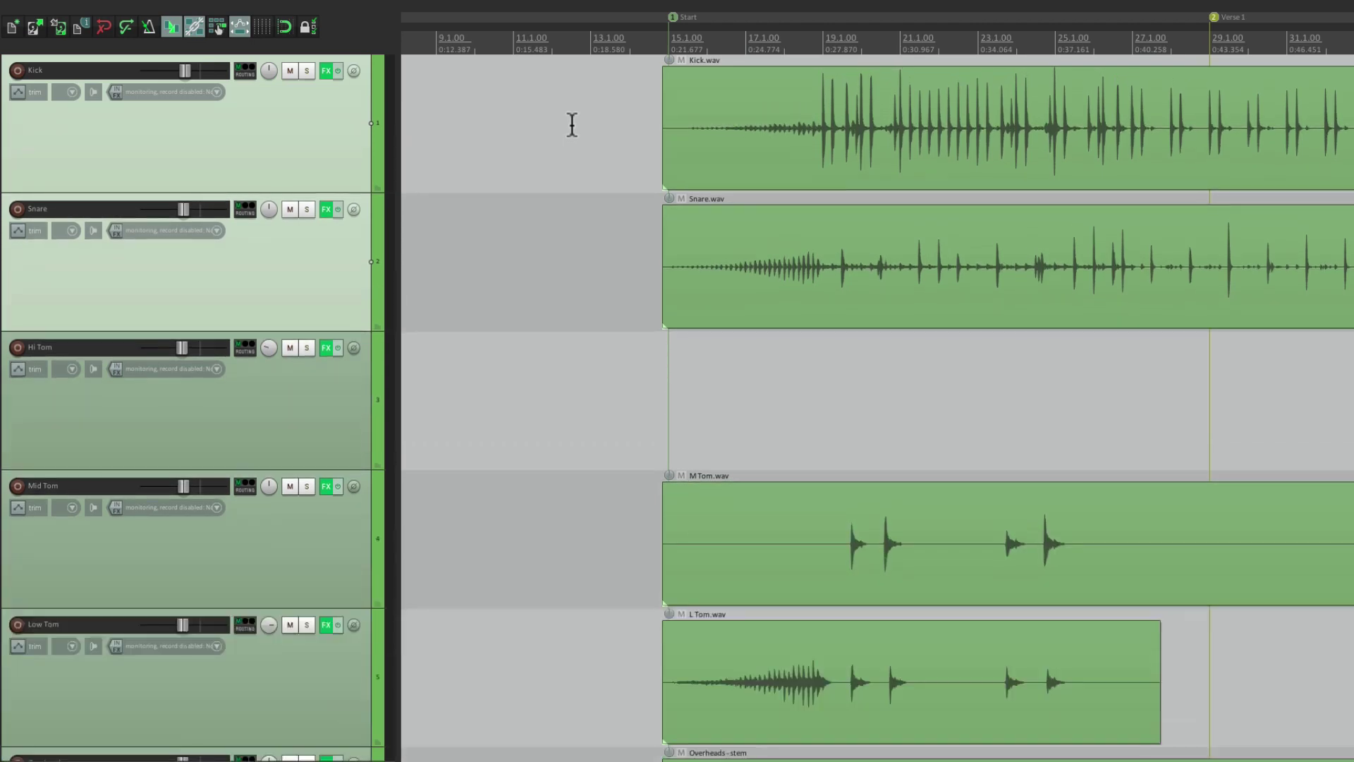
scroll(572, 125, "down", 1)
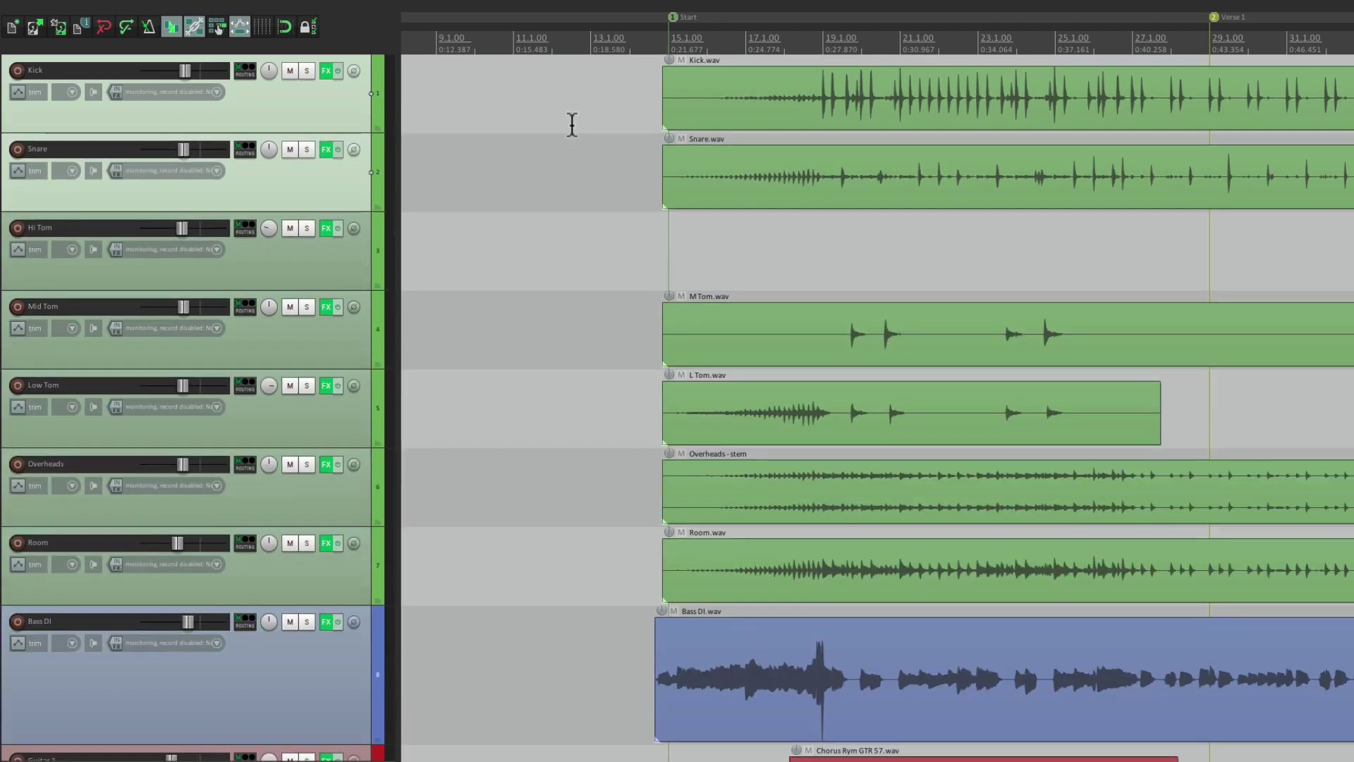
scroll(571, 124, "up", 1)
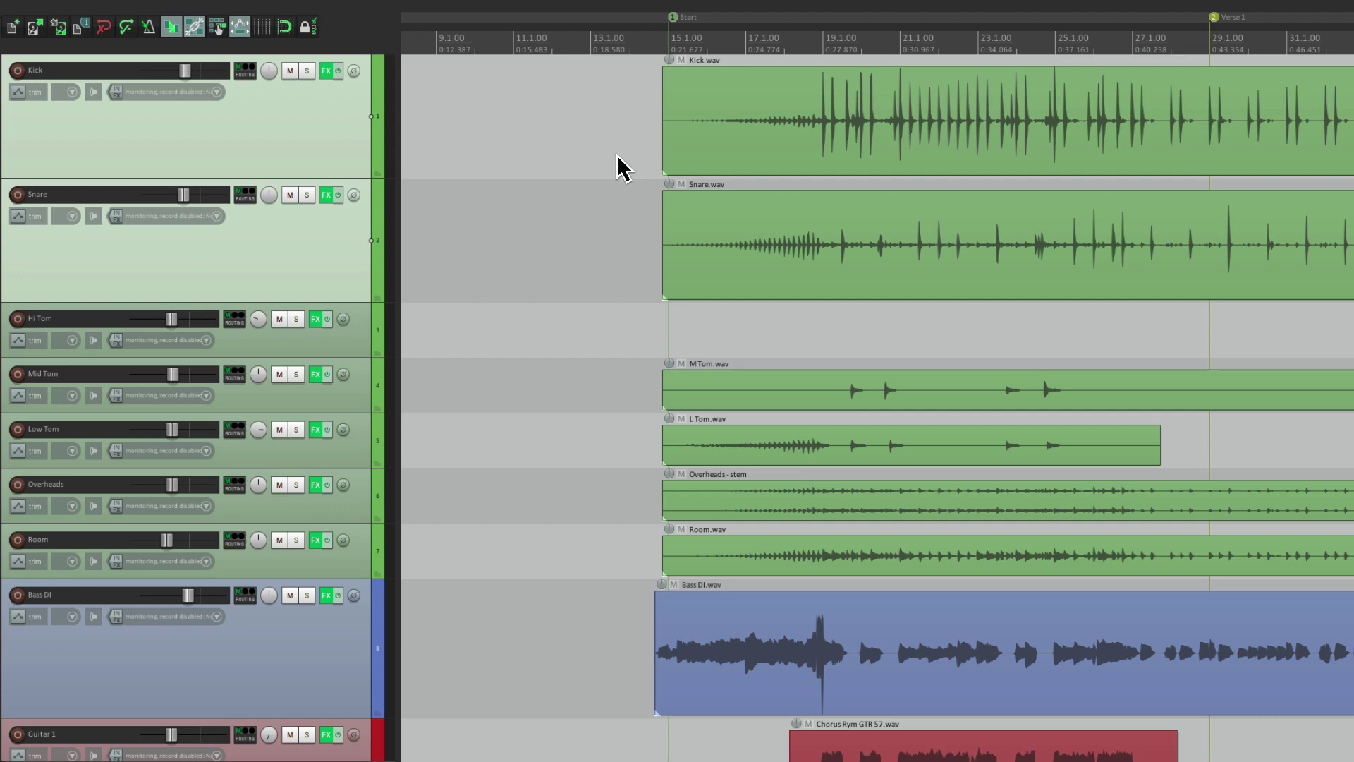
- Zoom the tracks vertically out and back in until the unlocked drum tracks are uniformly tall
scroll(617, 154, "down", 1)
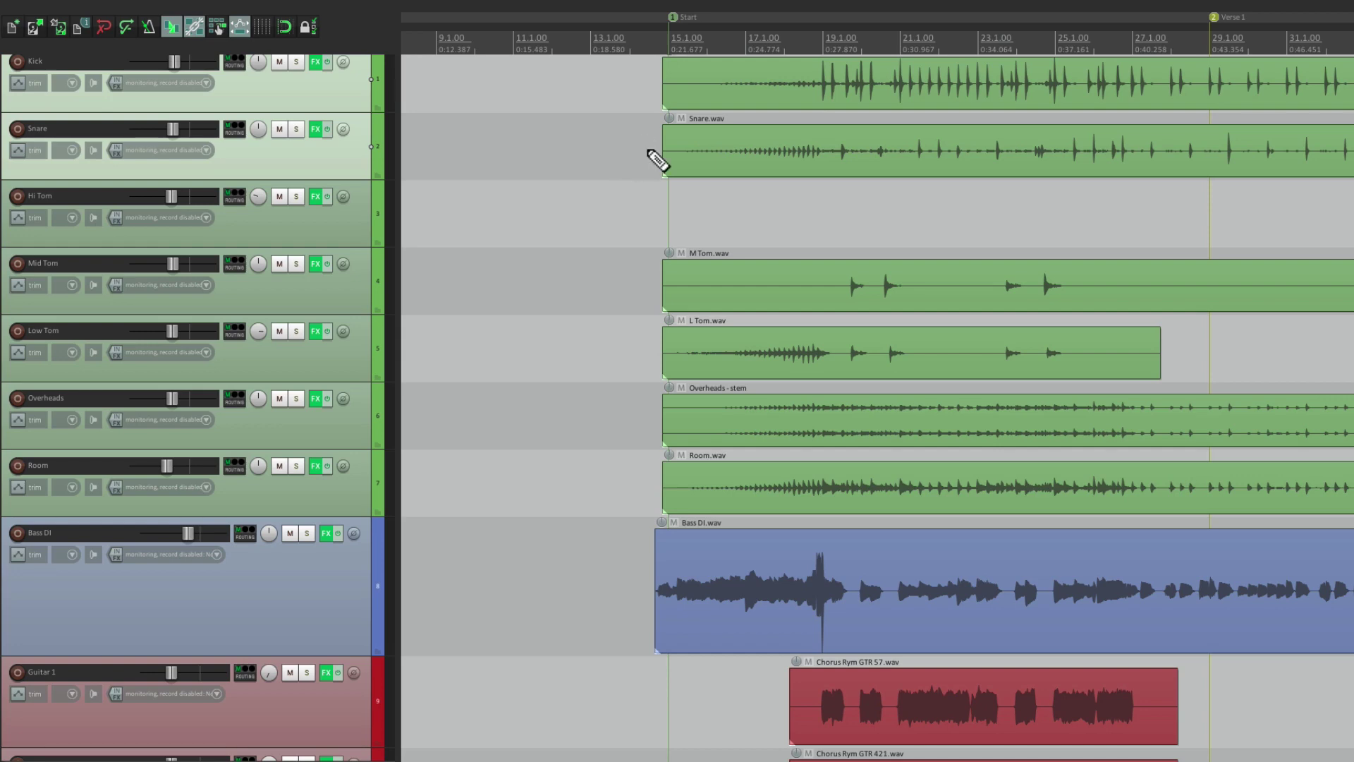
scroll(655, 157, "down", 1)
scroll(655, 159, "up", 3)
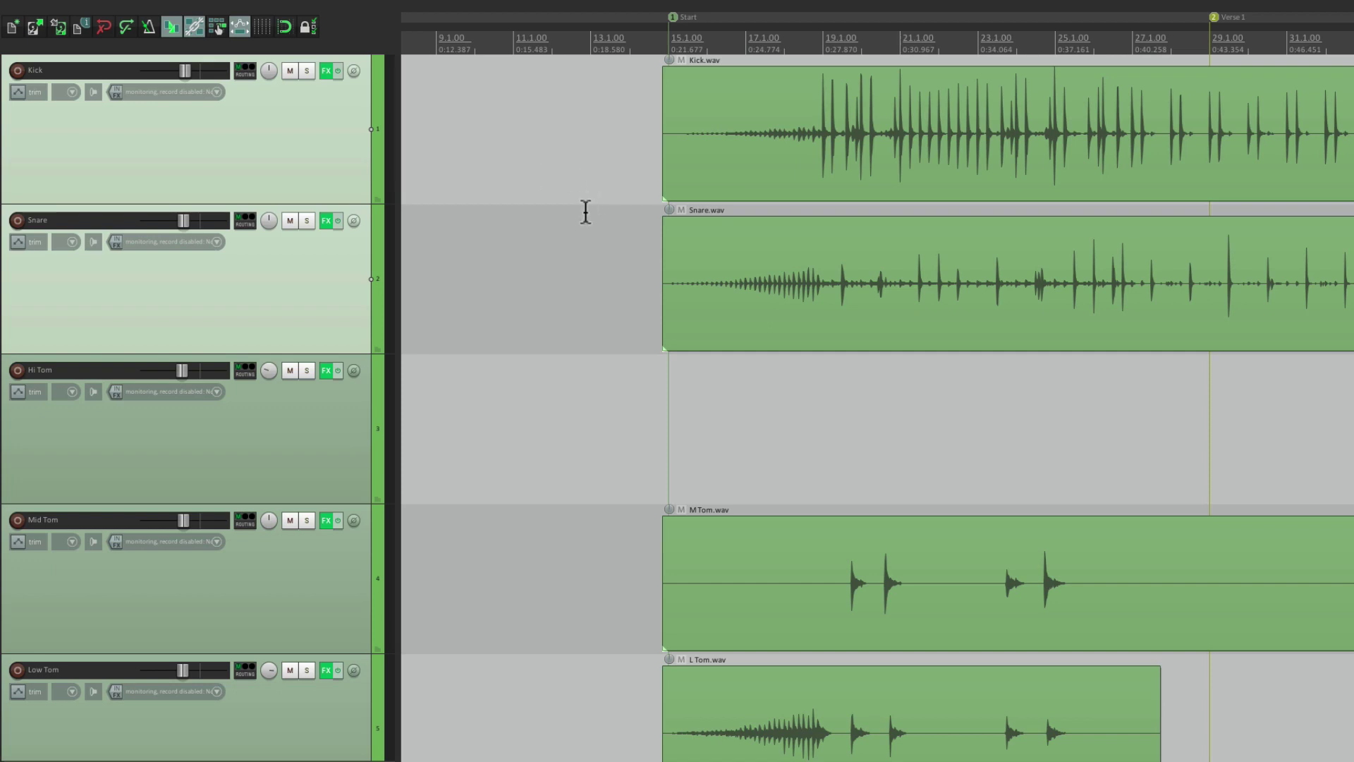
- Select all tracks and search the actions for "selected track height" to find View: Adjust selected track heights (MIDI CC relative/mousewheel)
left_click(325, 161)
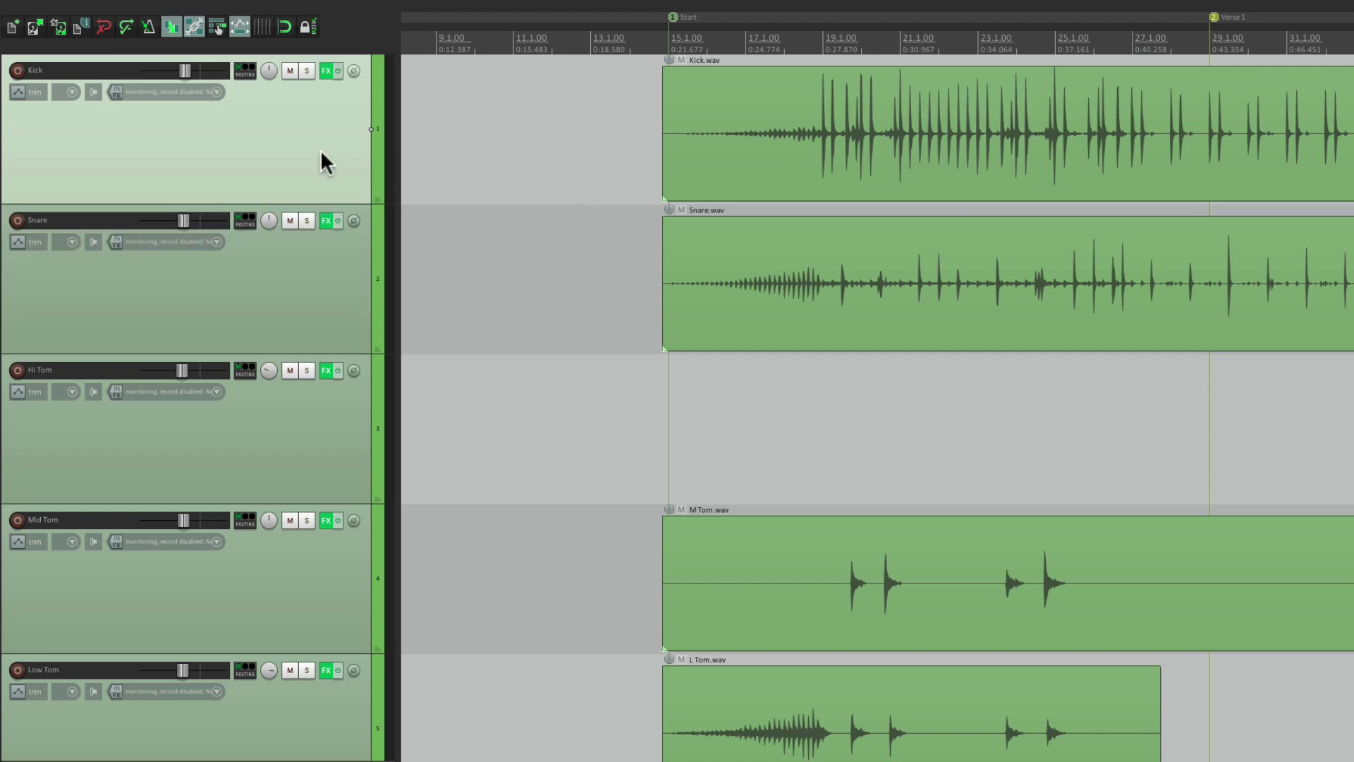
key("ctrl+a")
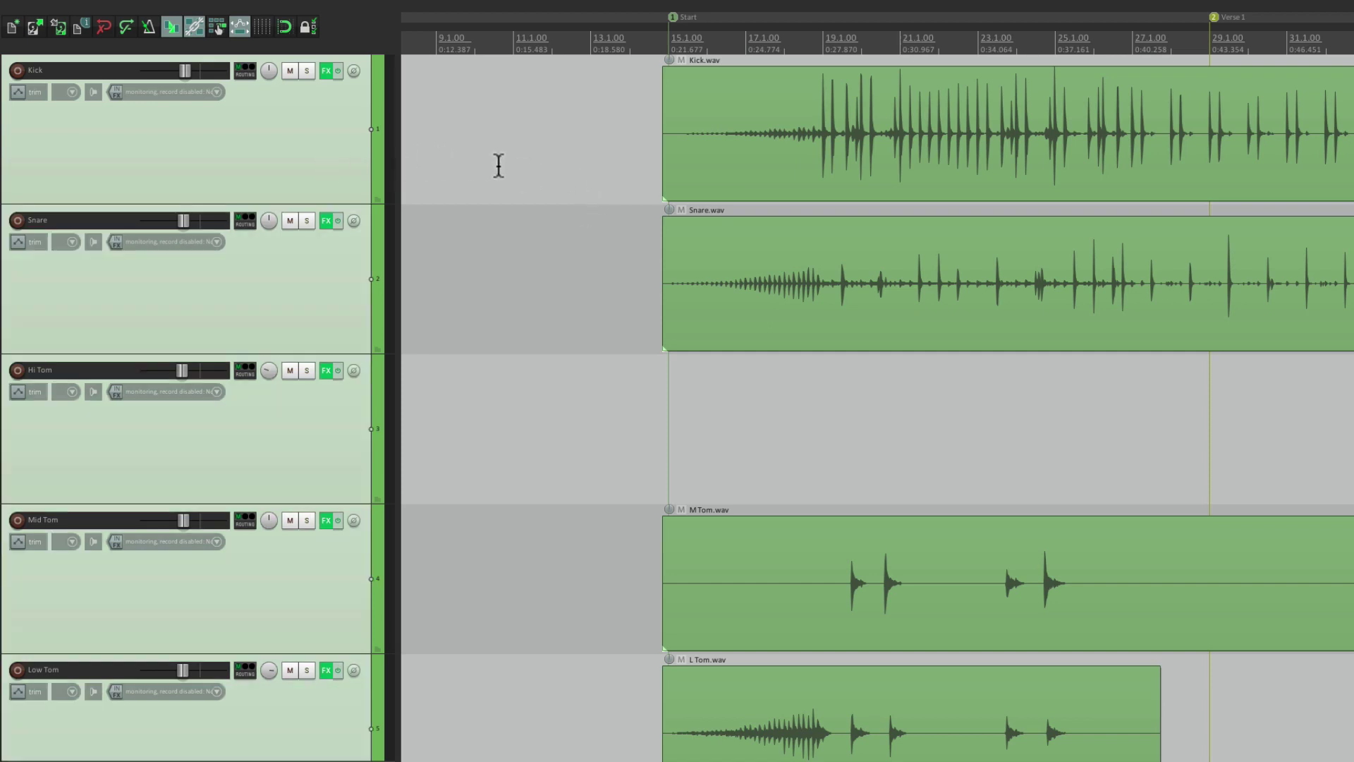
key("shift+slash")
type("selected t")
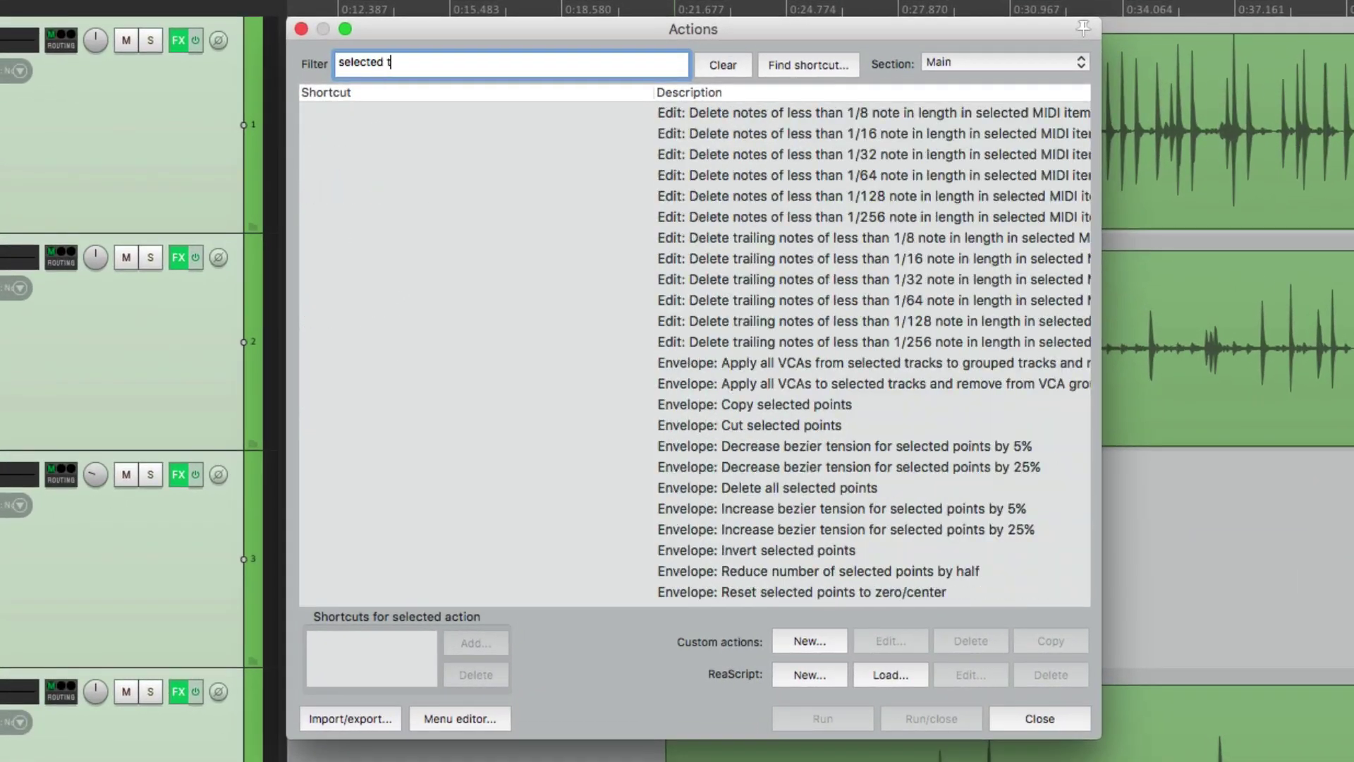
type("rack height")
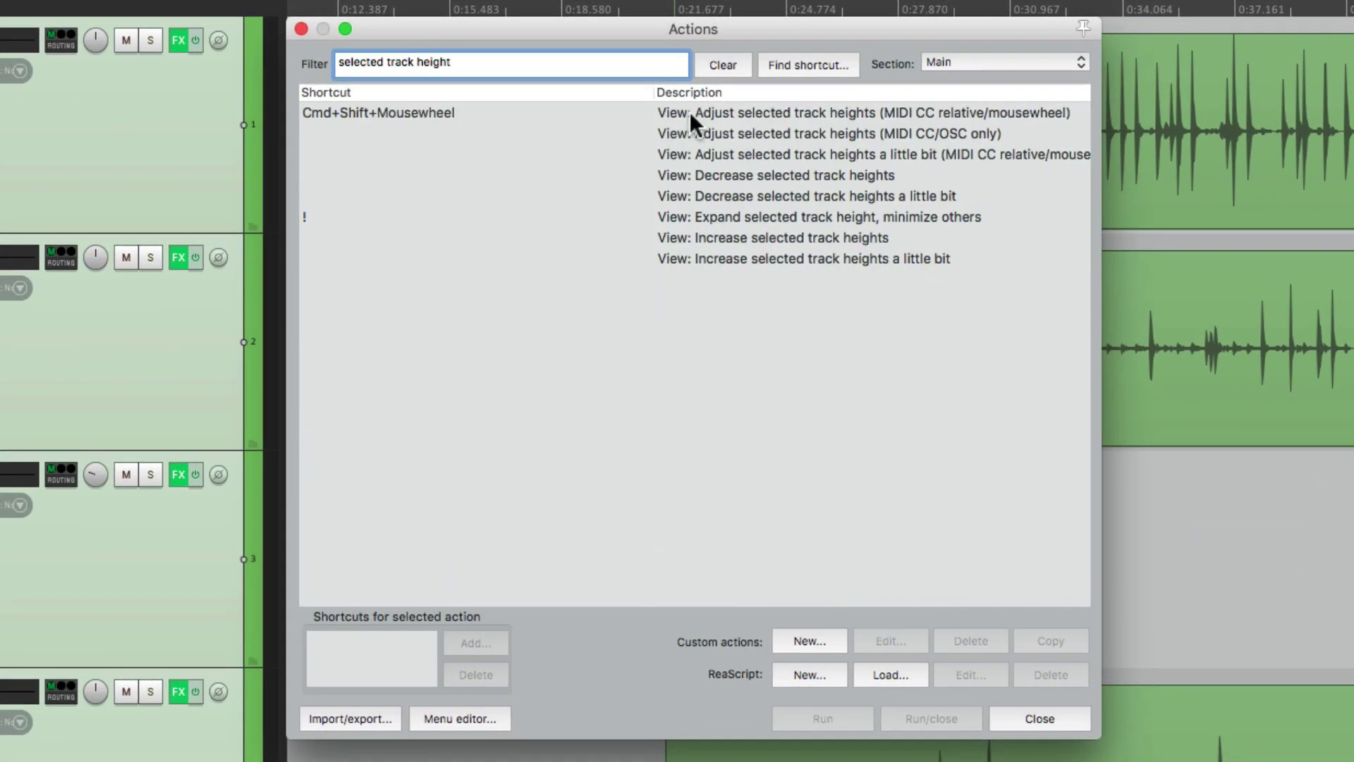
left_click(751, 114)
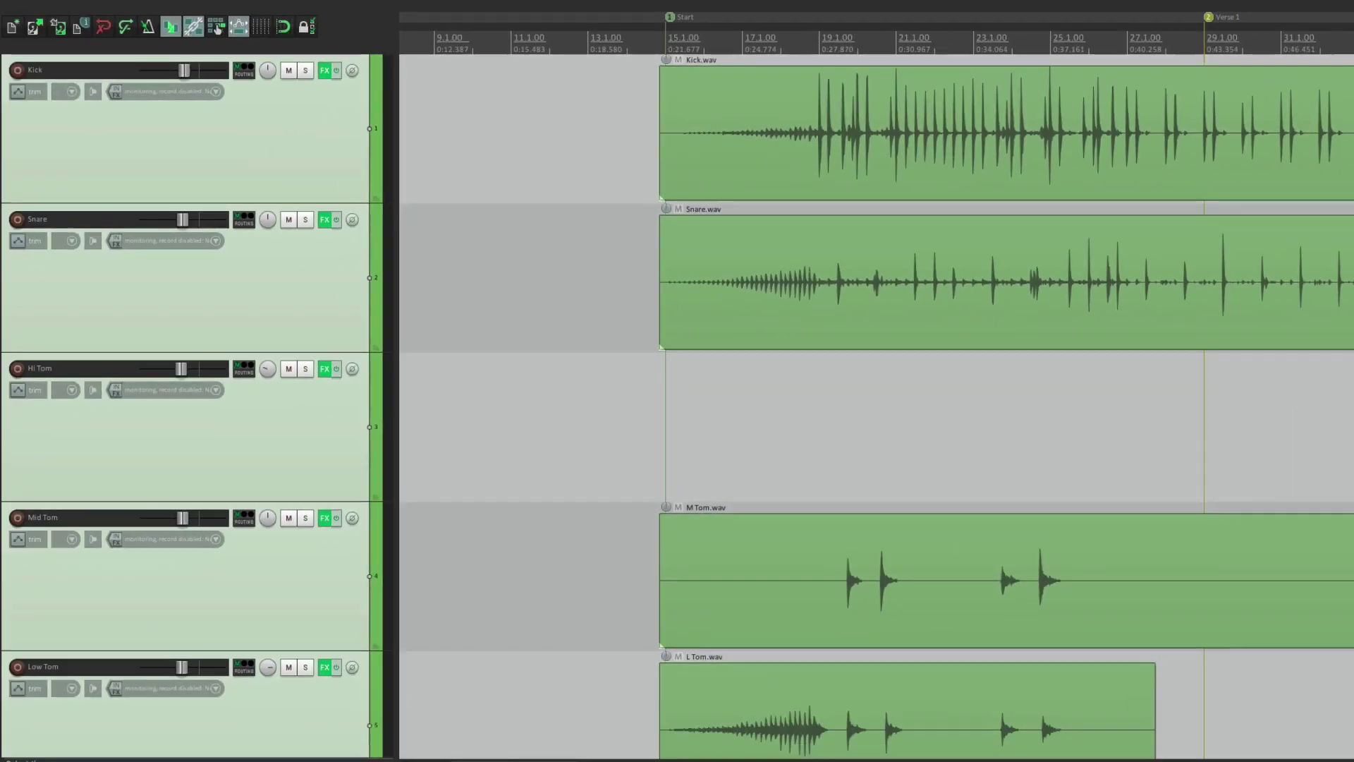
- Select only the Kick track and increase and decrease its height without zooming the other tracks
left_click(304, 123)
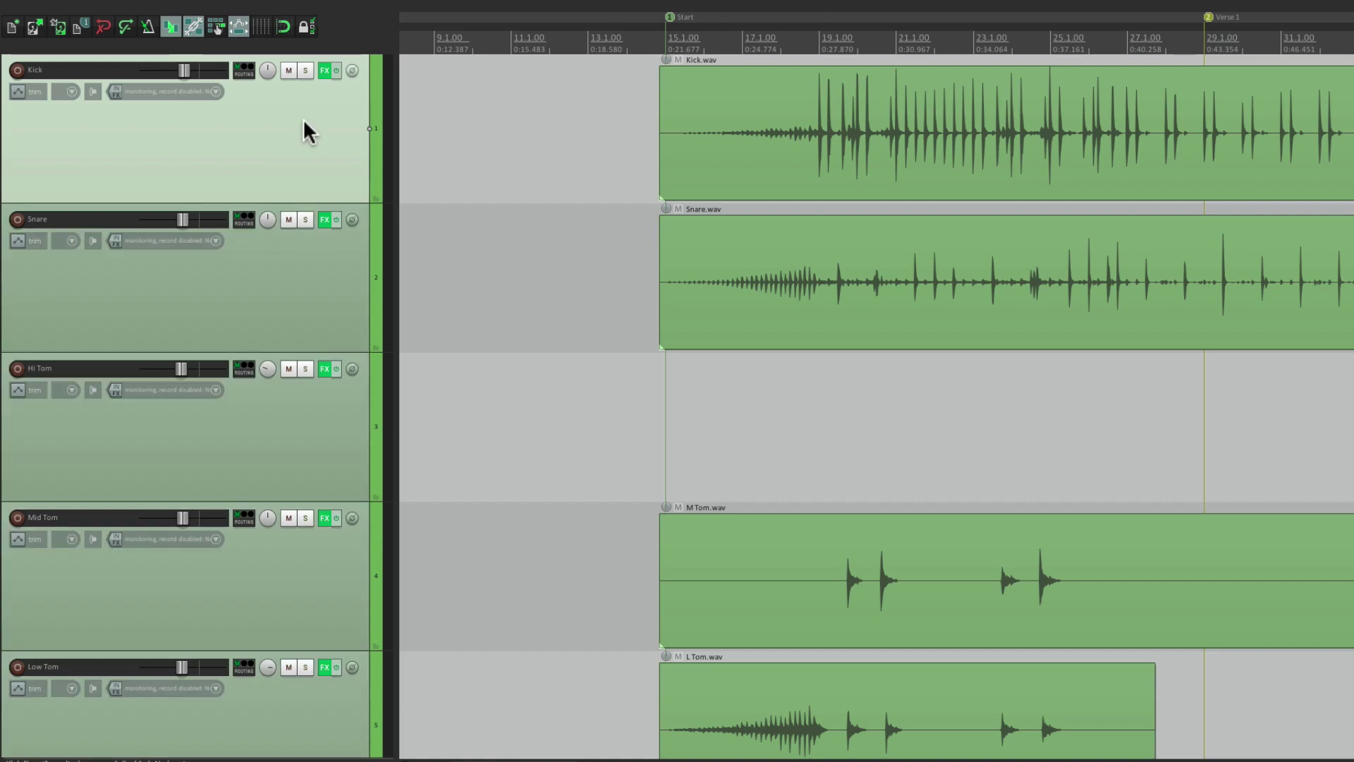
scroll(554, 137, "up", 5)
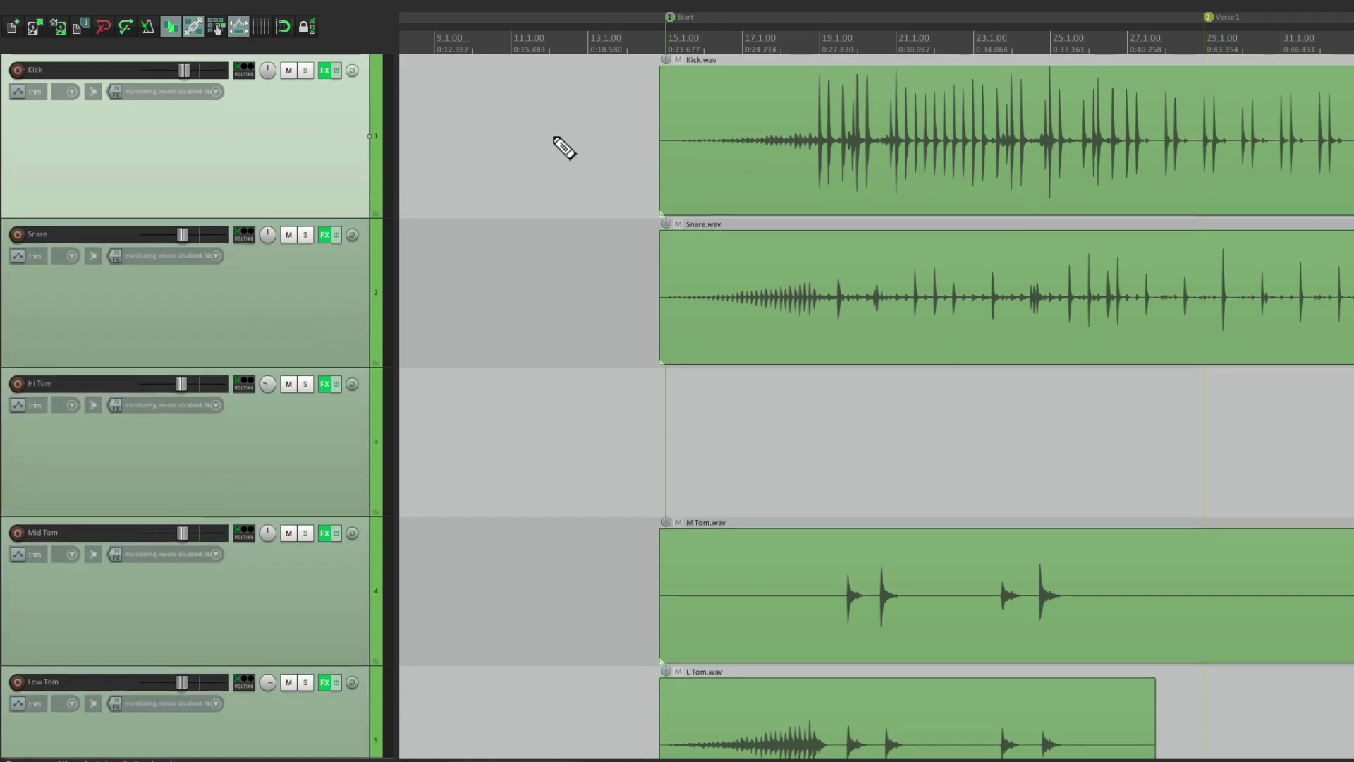
scroll(565, 147, "up", 1)
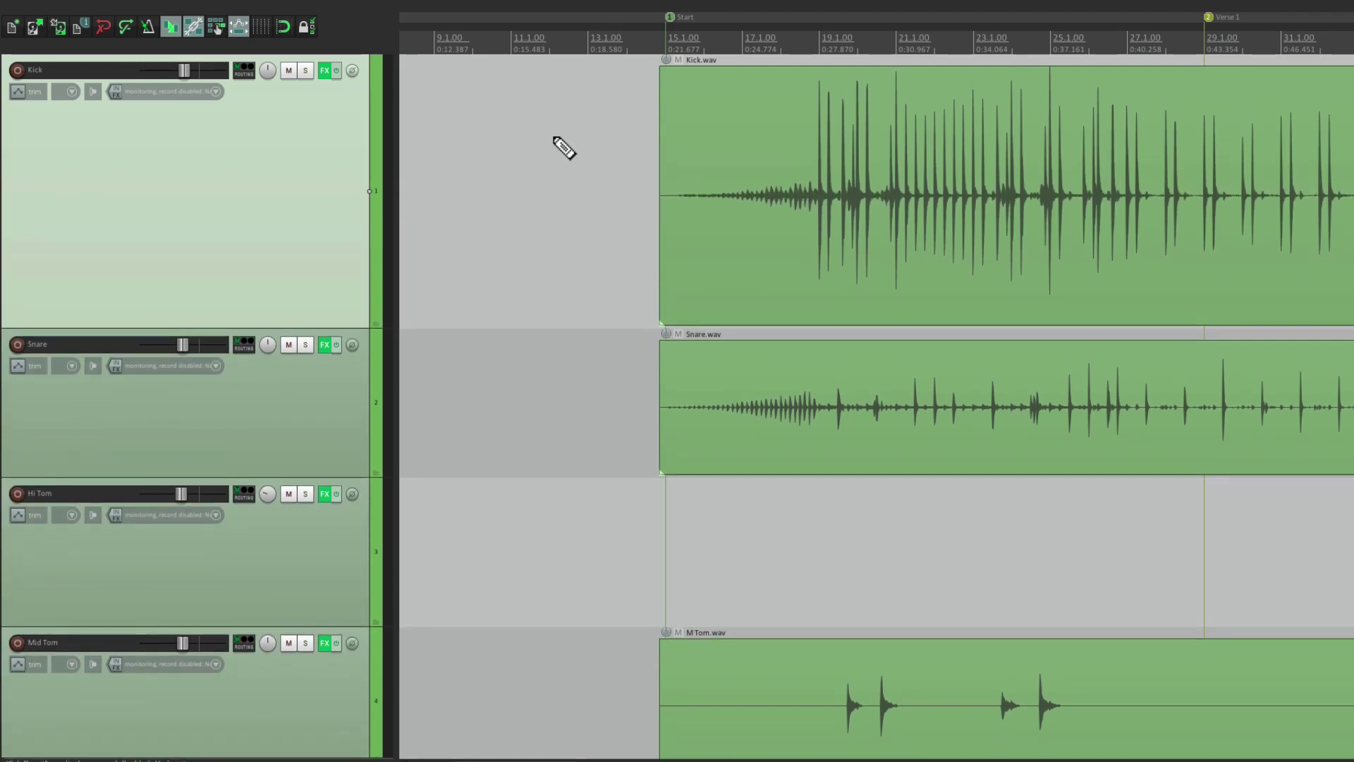
scroll(583, 186, "down", 6)
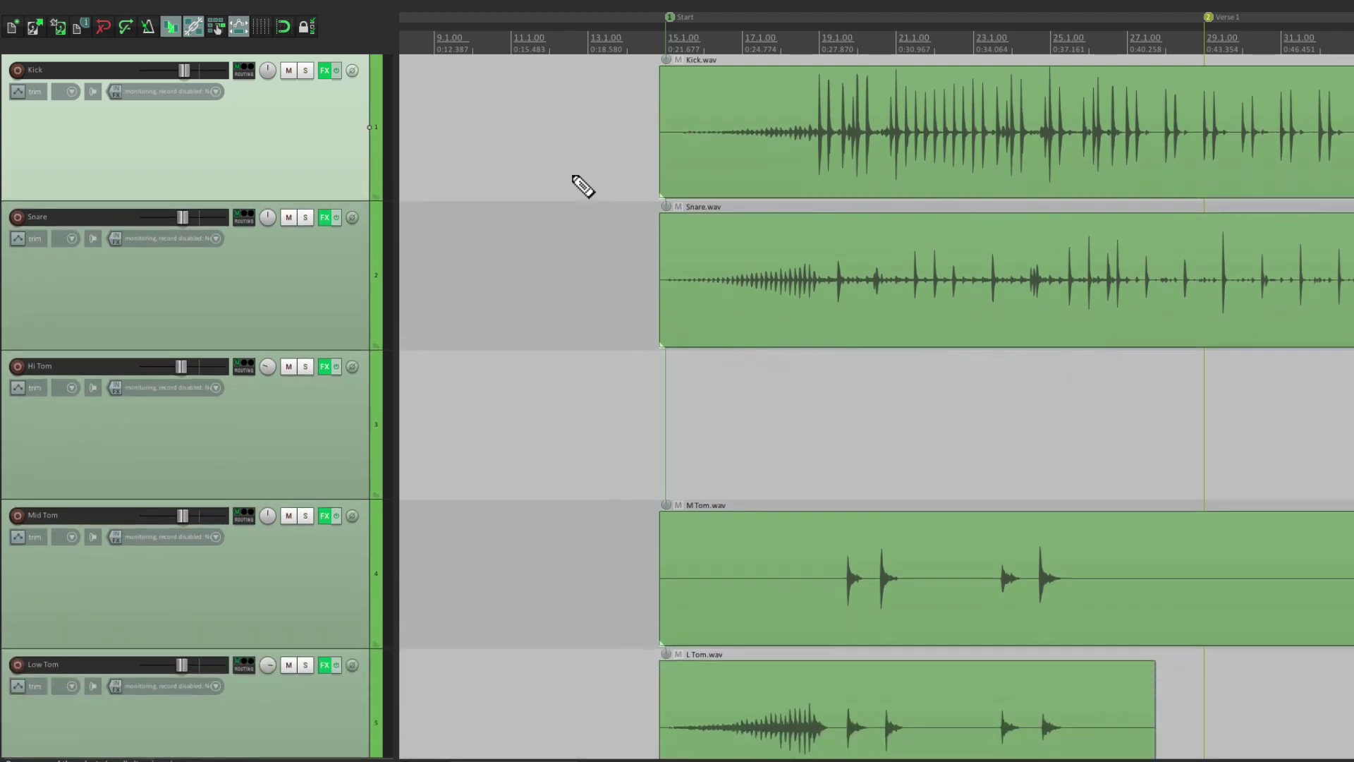
scroll(559, 167, "up", 3)
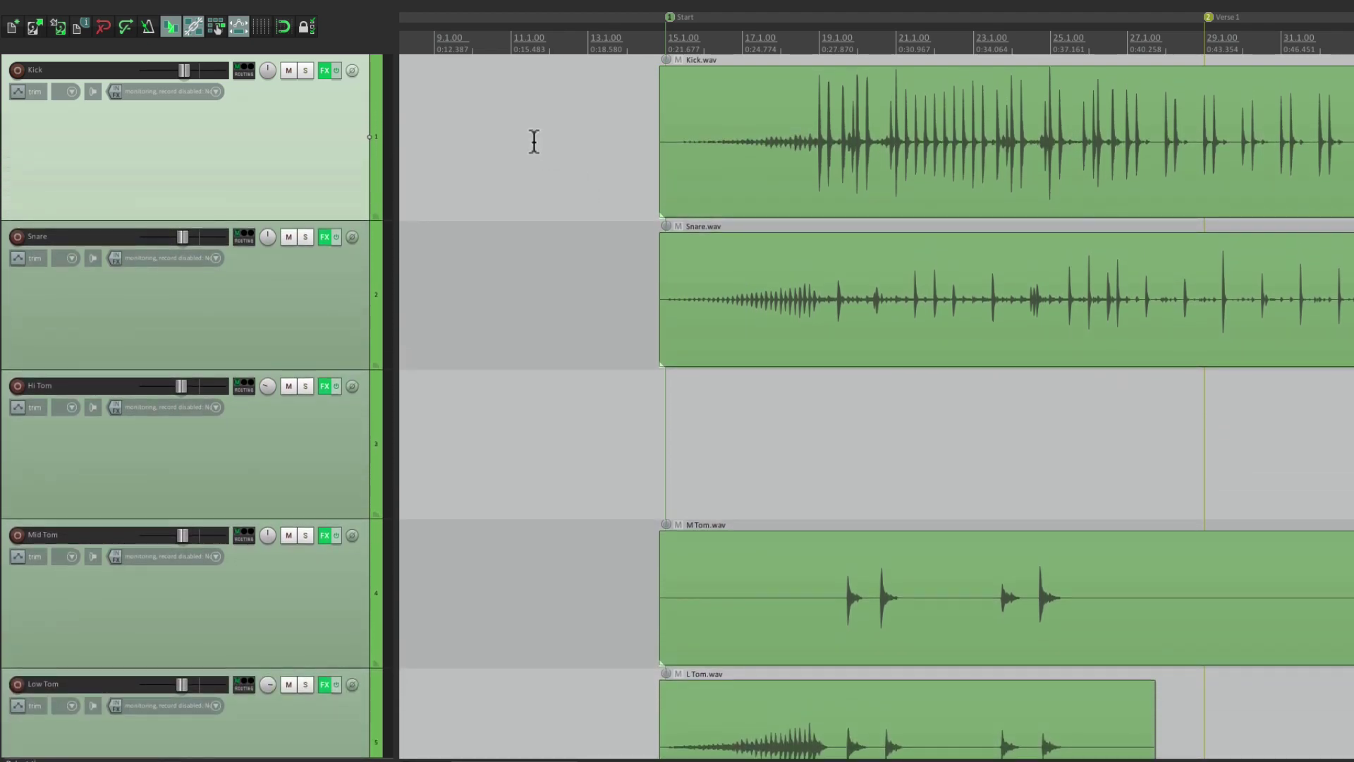
- Add the Snare and the Hi Tom to the selection one after the other, adjusting the selected tracks' heights together each time
left_click(314, 306, "ctrl")
scroll(531, 184, "down", 2)
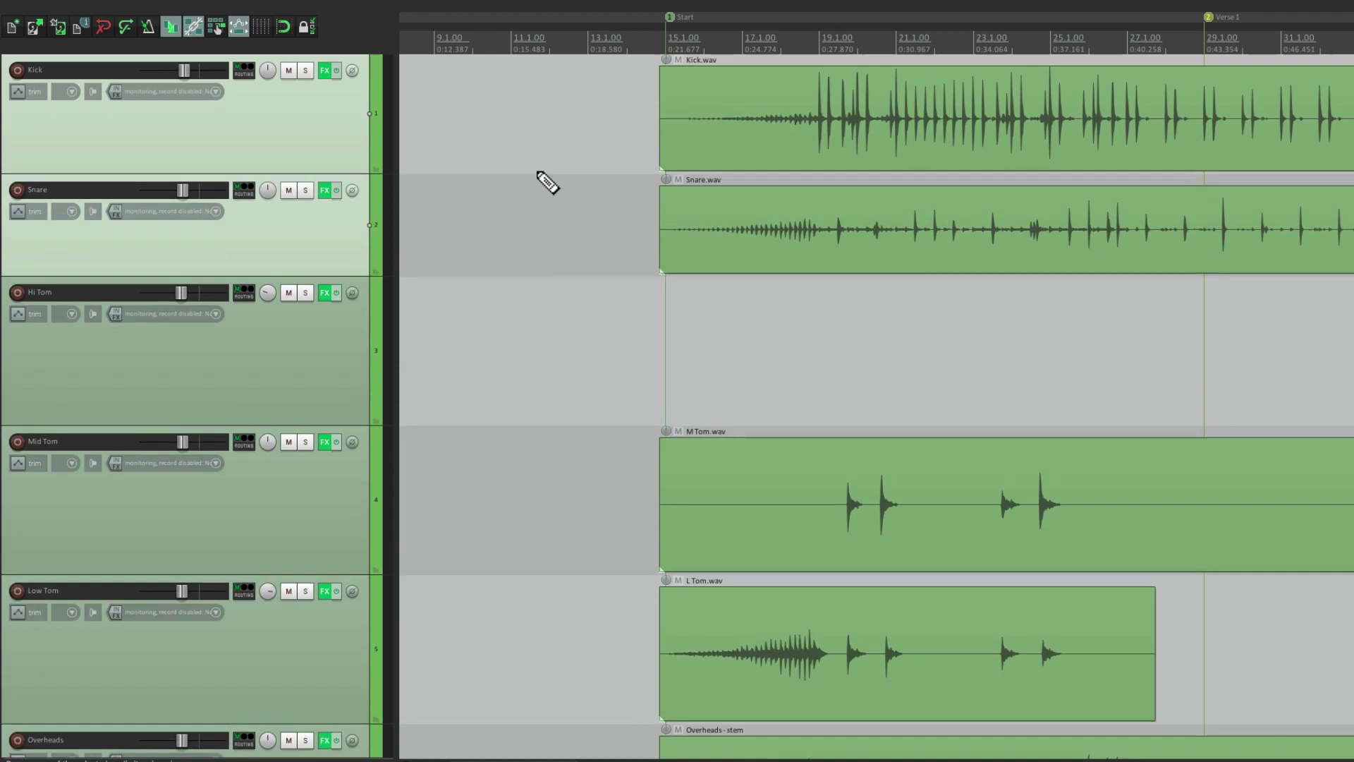
scroll(547, 182, "up", 1)
left_click(327, 426, "ctrl")
scroll(561, 284, "down", 2)
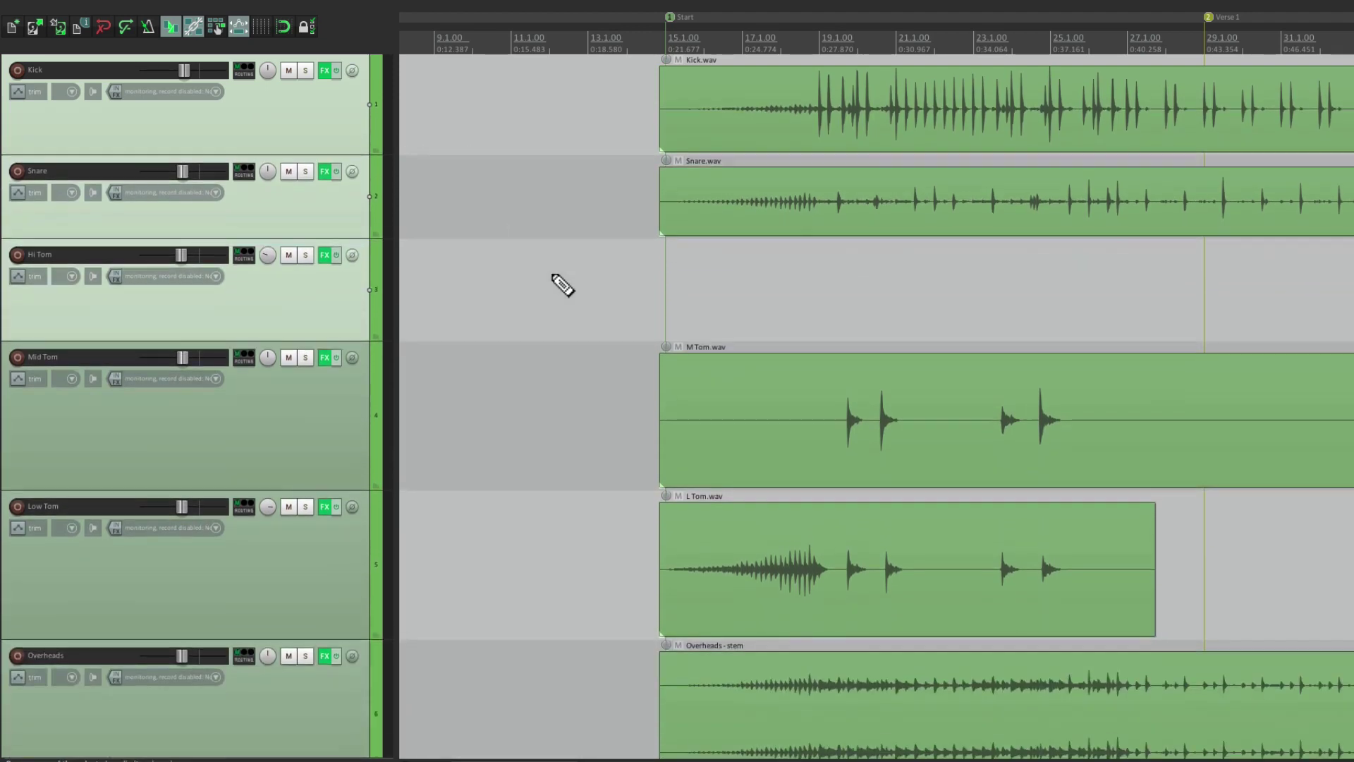
scroll(561, 283, "up", 2)
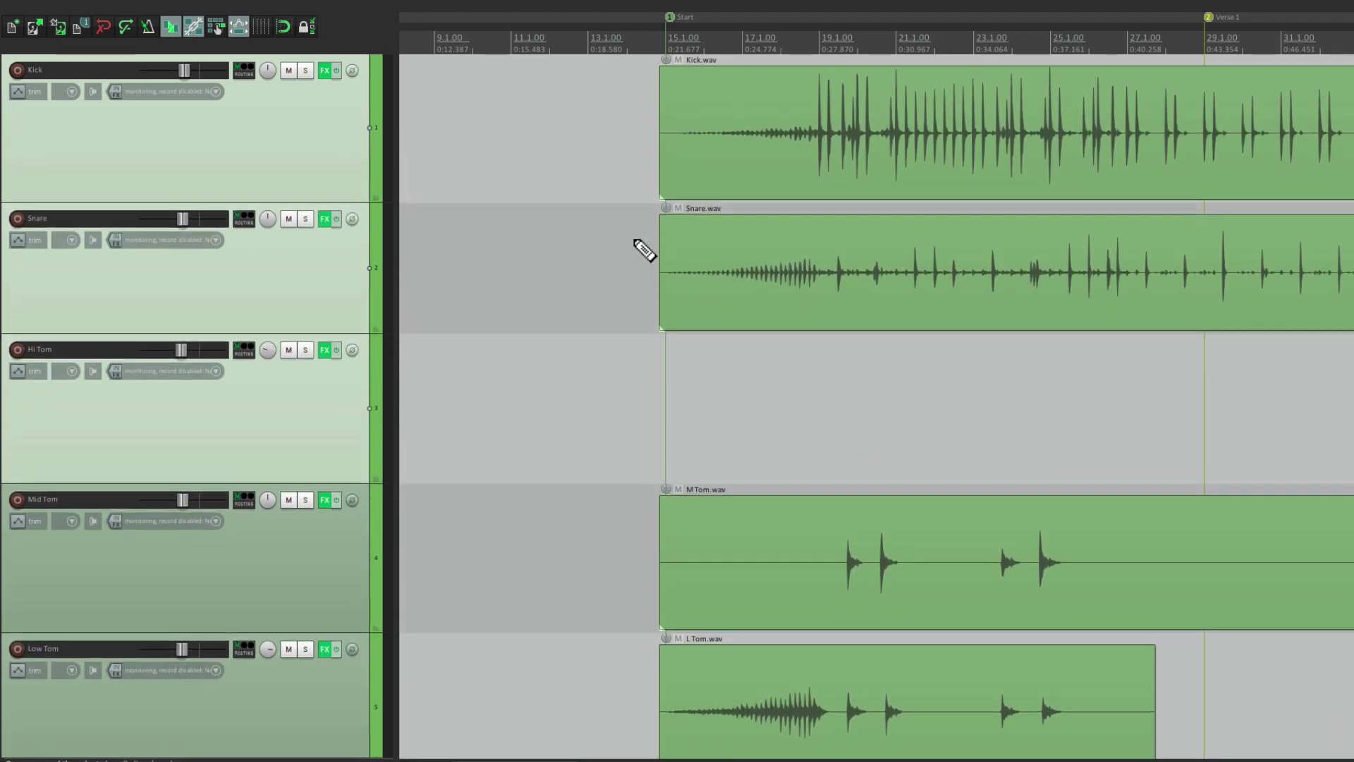
- Reduce the heights of the selected Kick, Snare and Hi Tom tracks together, and select all tracks to shrink the unlocked ones
scroll(539, 236, "down", 2)
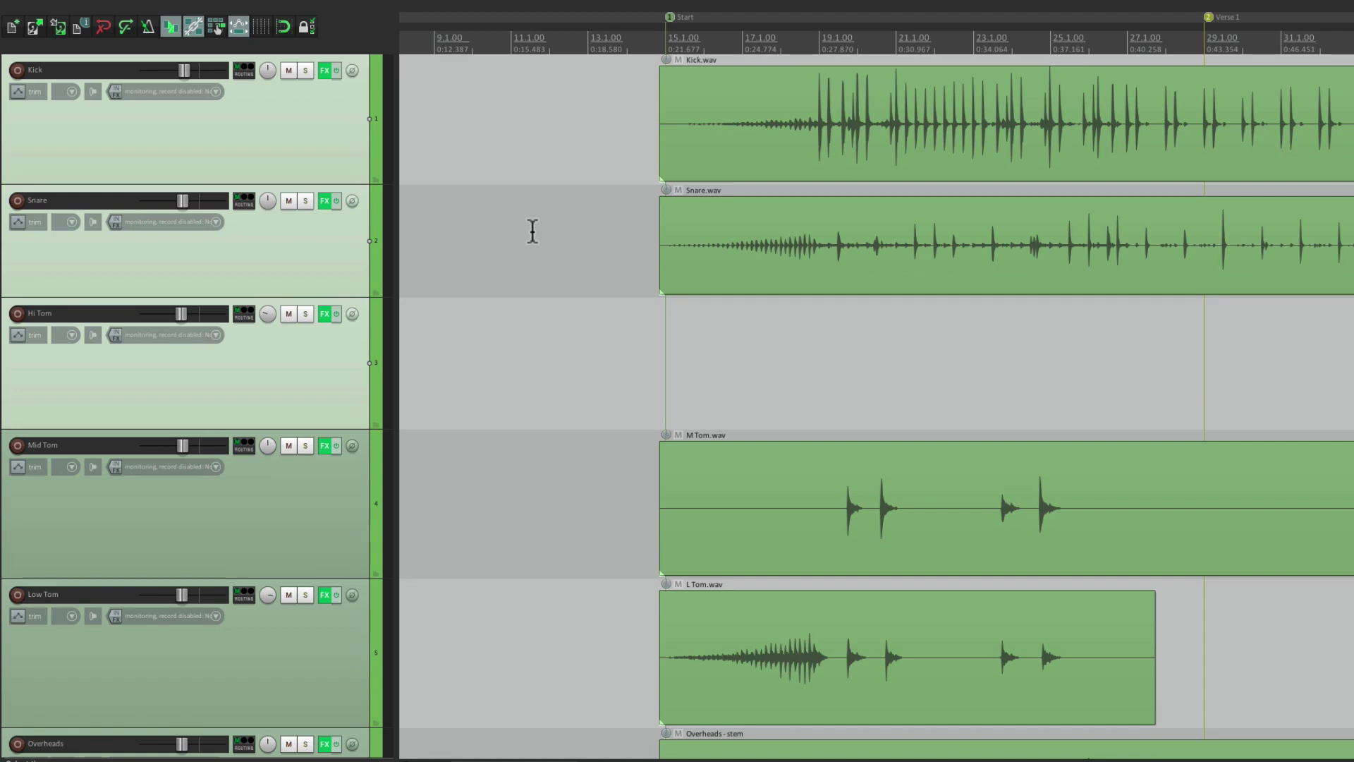
scroll(532, 231, "down", 2)
key("ctrl+a")
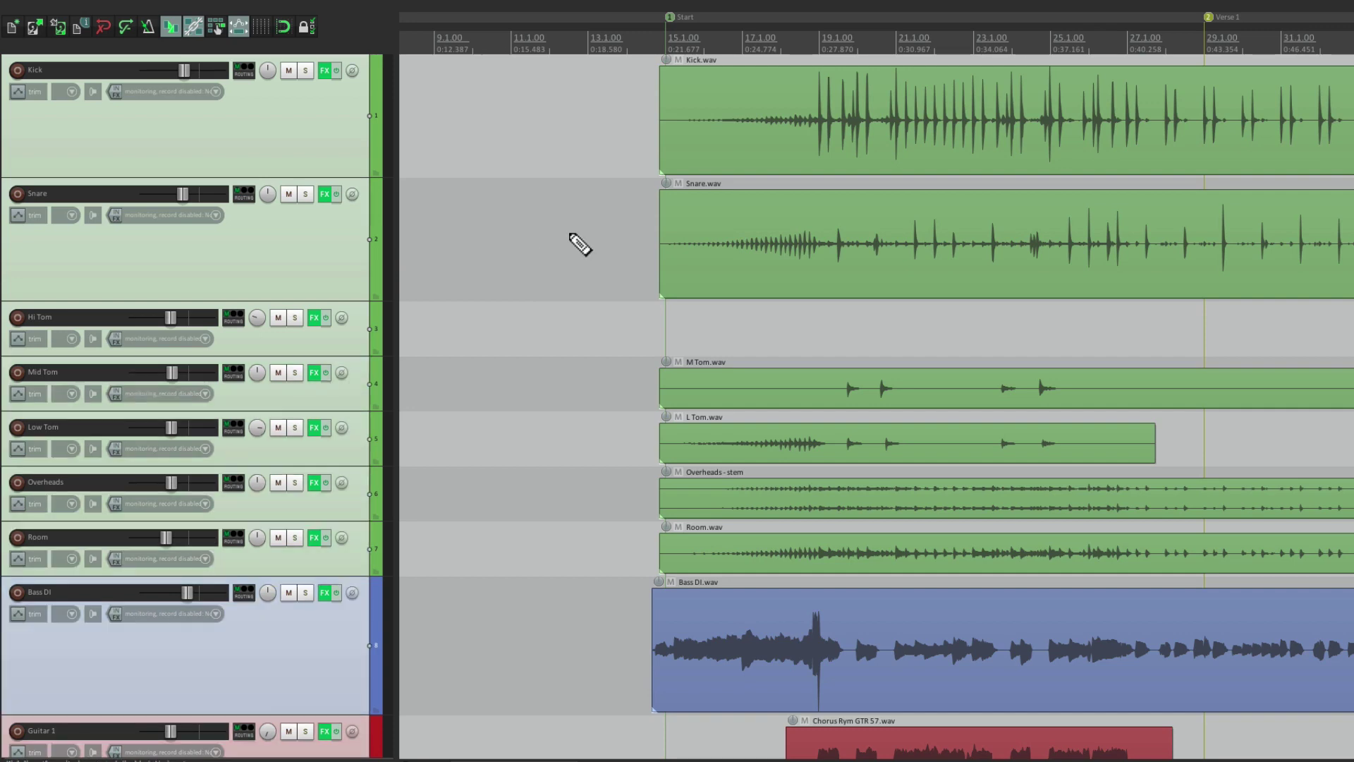
scroll(599, 243, "down", 3)
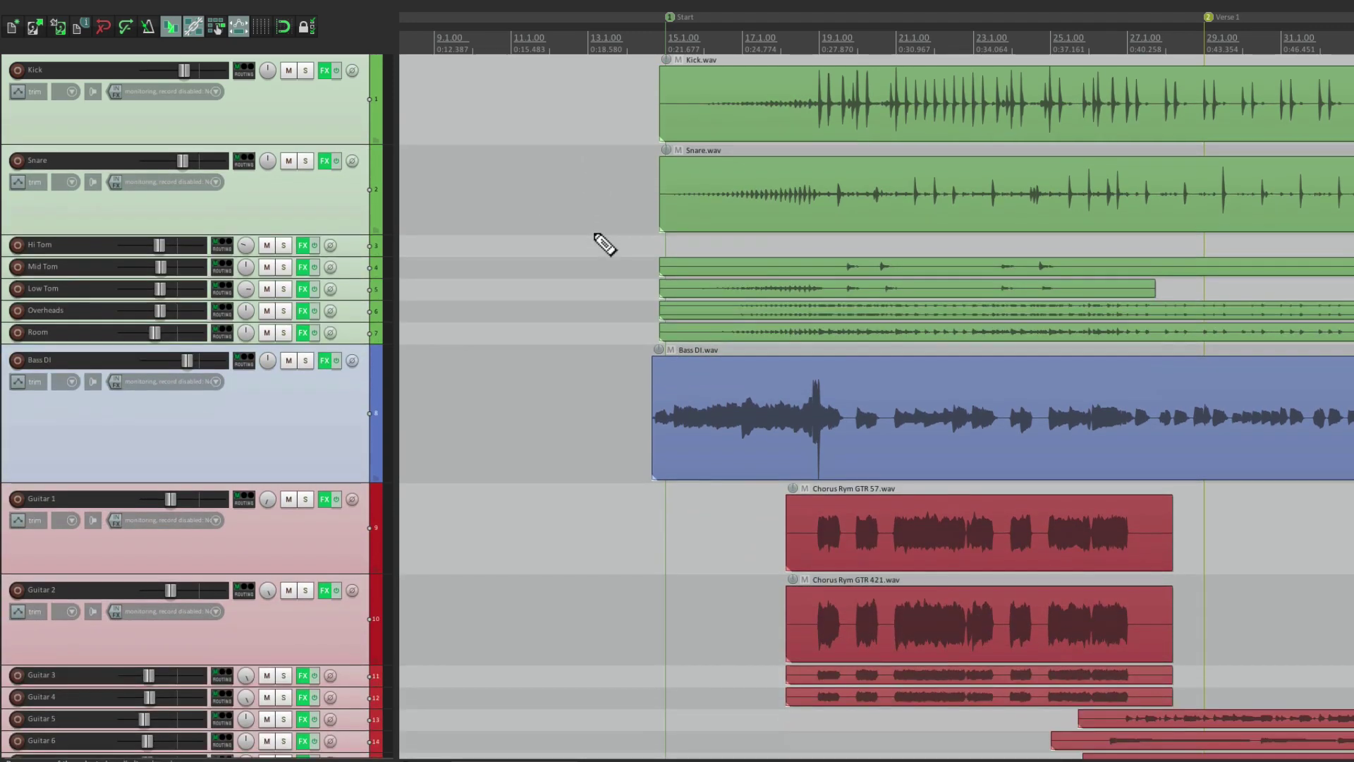
scroll(604, 244, "down", 4)
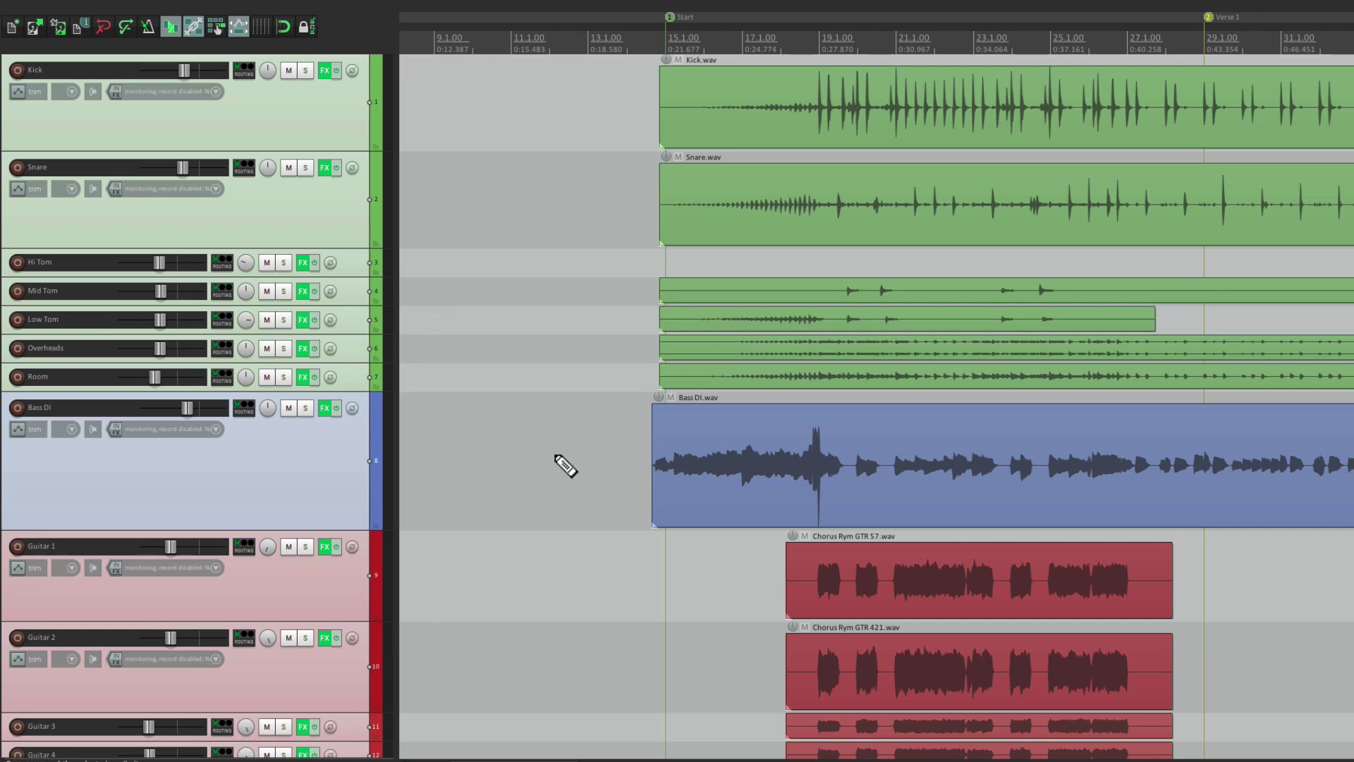
- Vary the heights of all selected tracks down and up, checking the whole arrangement from the Kick to the chorus vocals
scroll(554, 454, "down", 3)
scroll(571, 375, "down", 2)
scroll(572, 375, "left", 2)
scroll(674, 493, "down", 5)
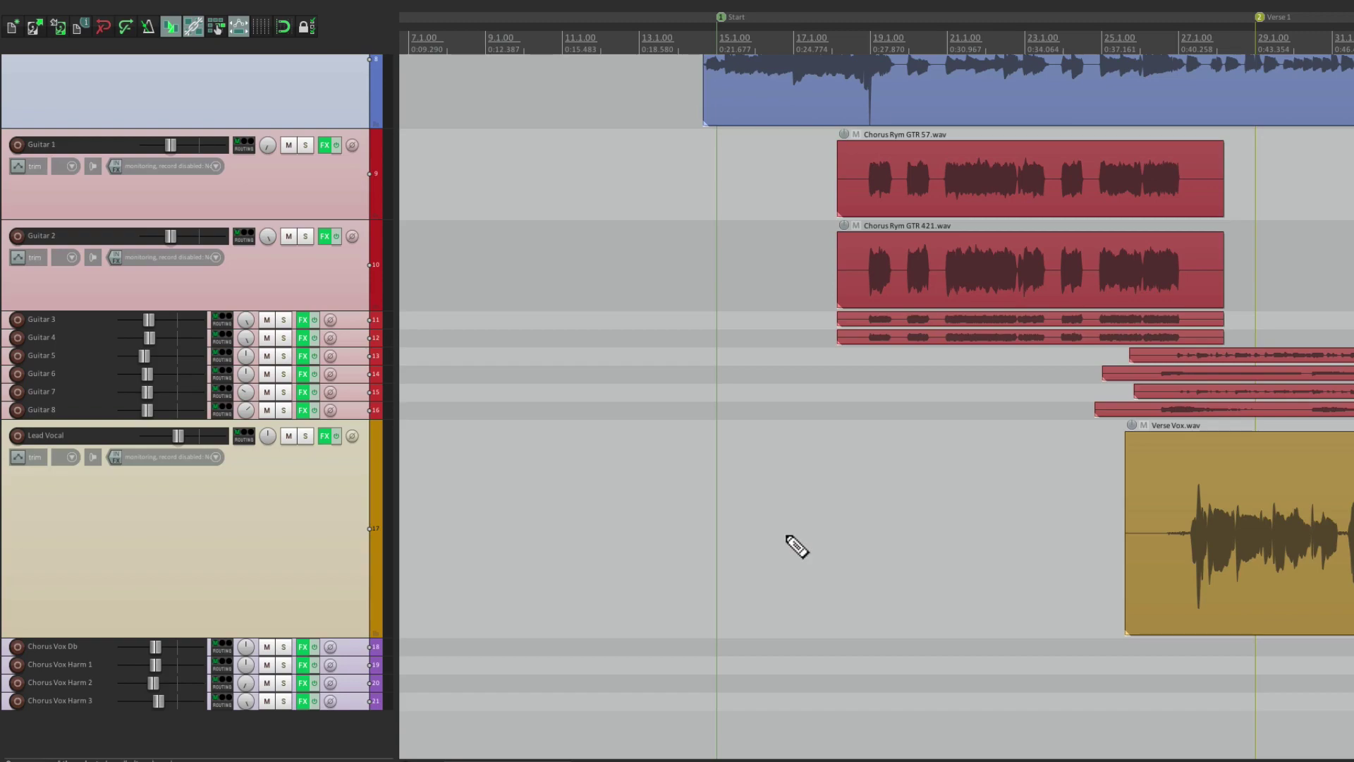
scroll(795, 543, "up", 8)
scroll(788, 537, "down", 3)
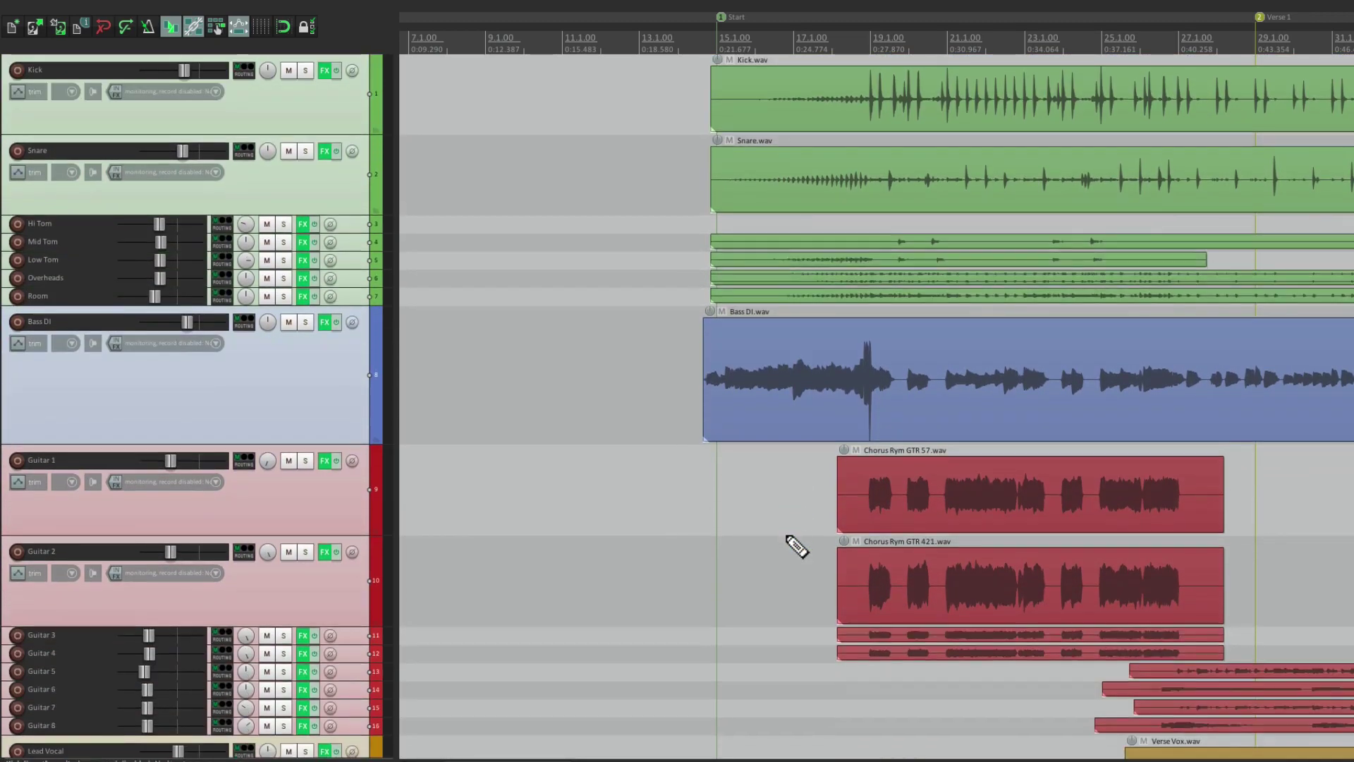
scroll(788, 537, "up", 4)
scroll(788, 537, "down", 4)
scroll(790, 539, "up", 4)
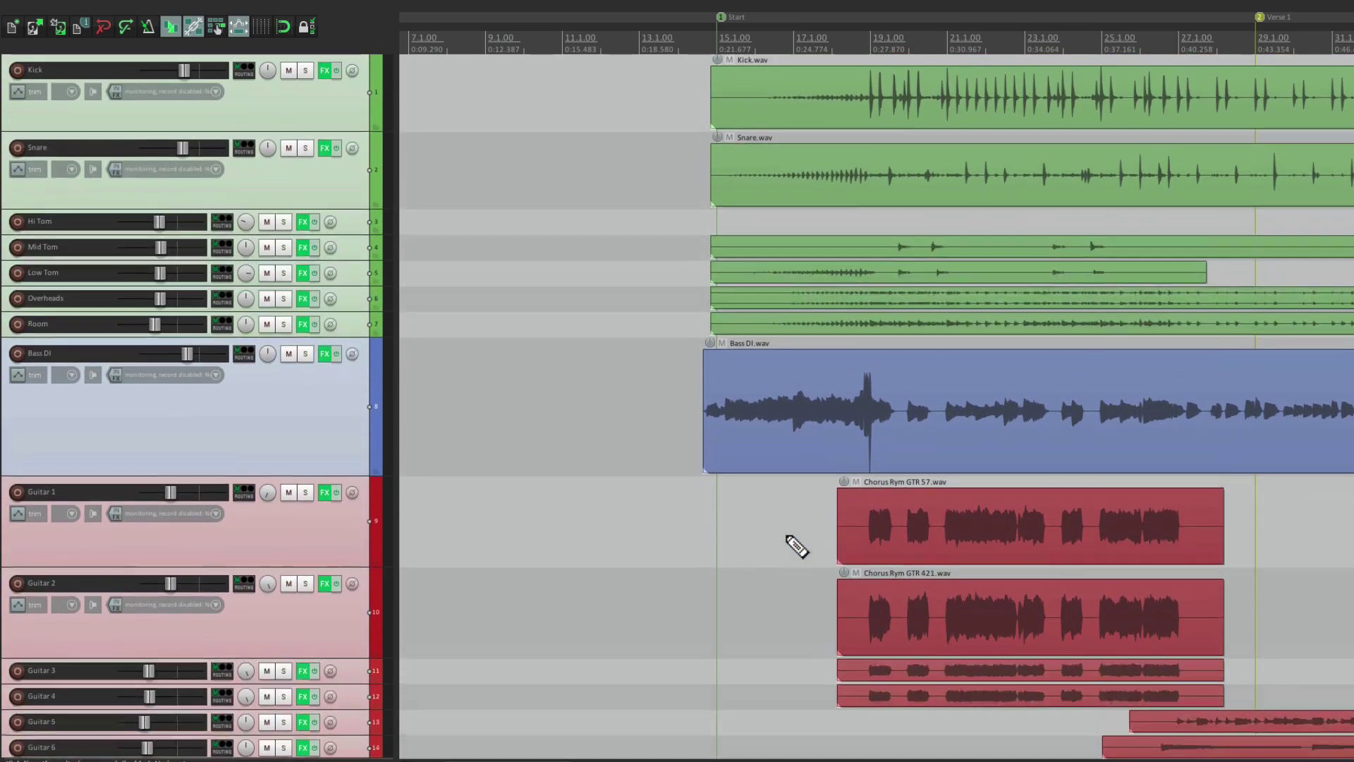